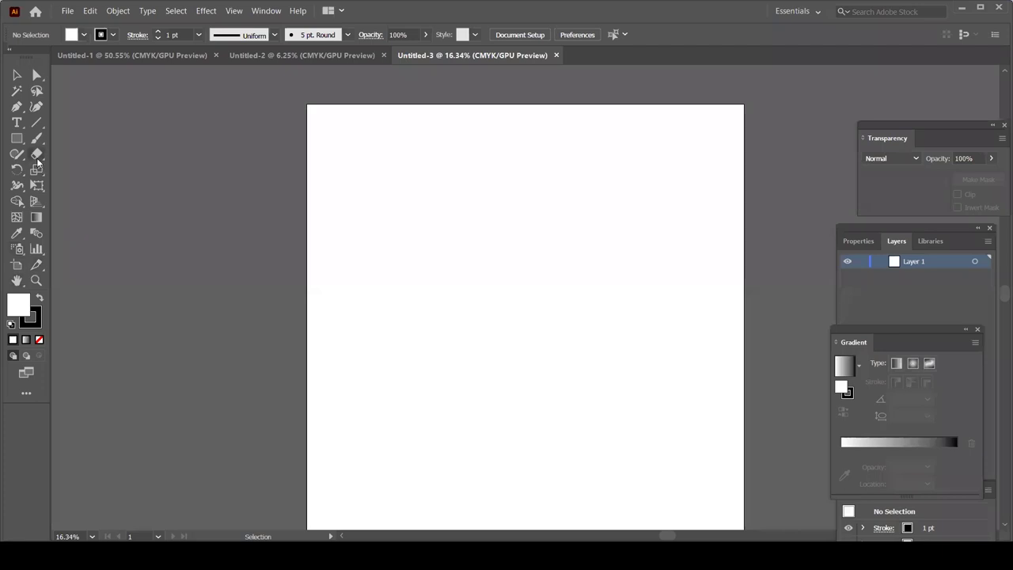
Drag the artboard's left, right and top edges to make it wider and shorter.
scroll(376, 282, down, 1)
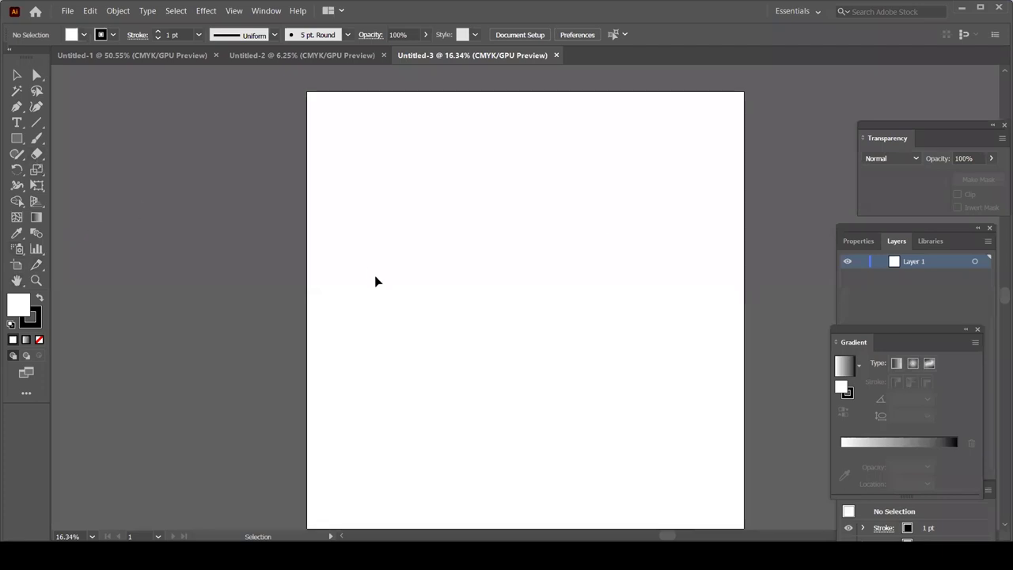
scroll(453, 255, down, 1)
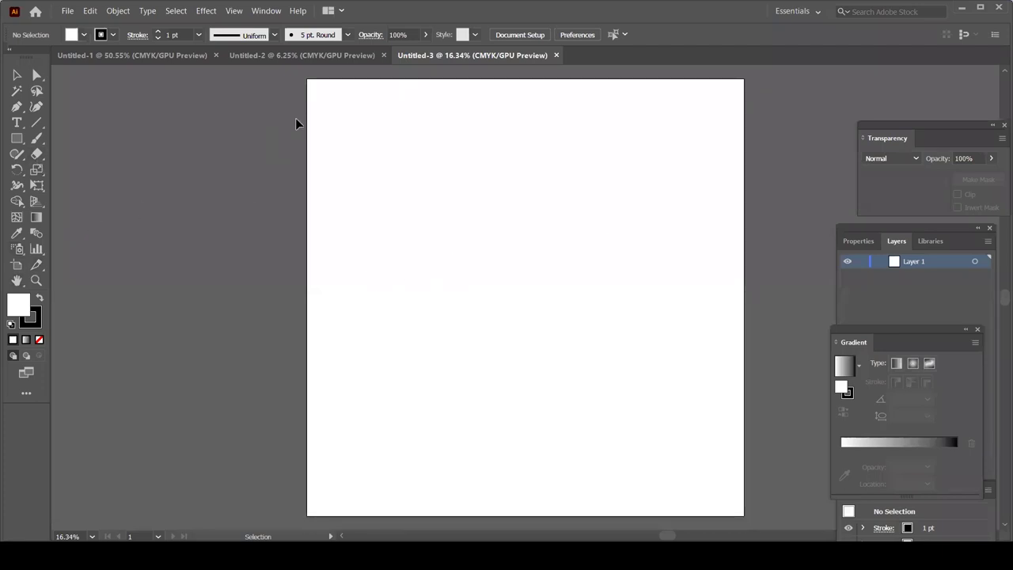
click(17, 268)
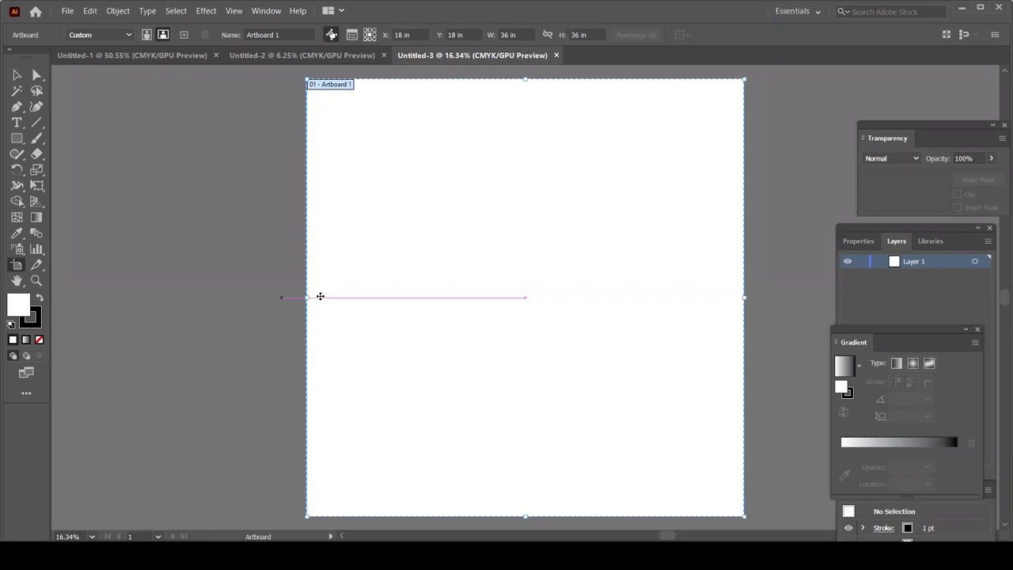
drag(308, 297, 192, 297)
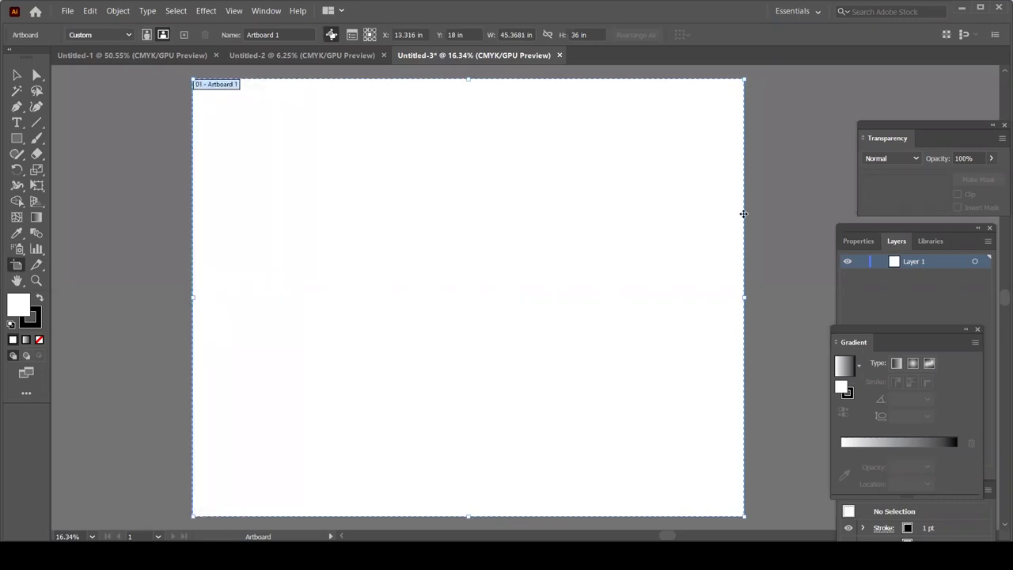
drag(743, 298, 658, 298)
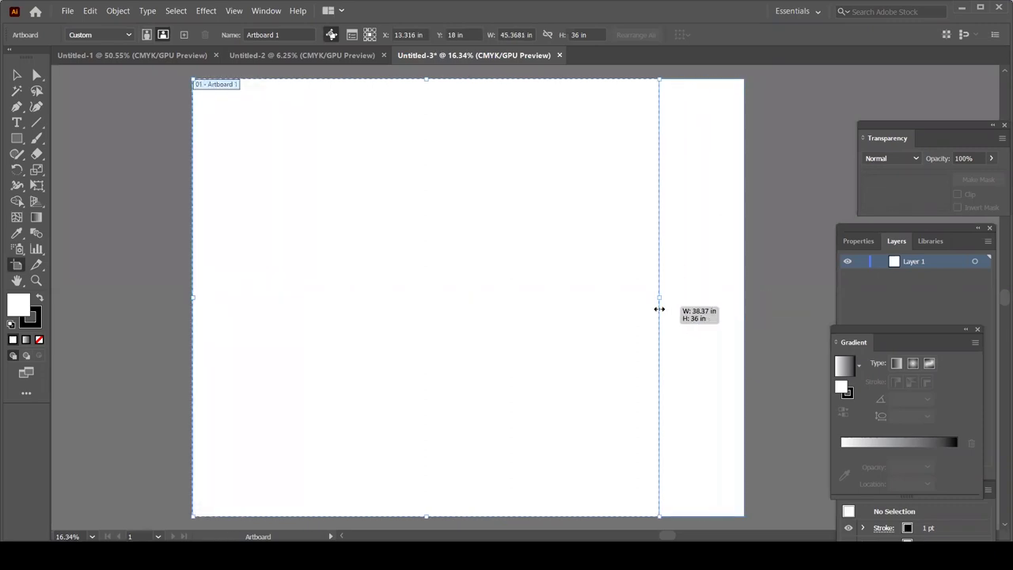
drag(425, 79, 426, 189)
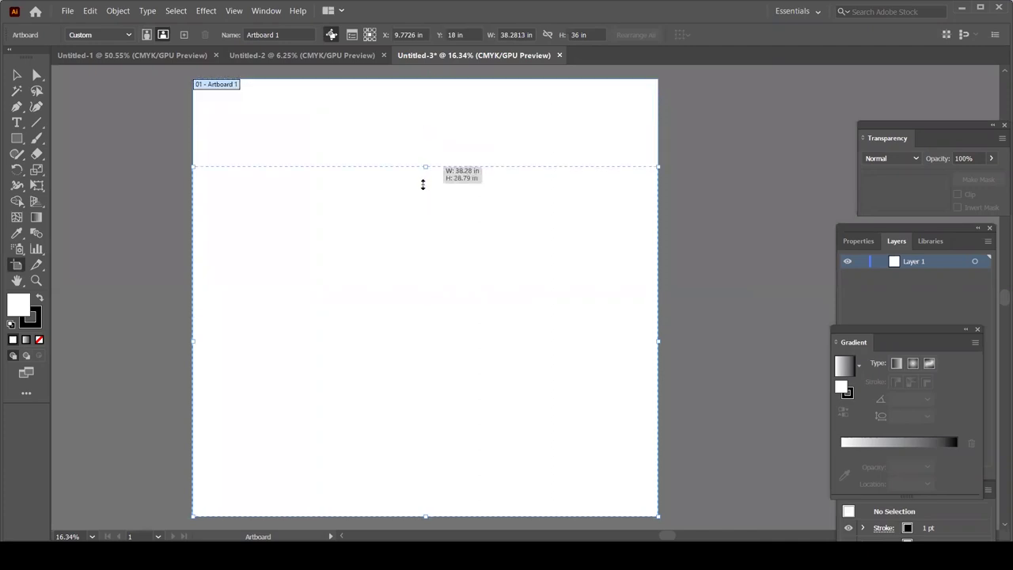
click(16, 75)
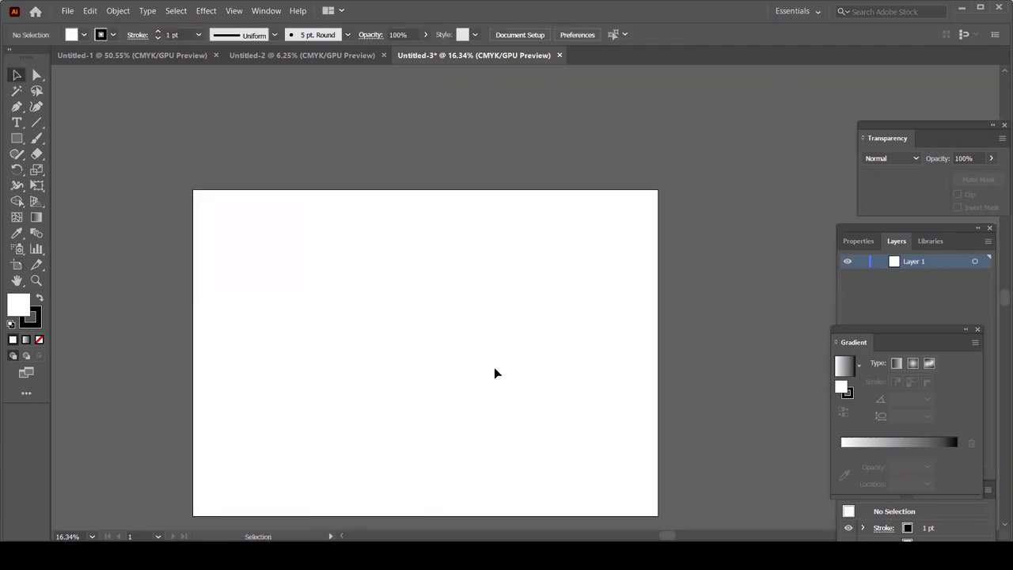
Lower the artboard top further, ending at about 38.28 × 19.02 in.
drag(440, 365, 438, 279)
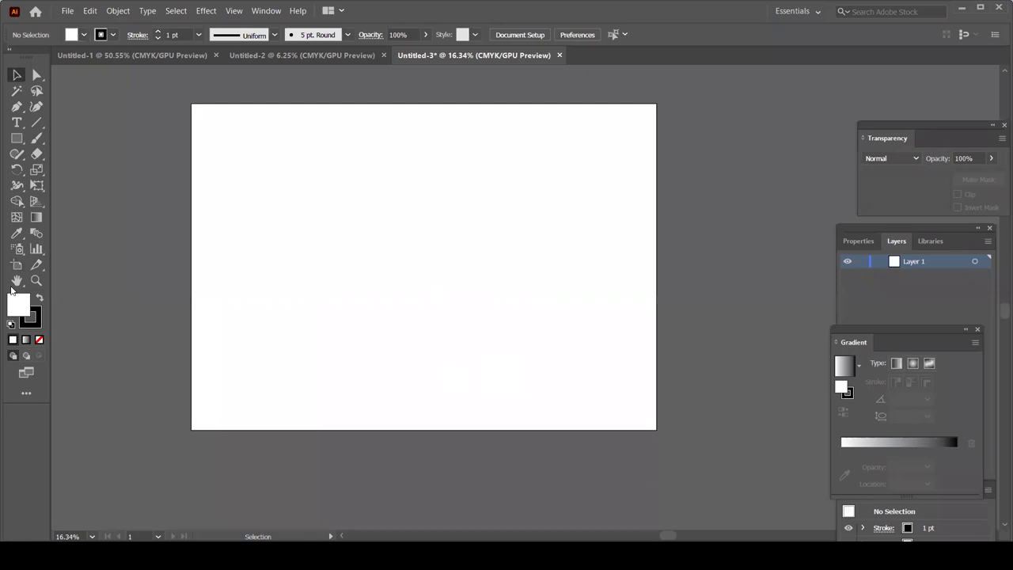
click(19, 269)
drag(423, 104, 424, 199)
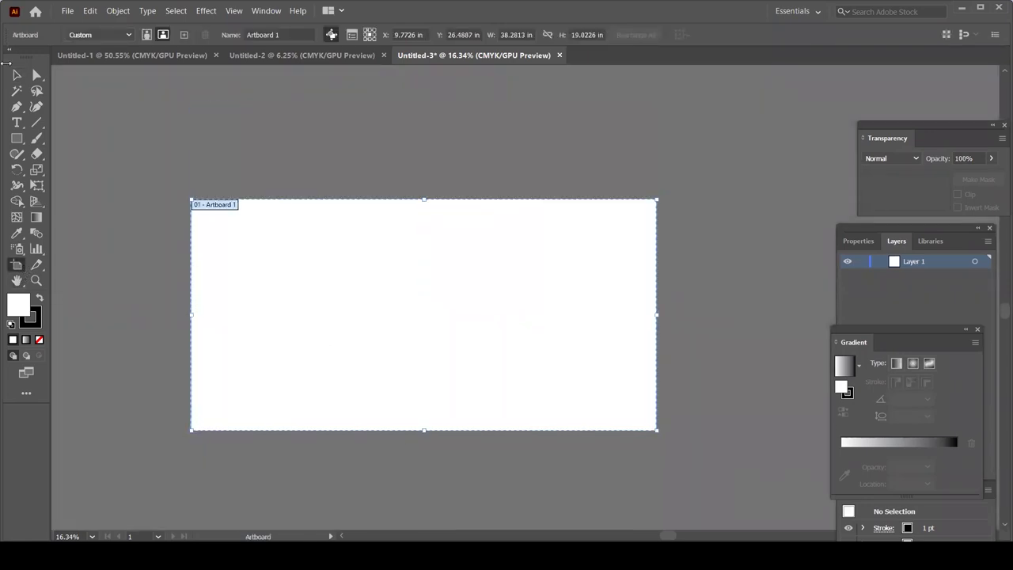
click(18, 74)
drag(443, 395, 466, 339)
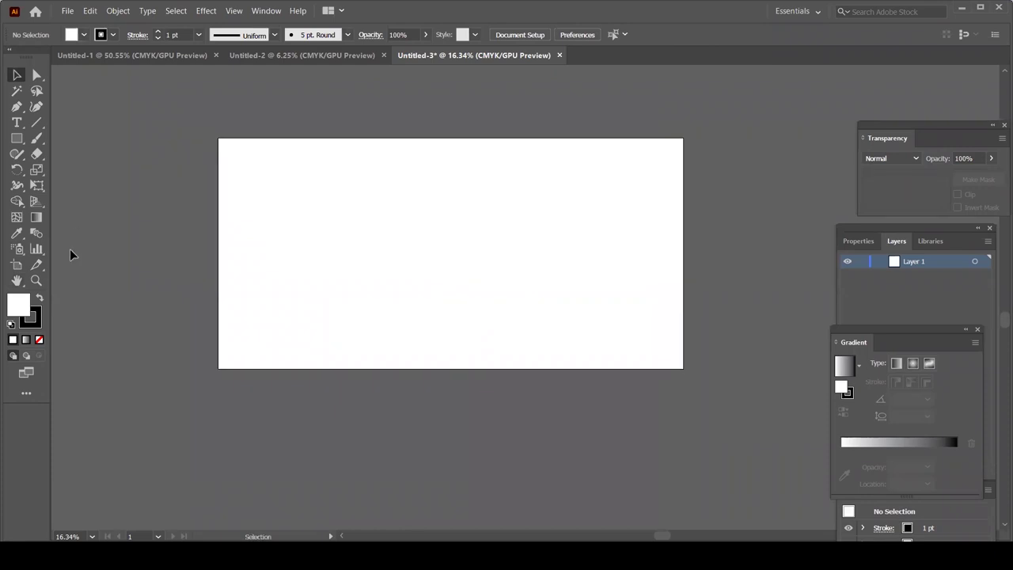
click(18, 268)
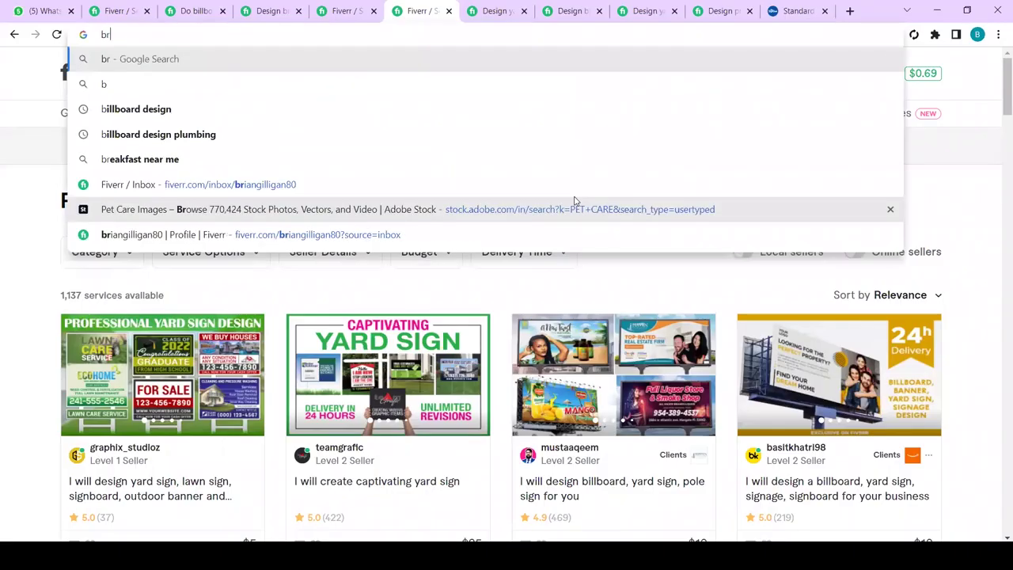
Search 'brown gradient background' and save a dark brown gradient image to Downloads.
text(rown gra)
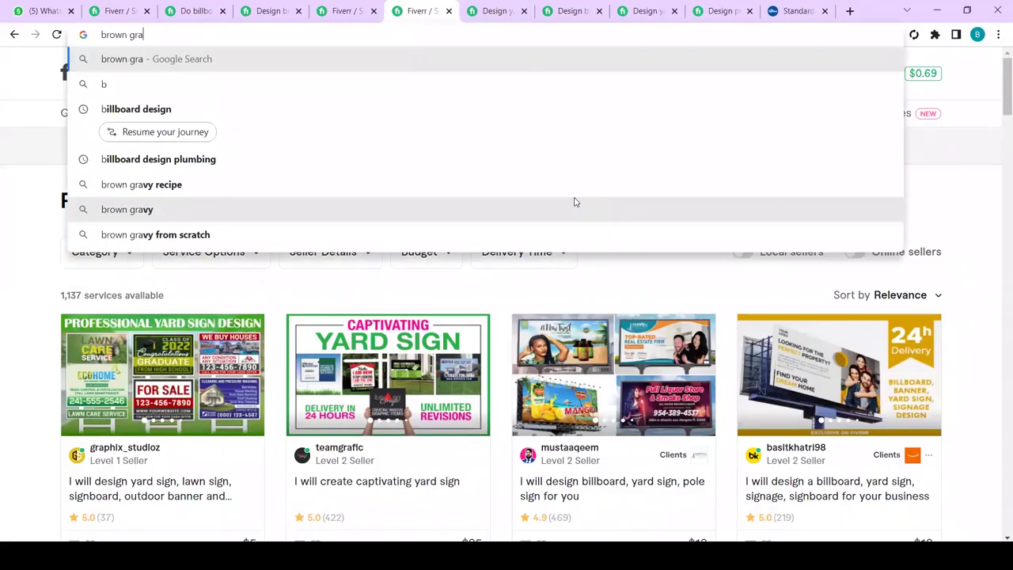
text(dient background)
key(Return)
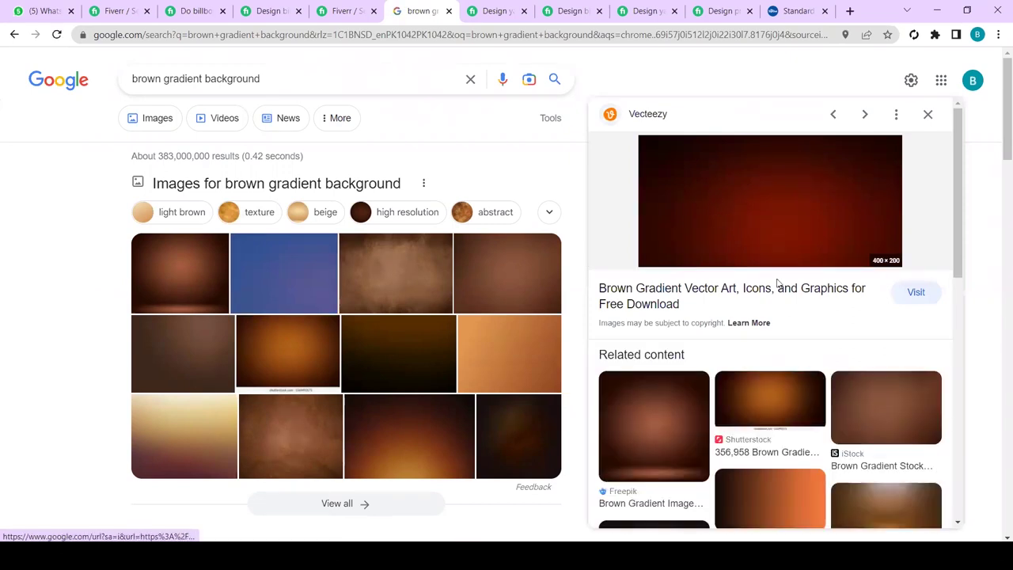
right_click(713, 192)
click(766, 346)
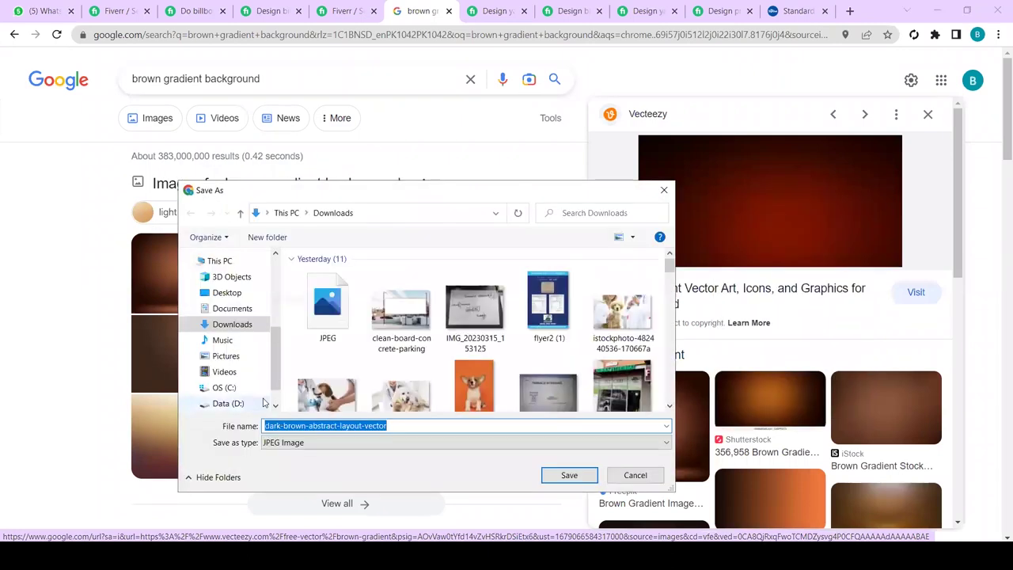
click(587, 480)
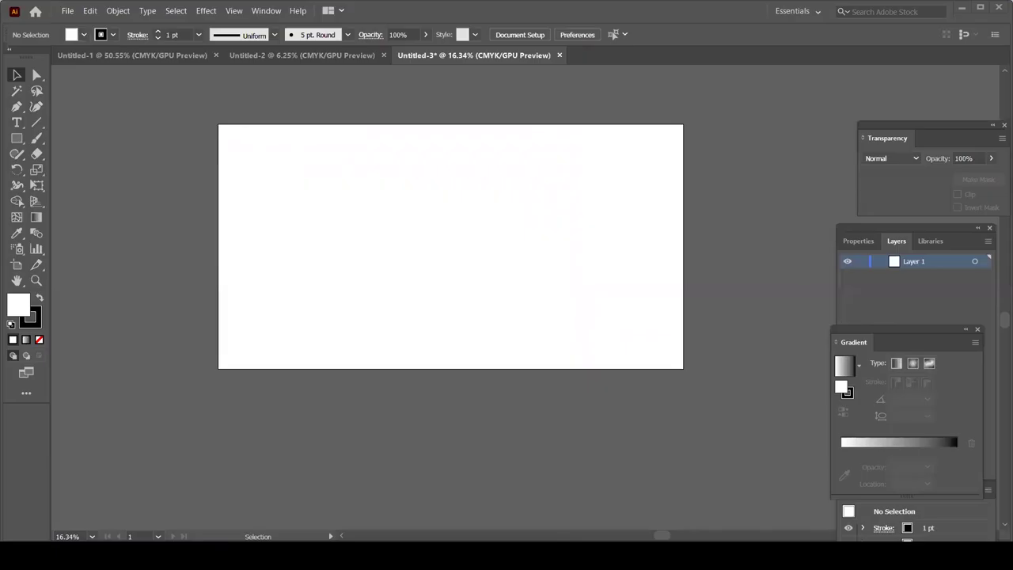
Place dark-brown-abstract-layout-vector from the Downloads folder.
click(67, 11)
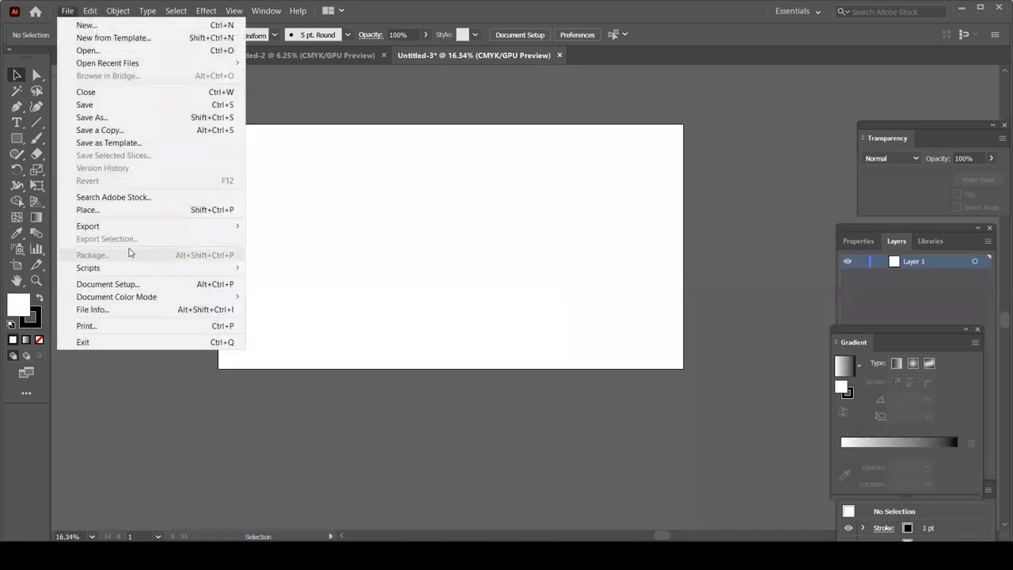
click(109, 211)
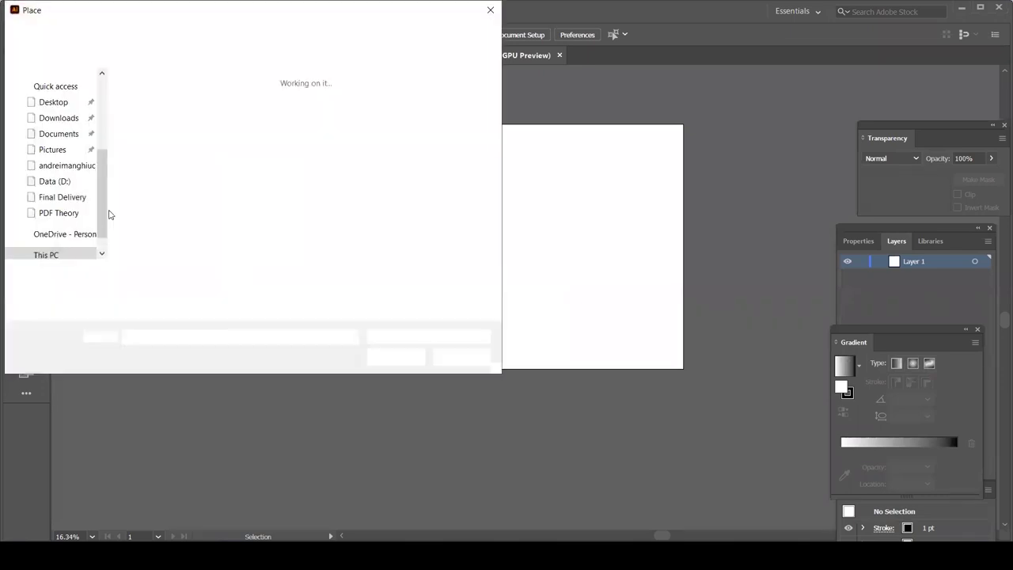
click(58, 165)
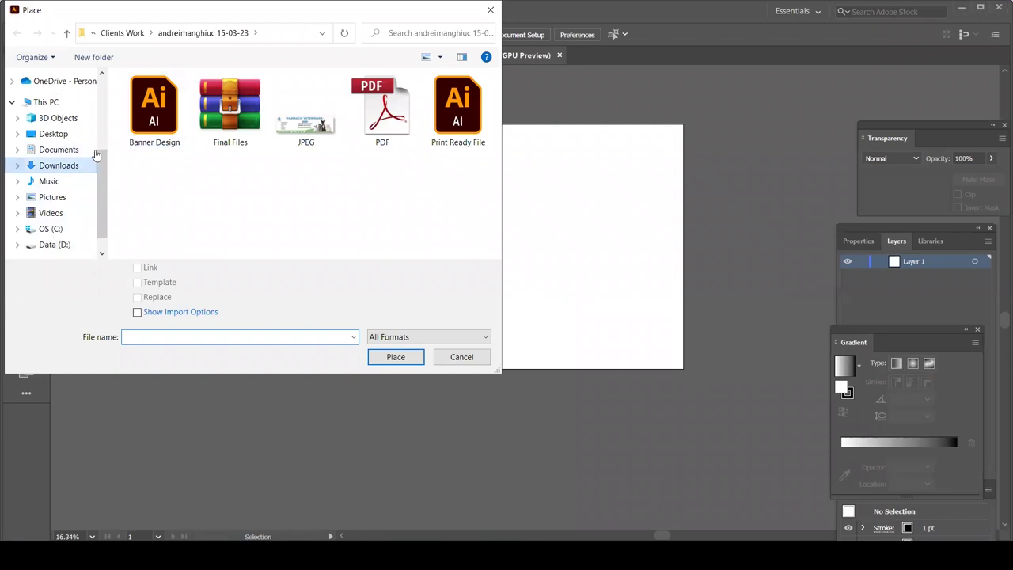
click(155, 133)
click(396, 361)
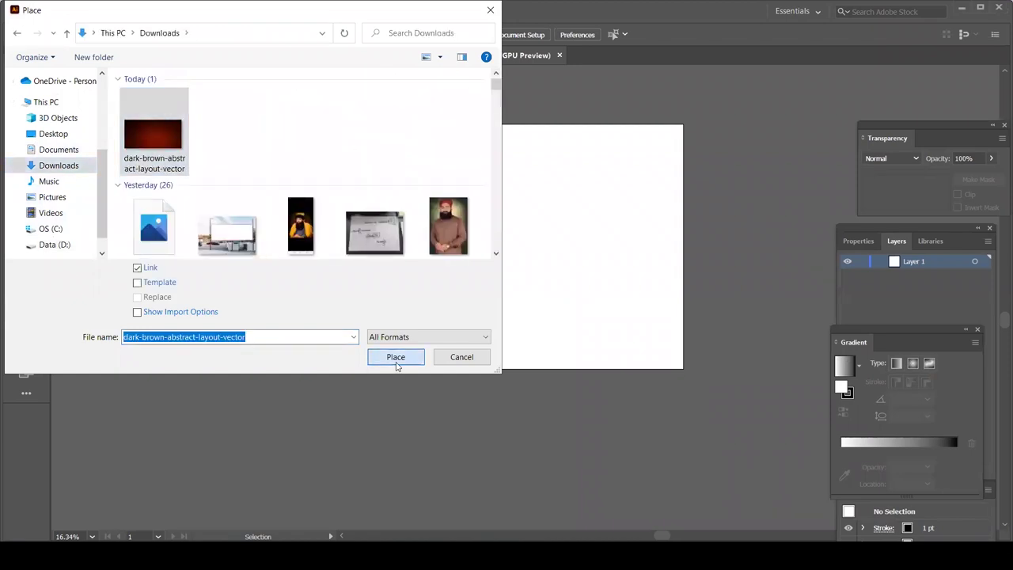
Stretch the placed gradient to cover the whole artboard and embed it.
mouse_move(221, 128)
mouse_down()
mouse_move(685, 414)
mouse_move(606, 396)
mouse_up()
drag(452, 356, 454, 369)
click(145, 174)
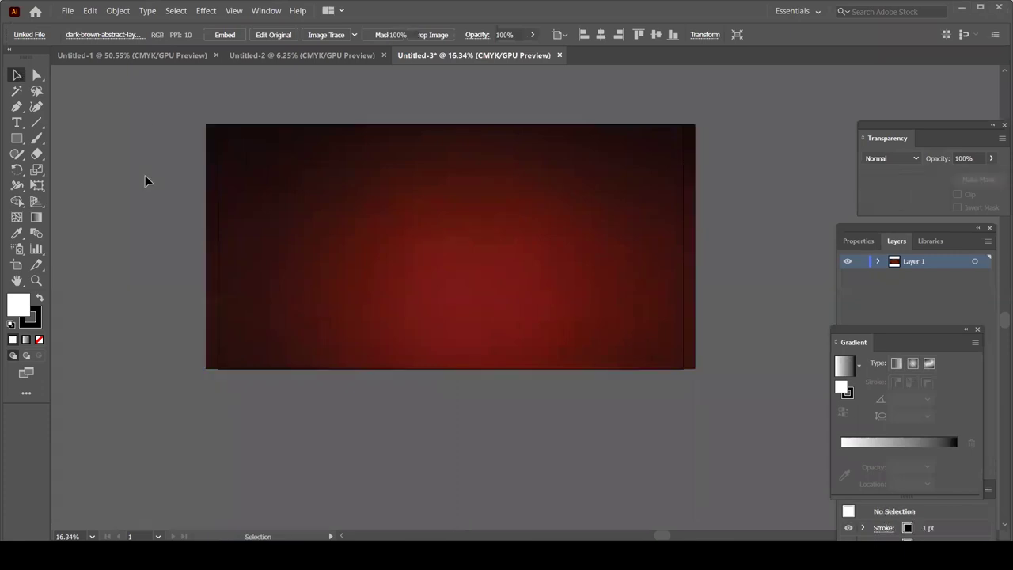
click(375, 285)
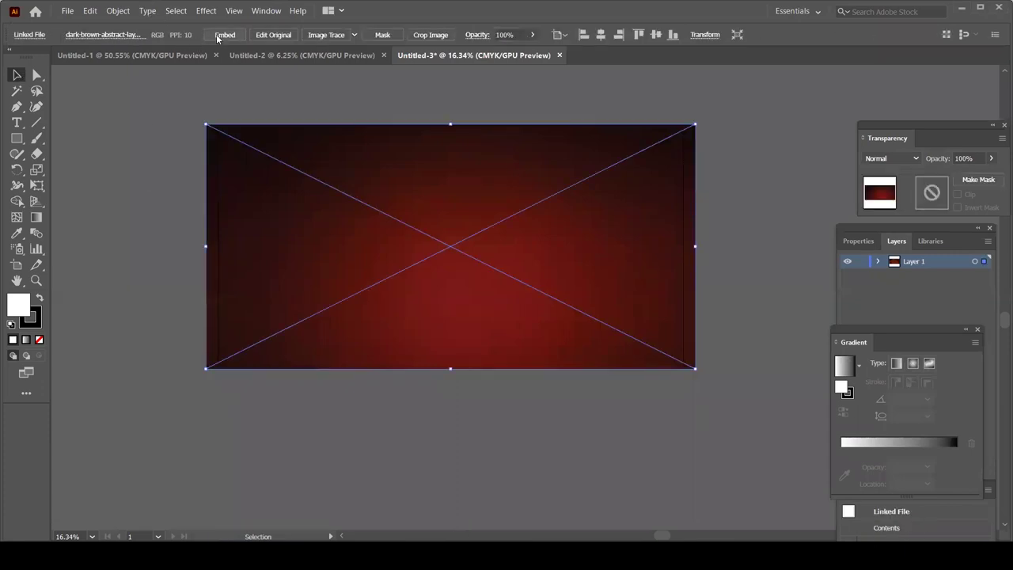
click(224, 34)
key(alt+Tab)
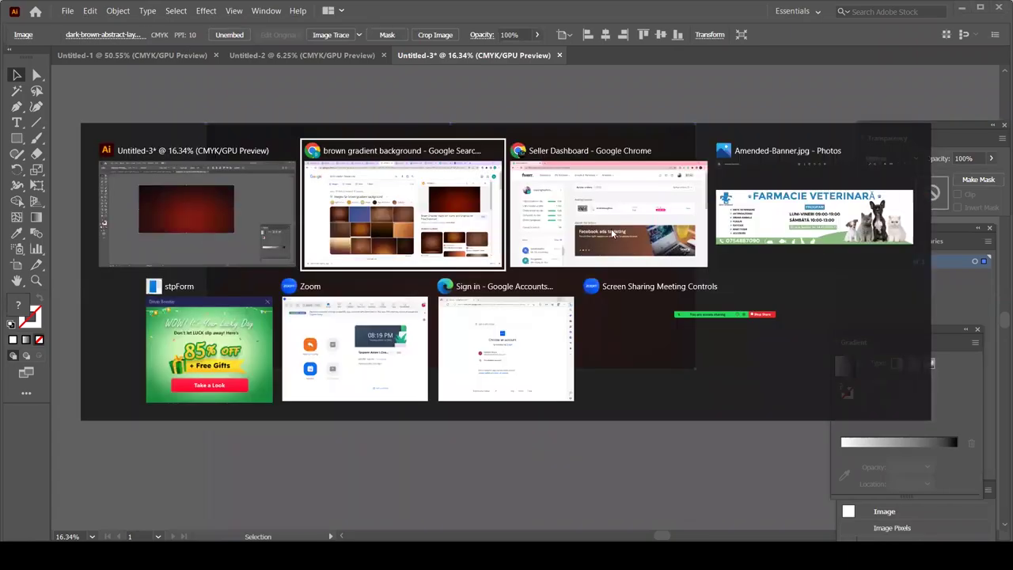
Draw a small hexagon with no fill and a 3 pt white outline.
key(alt+Tab)
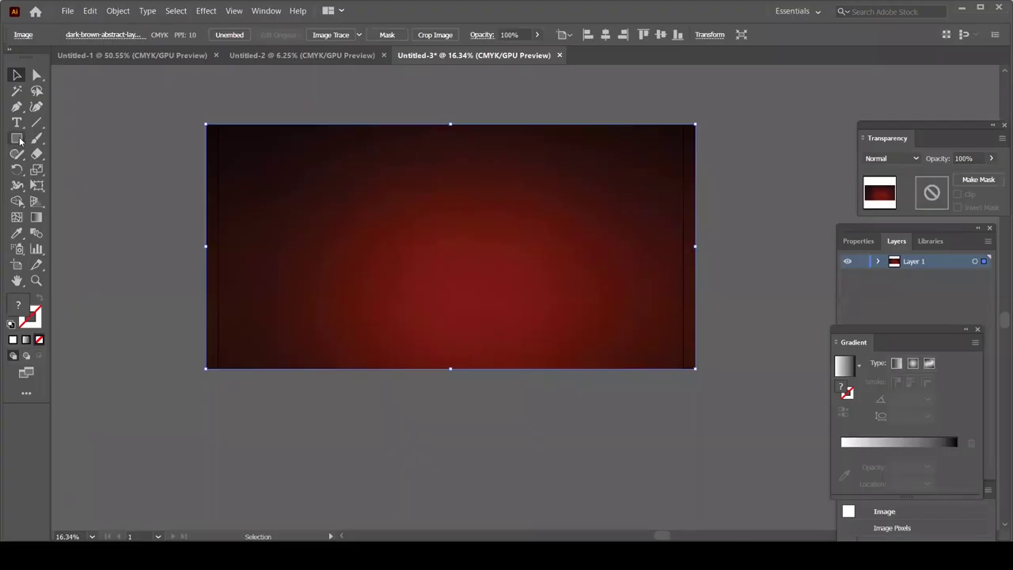
drag(20, 140, 69, 187)
drag(256, 164, 259, 173)
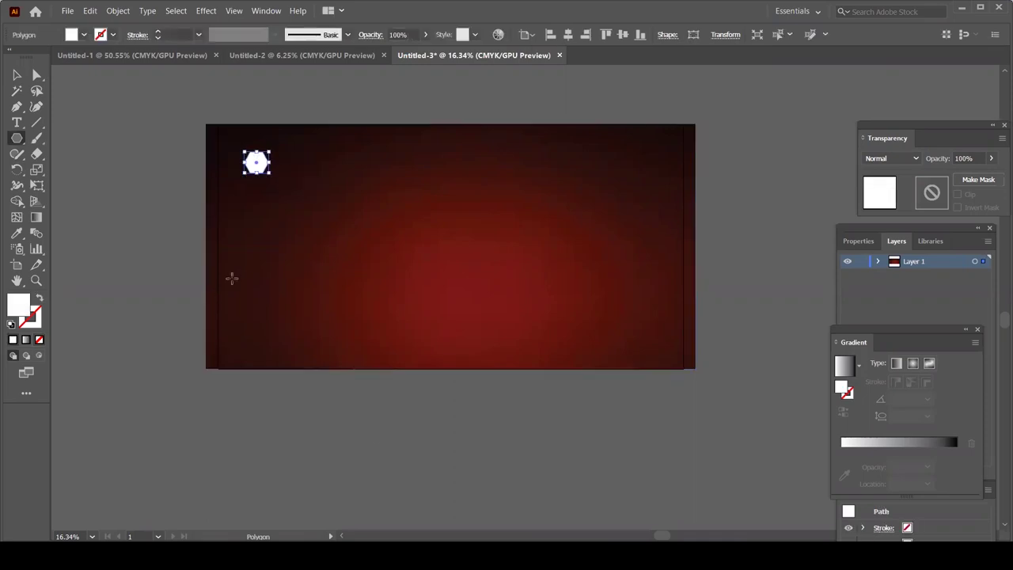
click(40, 340)
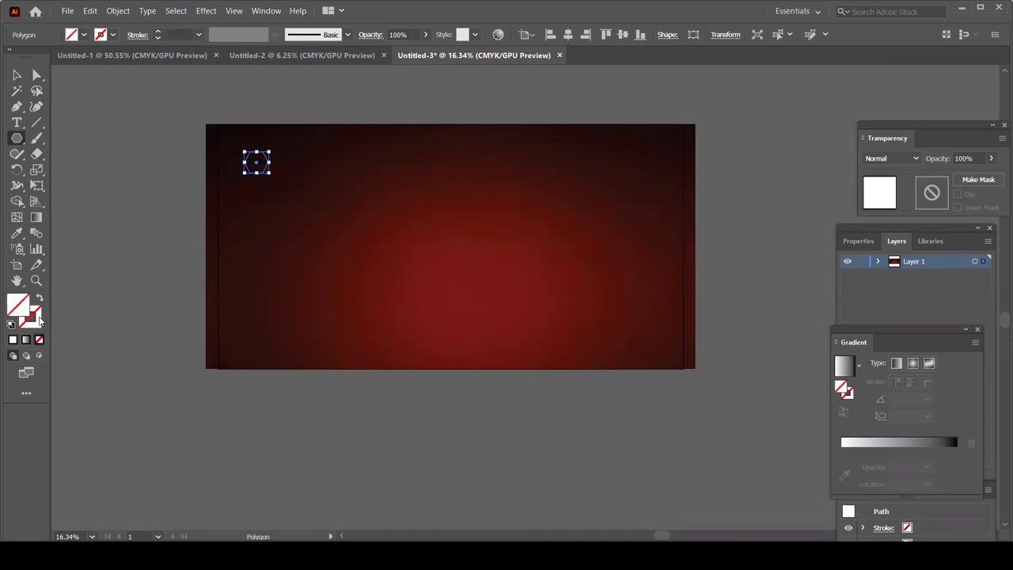
click(111, 35)
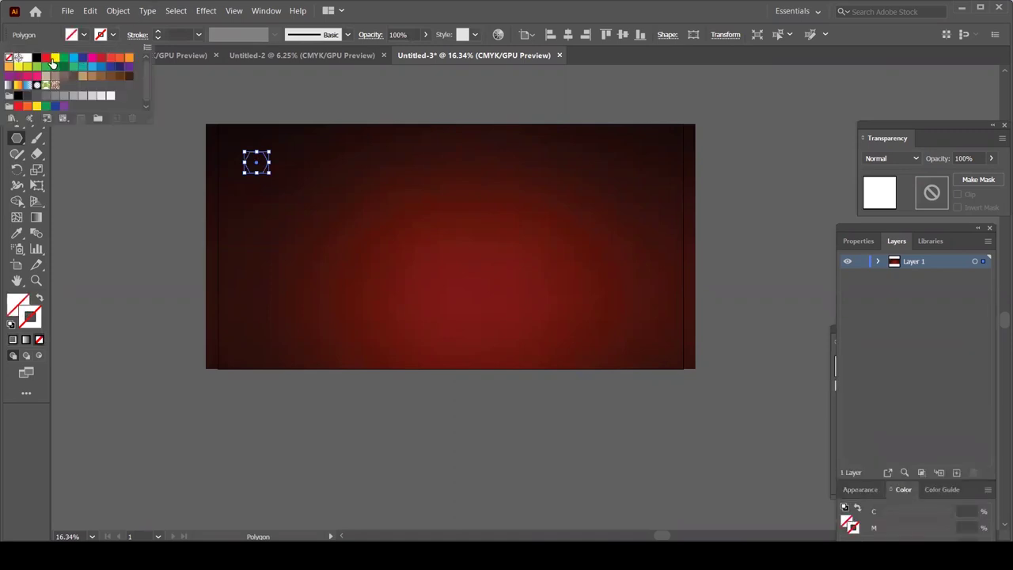
click(28, 58)
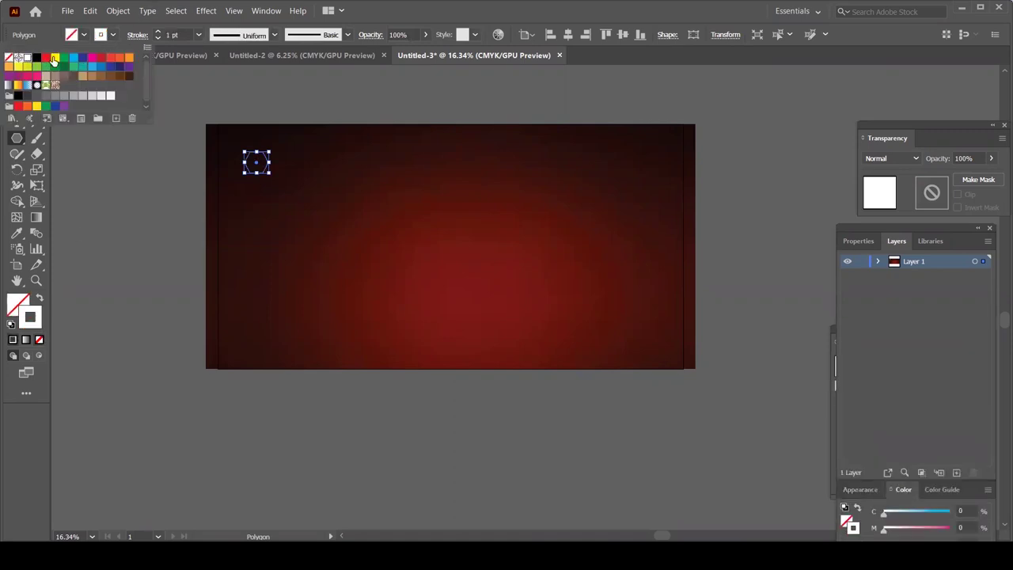
click(158, 34)
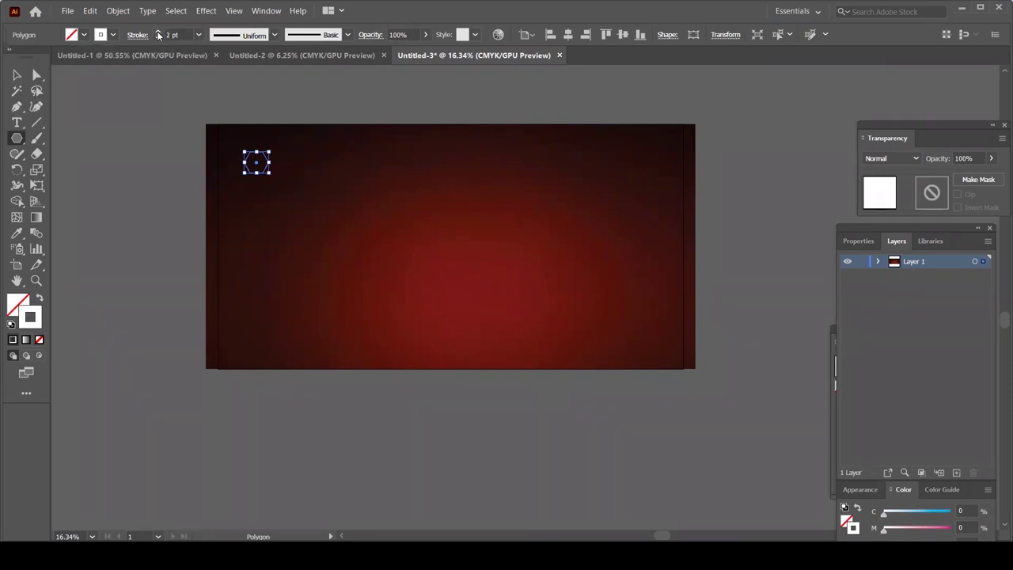
click(157, 33)
Move the hexagon up and left toward the billboard's top-left corner.
click(16, 75)
click(63, 135)
click(270, 165)
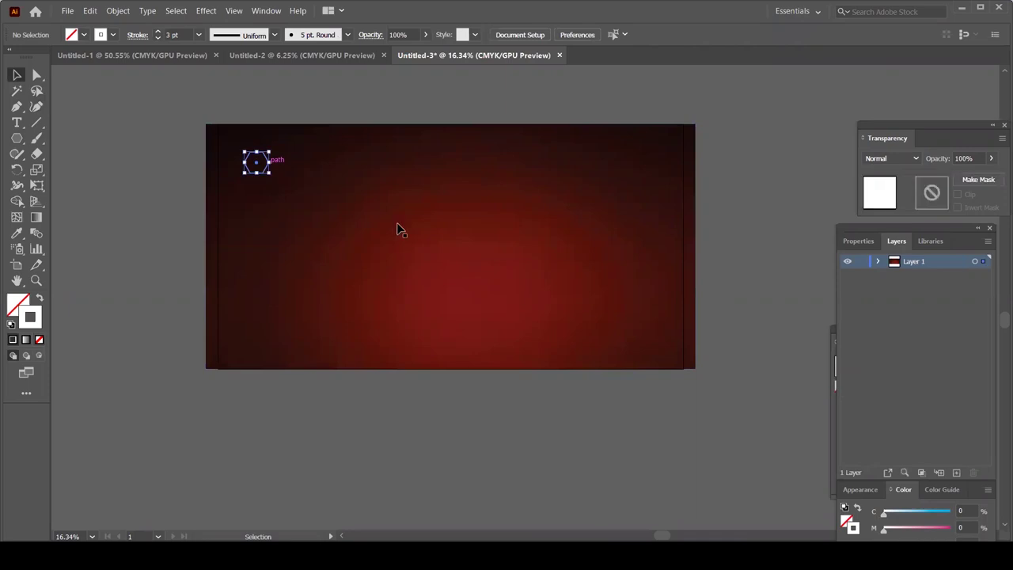
click(397, 225)
key(ctrl+shift+a)
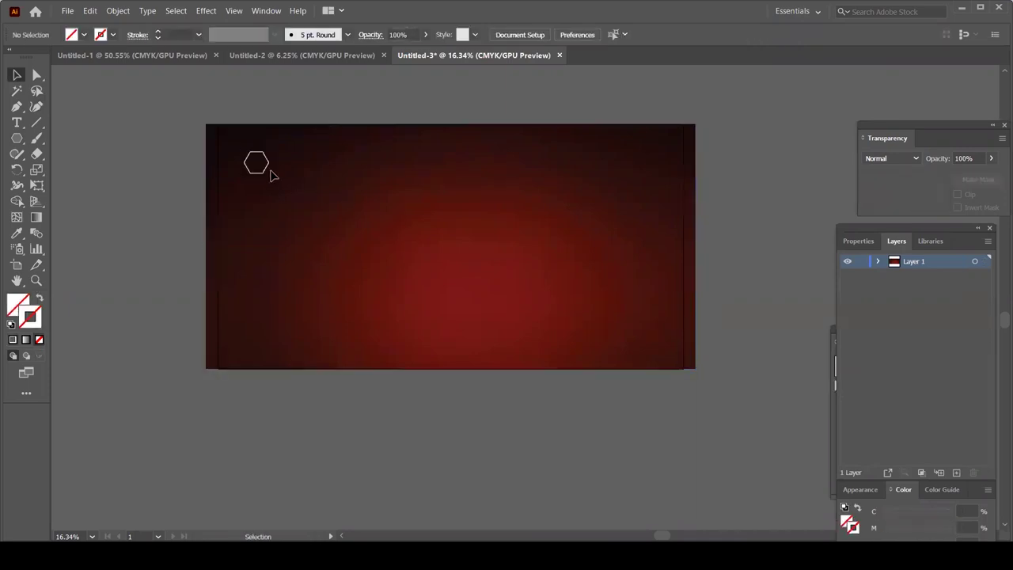
drag(269, 164, 257, 161)
click(172, 230)
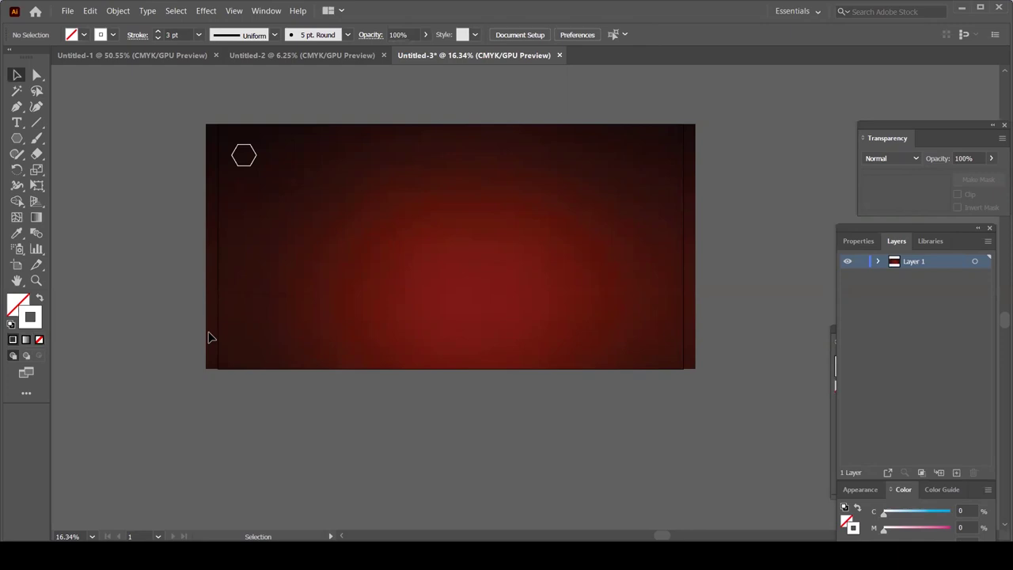
Turn on the rulers with Ctrl+R.
key(alt+w)
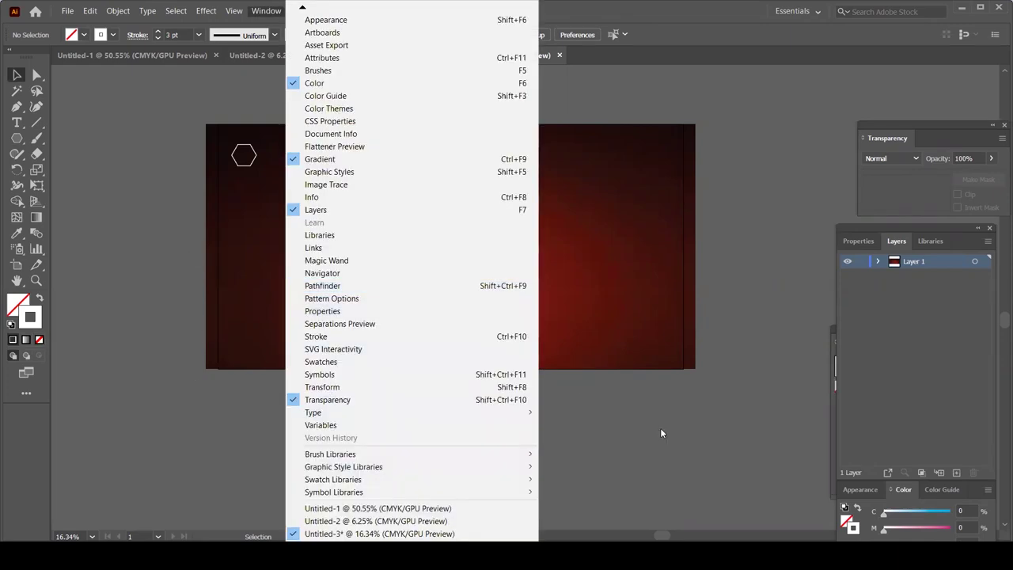
key(Escape)
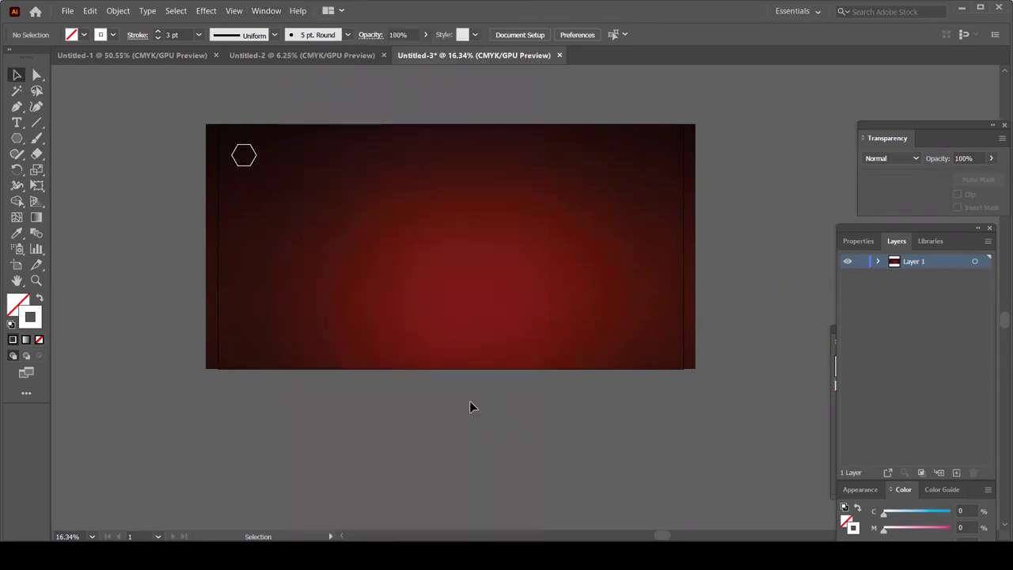
key(a)
key(ctrl+r)
key(v)
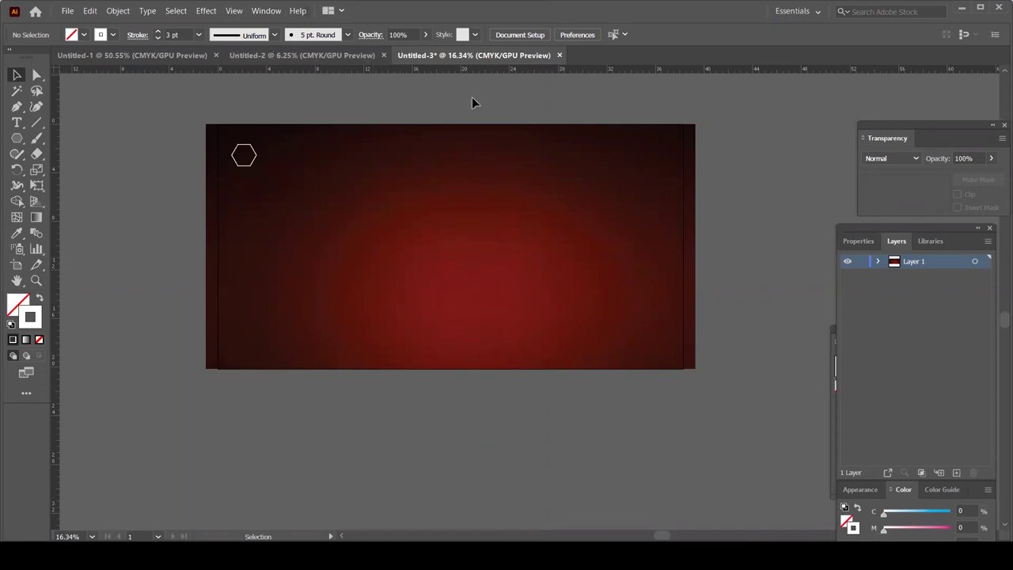
Drag out top, left, right and bottom guides marking an inner margin.
drag(464, 69, 459, 144)
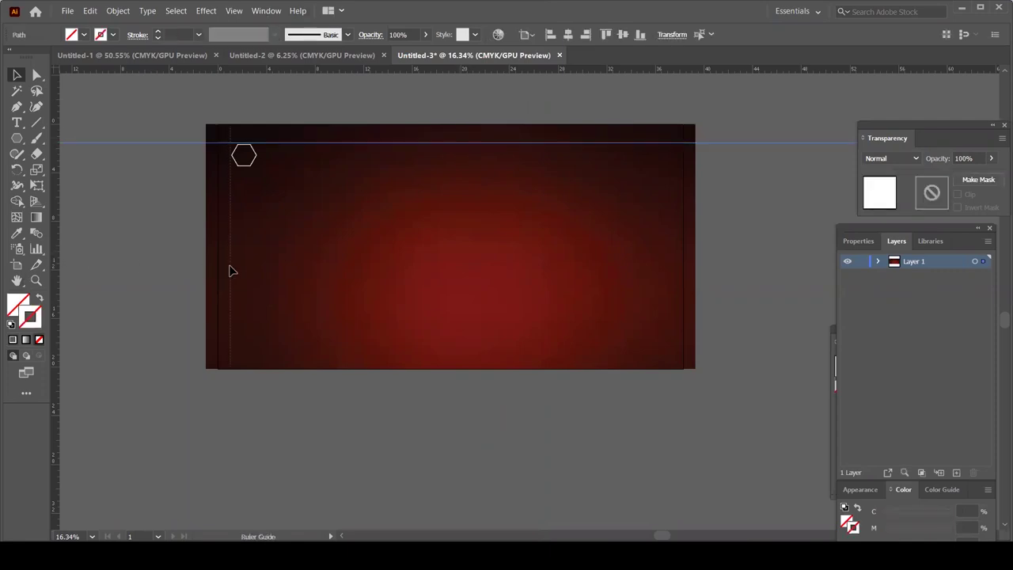
drag(221, 271, 224, 269)
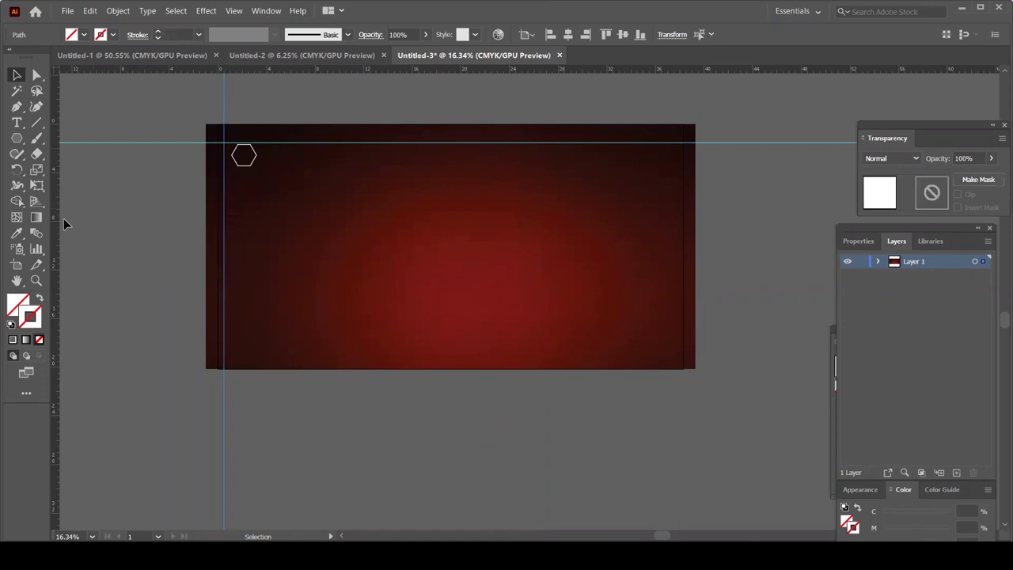
drag(58, 229, 683, 294)
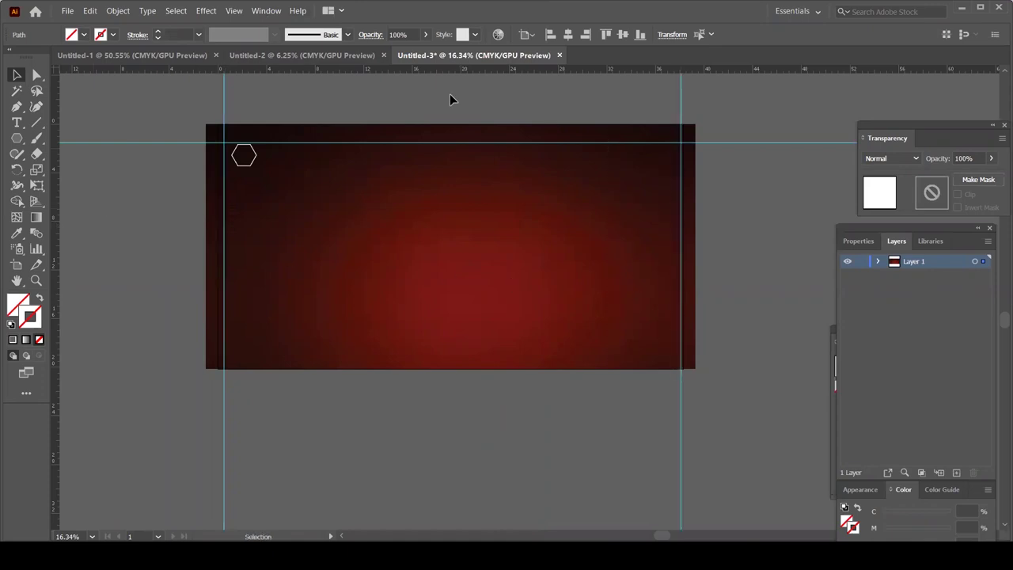
drag(438, 156, 463, 356)
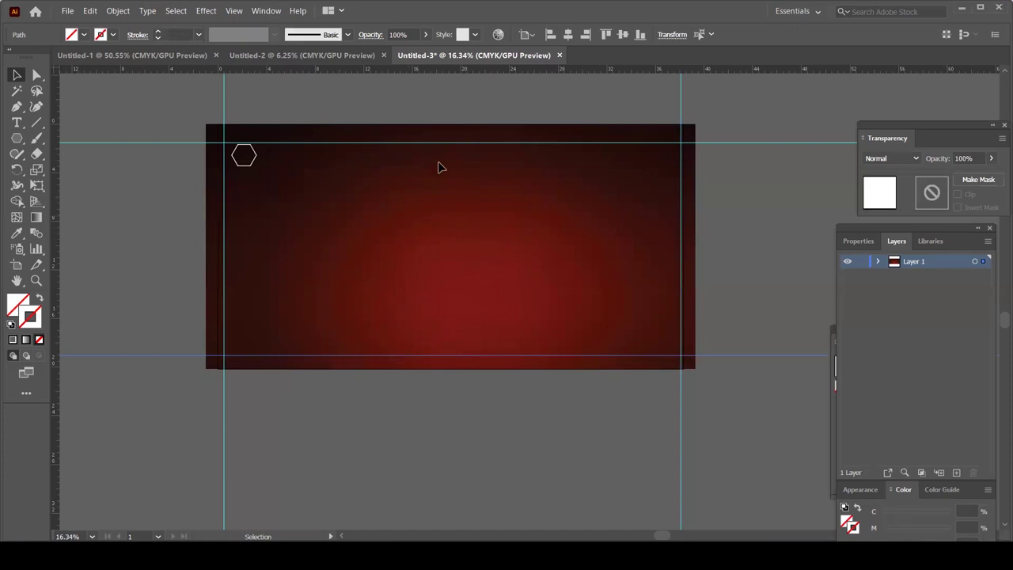
drag(469, 144, 469, 142)
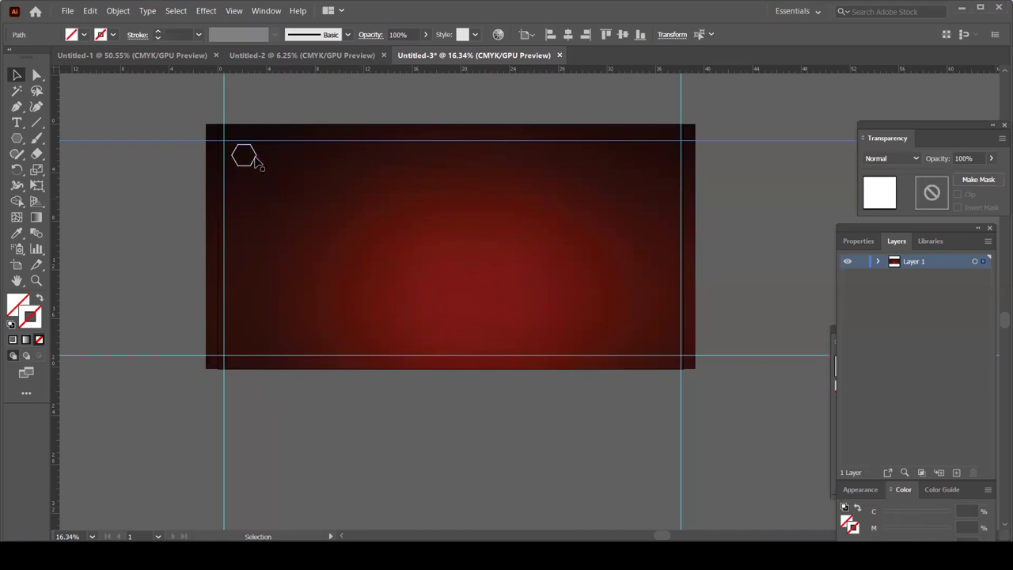
Arrow-key nudge the hexagon up and left into the top-left guide corner.
key(ctrl+a)
key(Up)
key(Up)
key(Up)
key(Up)
key(Up)
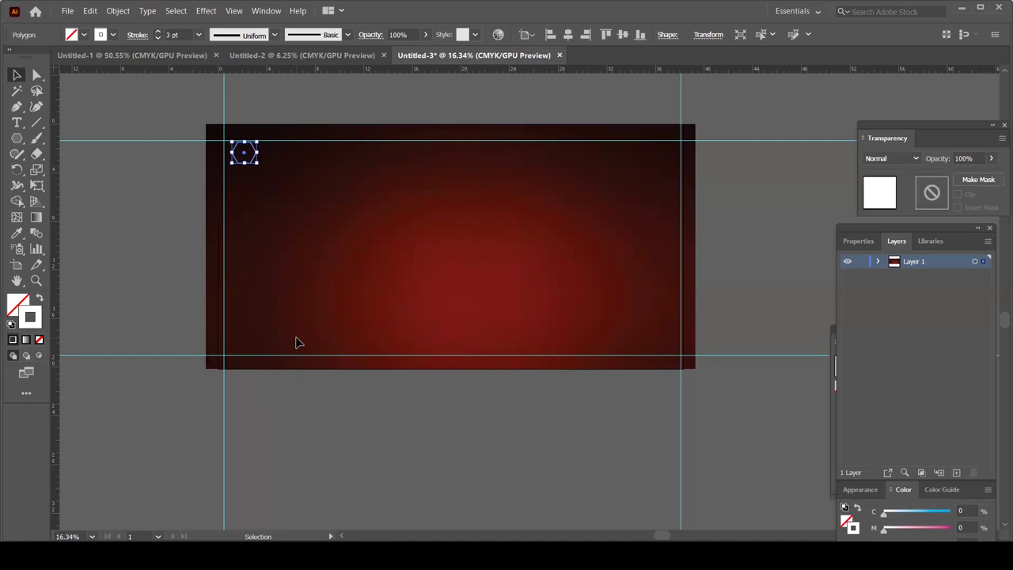
key(Left)
key(Left)
key(Left)
key(Left)
key(Left)
key(Left)
key(Left)
key(Left)
key(Left)
key(Left)
key(Left)
key(Left)
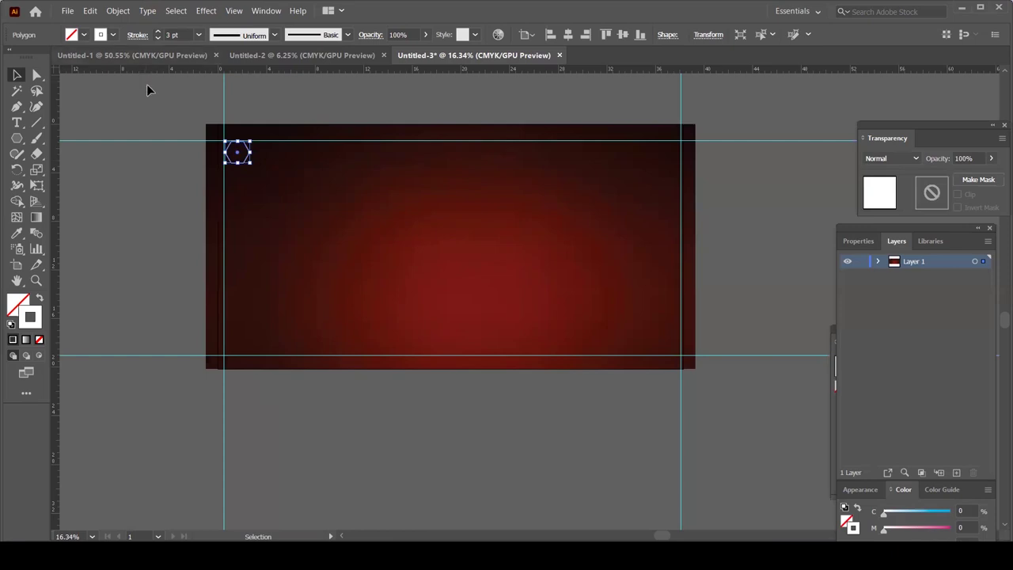
click(150, 109)
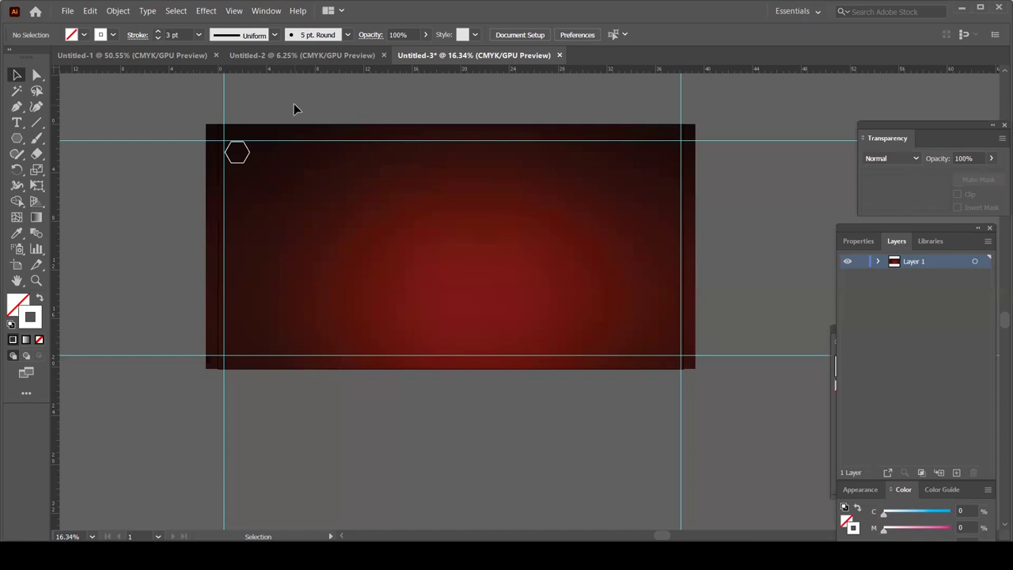
click(259, 11)
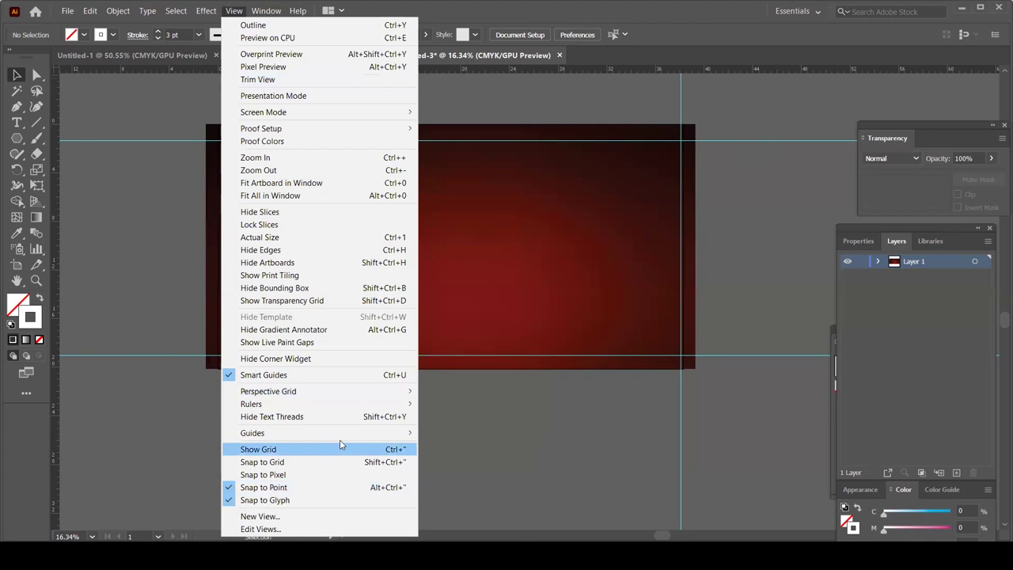
mouse_move(252, 433)
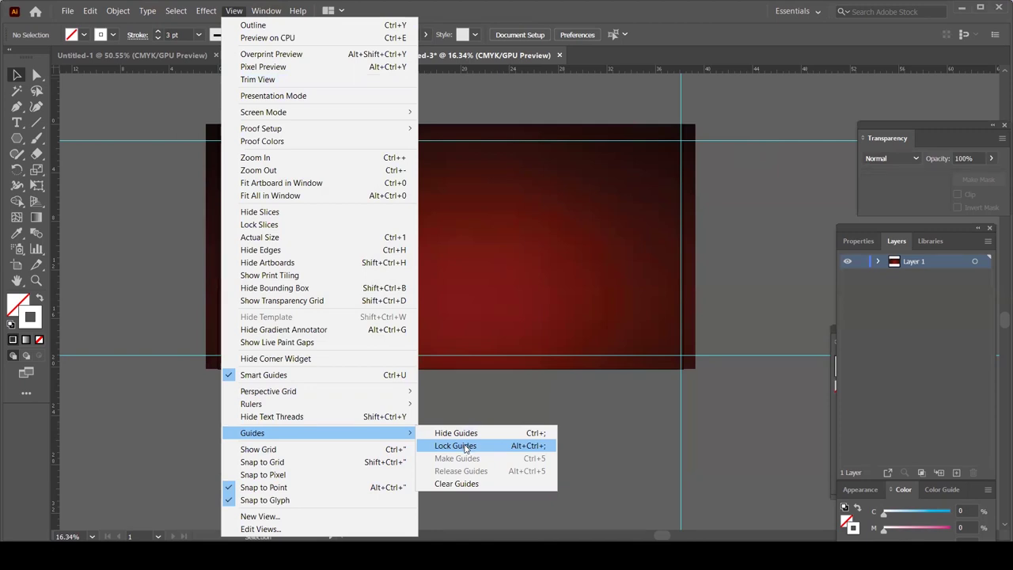
click(465, 446)
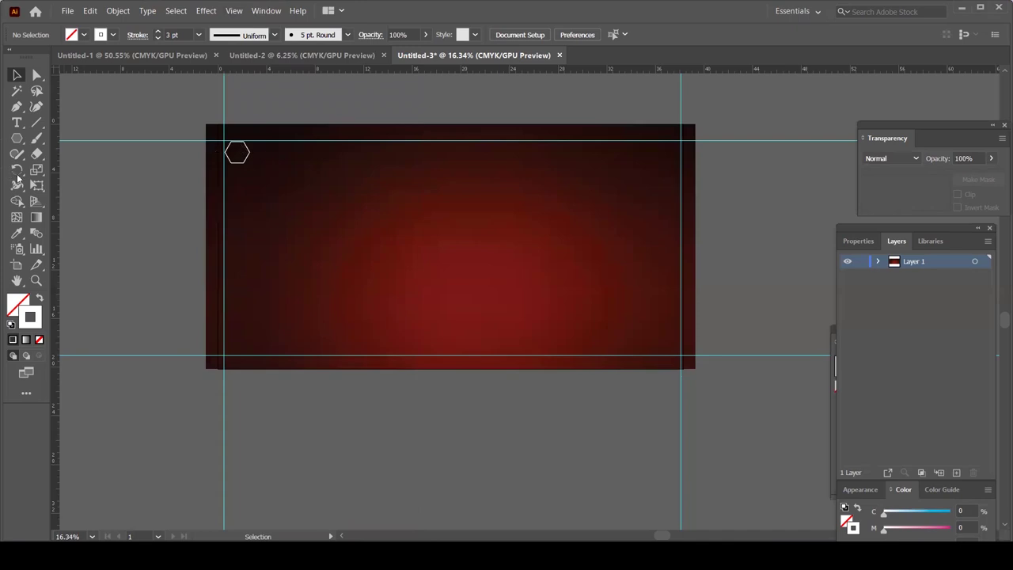
click(16, 121)
Type white 60 pt LOGO text beside the hexagon.
click(298, 152)
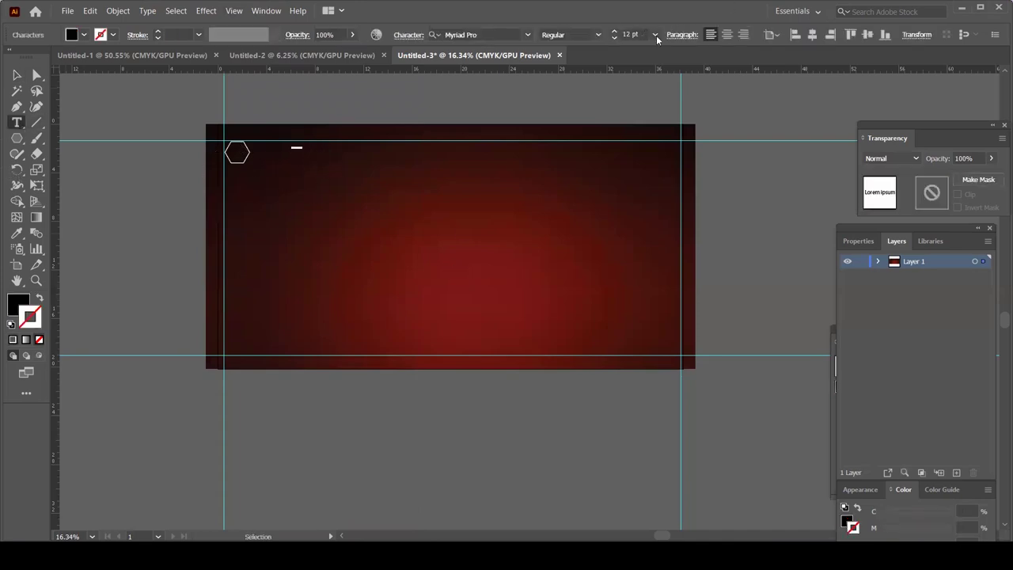
click(656, 34)
click(672, 246)
text(LOGO)
click(17, 91)
click(84, 34)
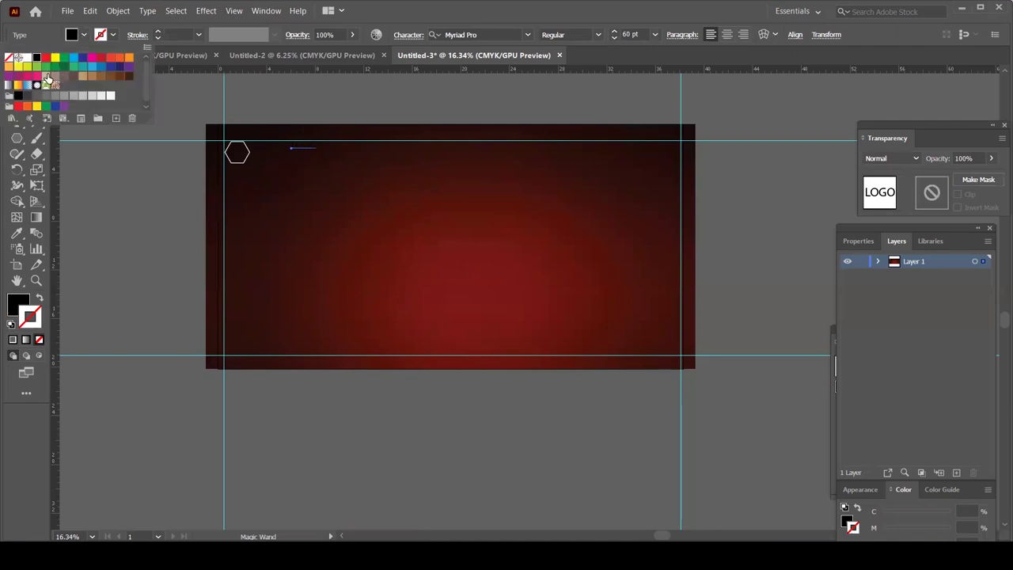
click(27, 58)
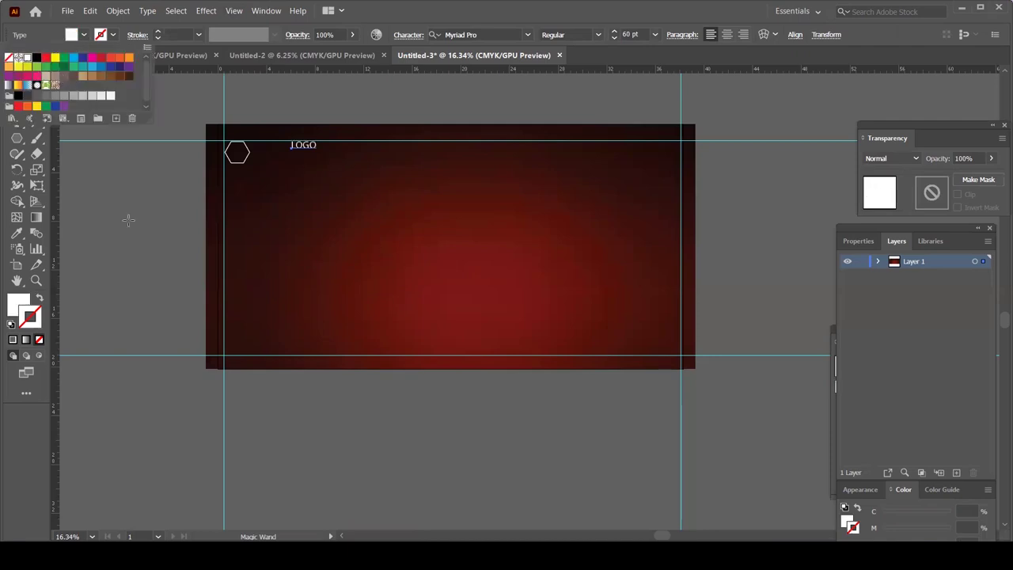
Scale the LOGO text up with the Selection tool.
click(128, 220)
click(17, 75)
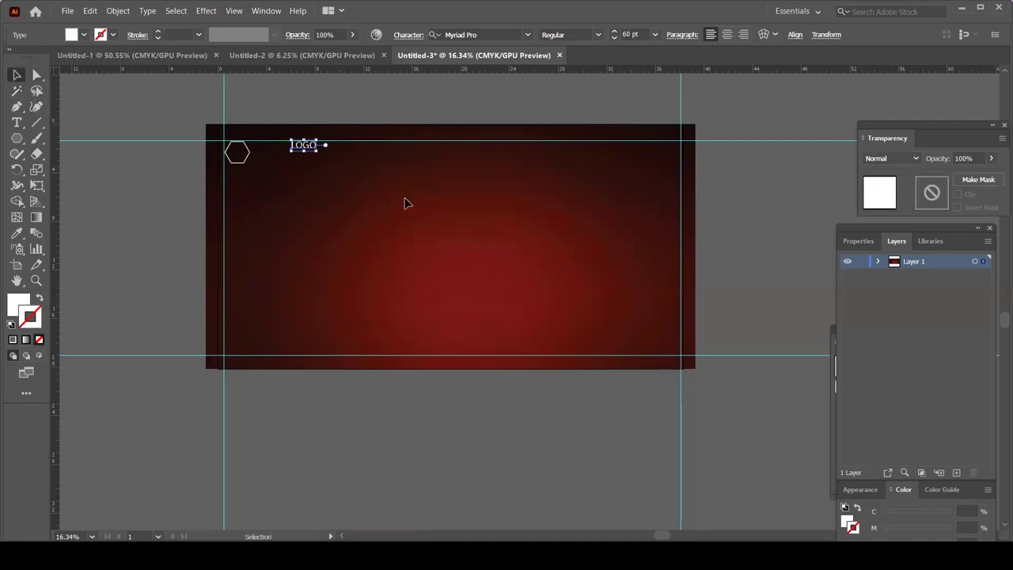
mouse_move(317, 151)
mouse_down()
mouse_move(280, 156)
mouse_move(293, 158)
mouse_up()
click(104, 284)
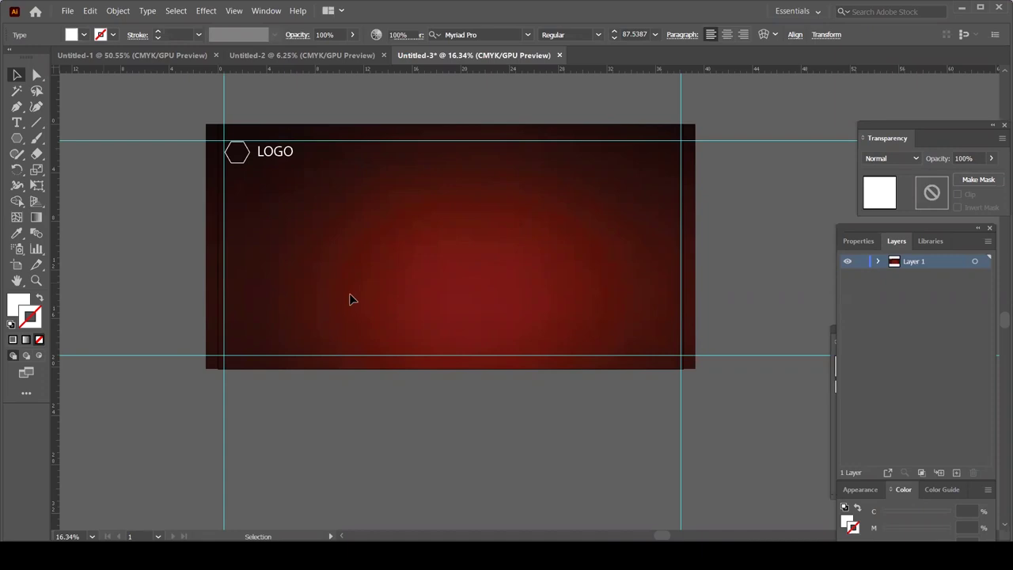
click(278, 158)
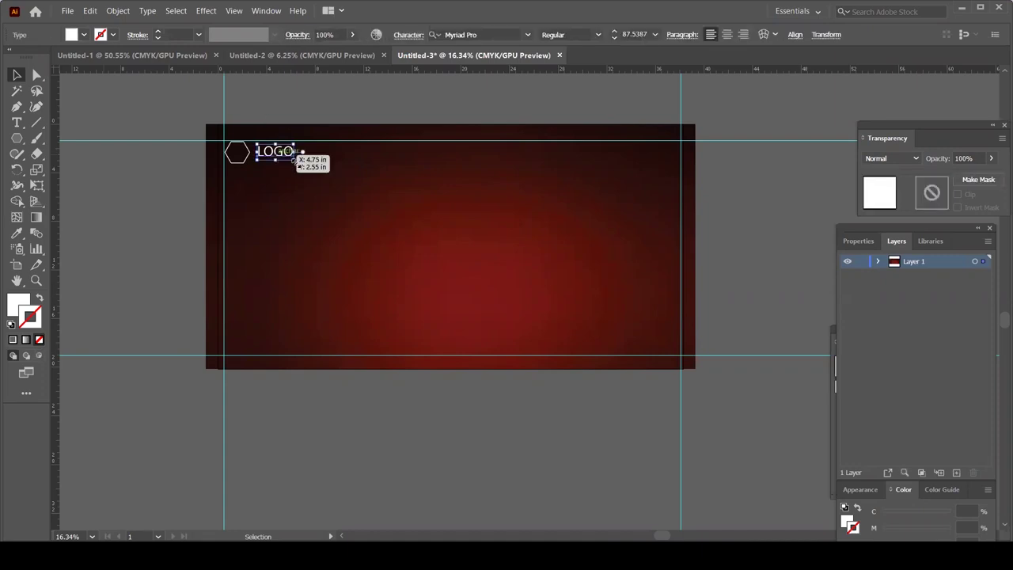
Open pngwing.com in the browser and start a search with 'brol'.
key(alt+Tab)
key(ctrl+l)
text(PNGW)
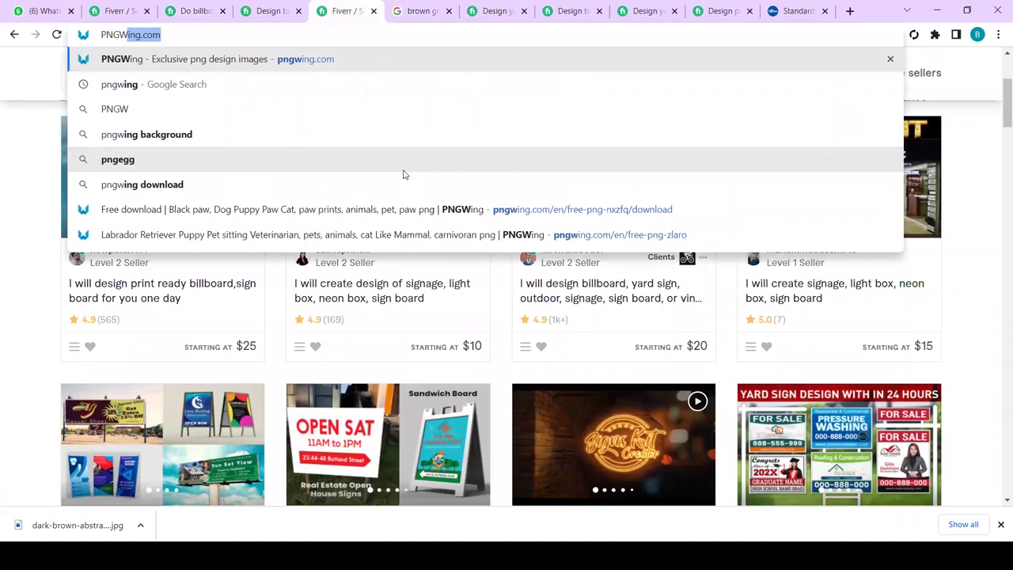
key(Return)
text(bro)
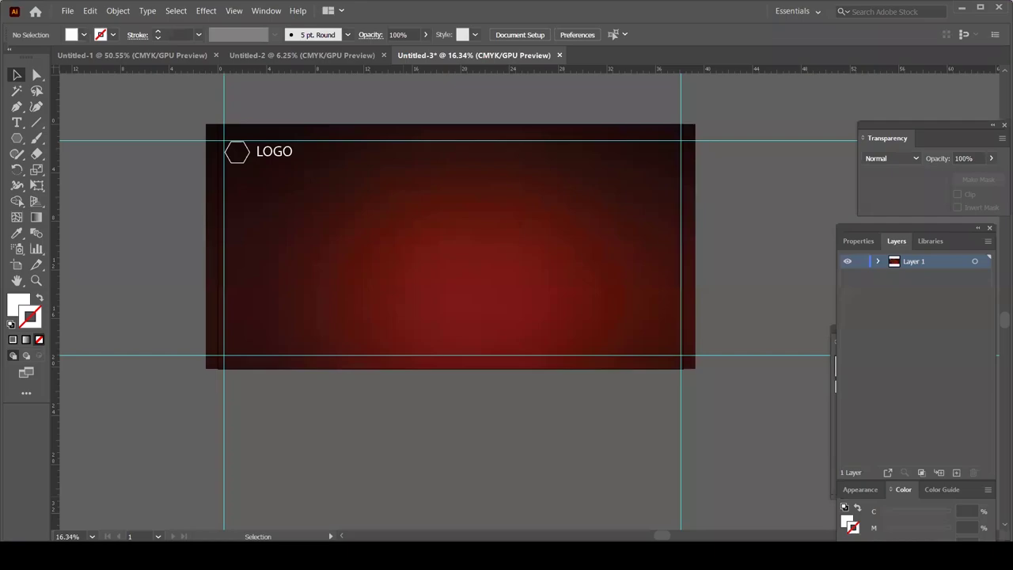
text(l)
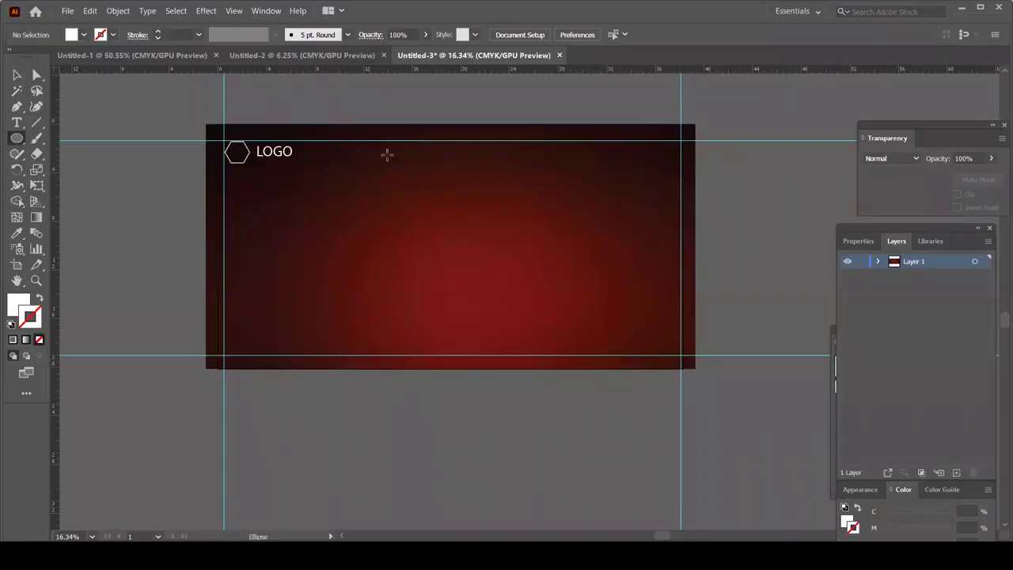
Draw an ellipse near the top centre and eyedropper the dark maroon background fill.
drag(387, 155, 450, 209)
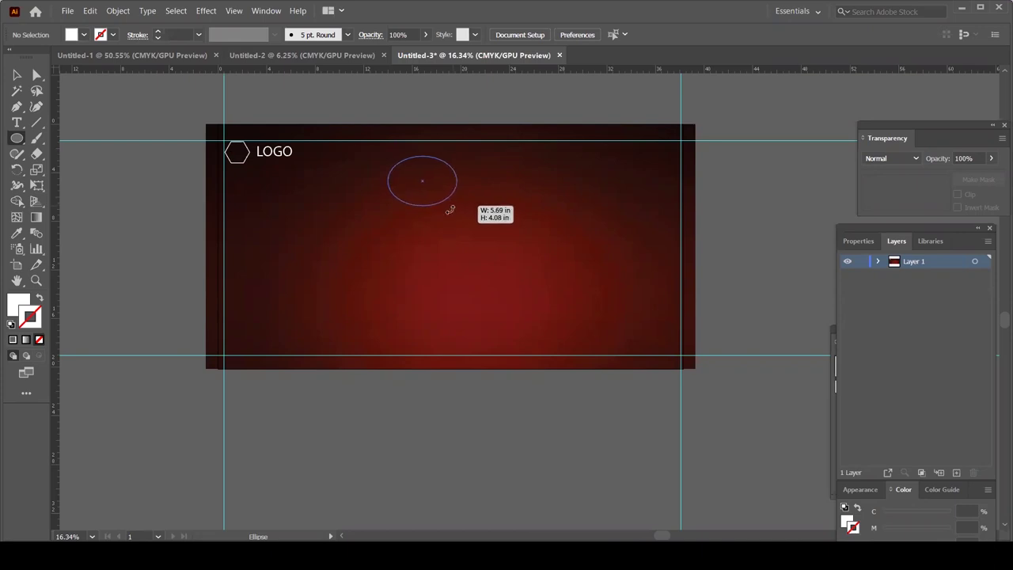
click(17, 74)
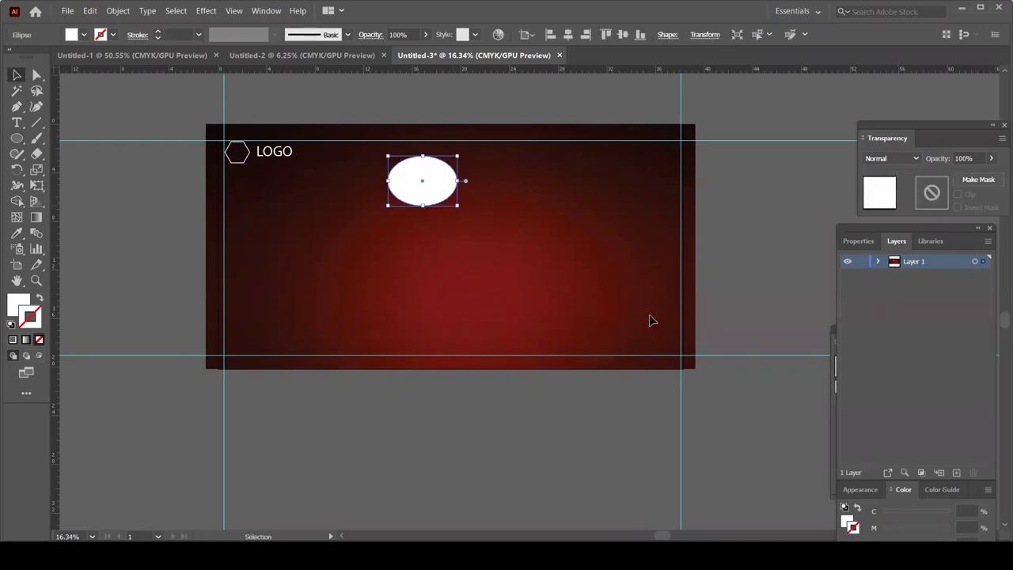
key(i)
click(664, 132)
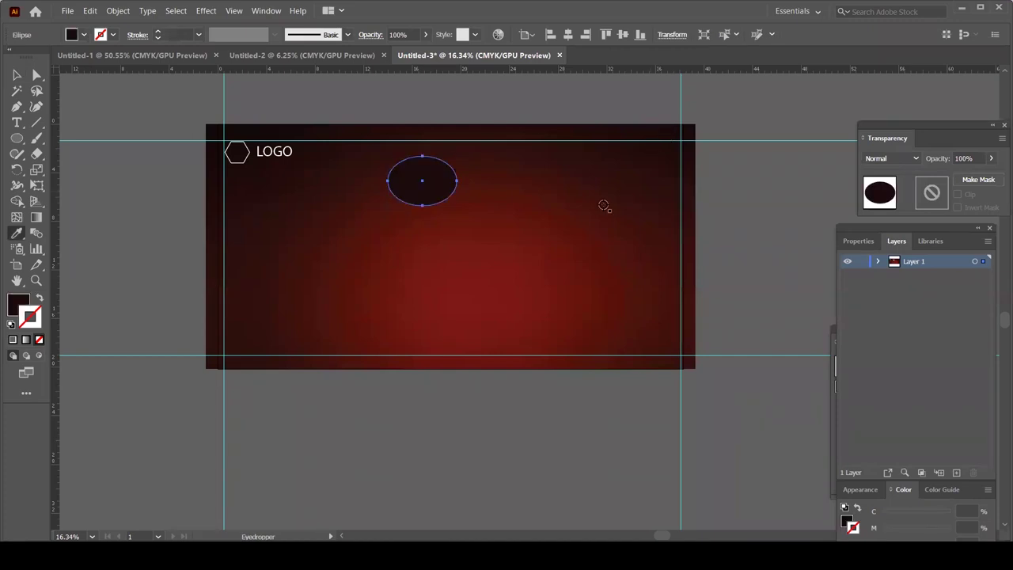
key(v)
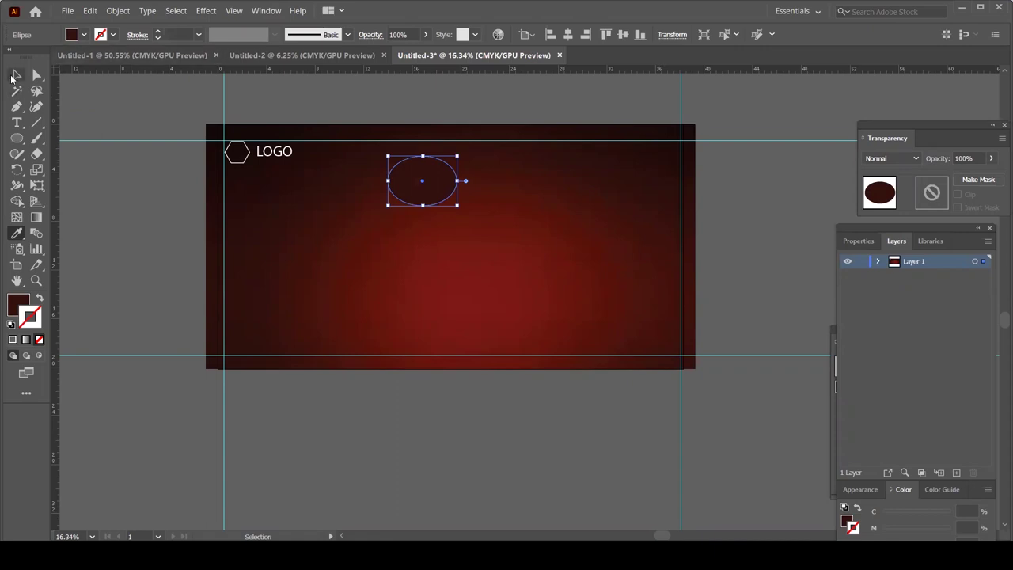
click(14, 77)
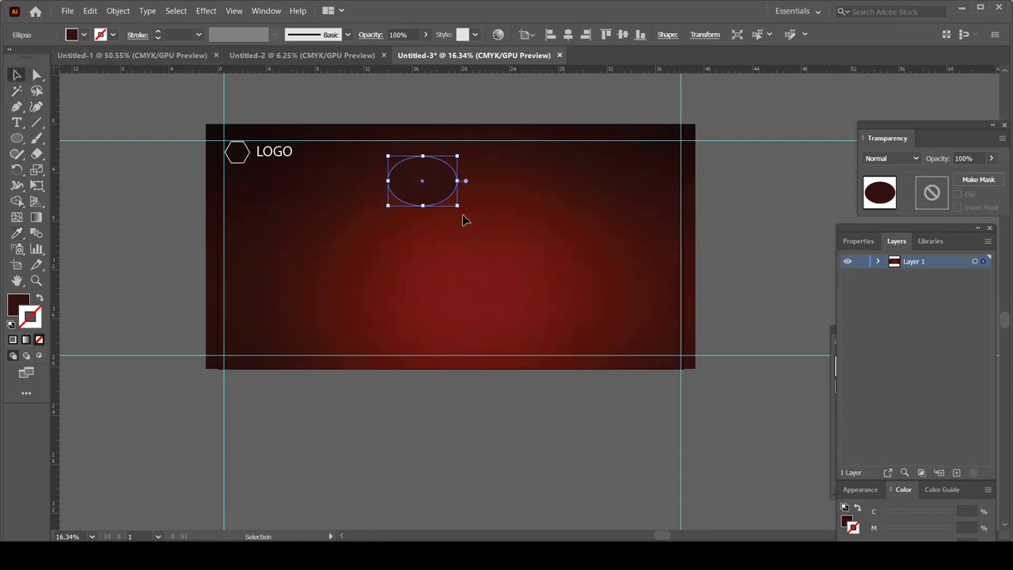
Give the ellipse a white outline 10 pt thick.
click(113, 37)
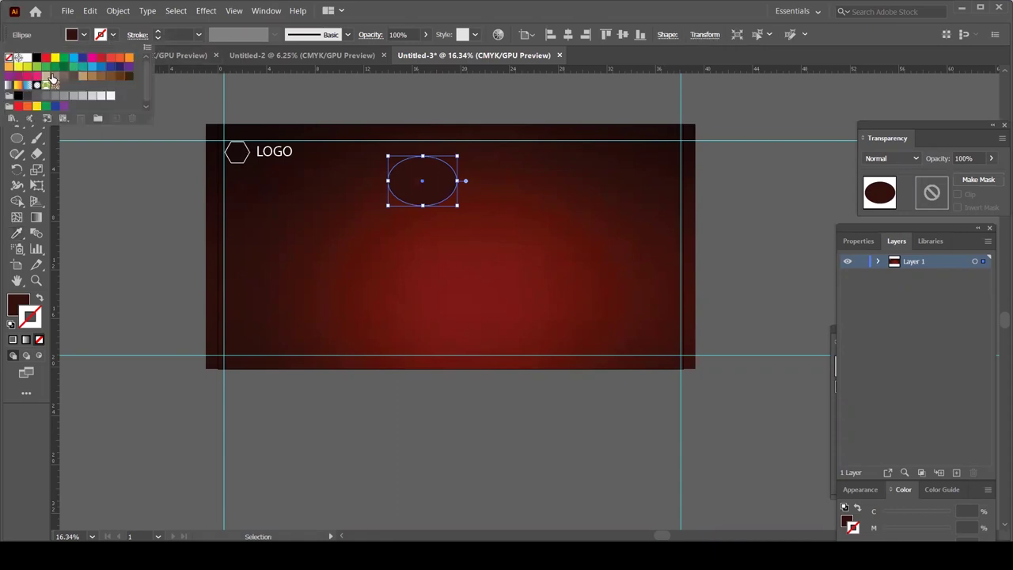
click(28, 57)
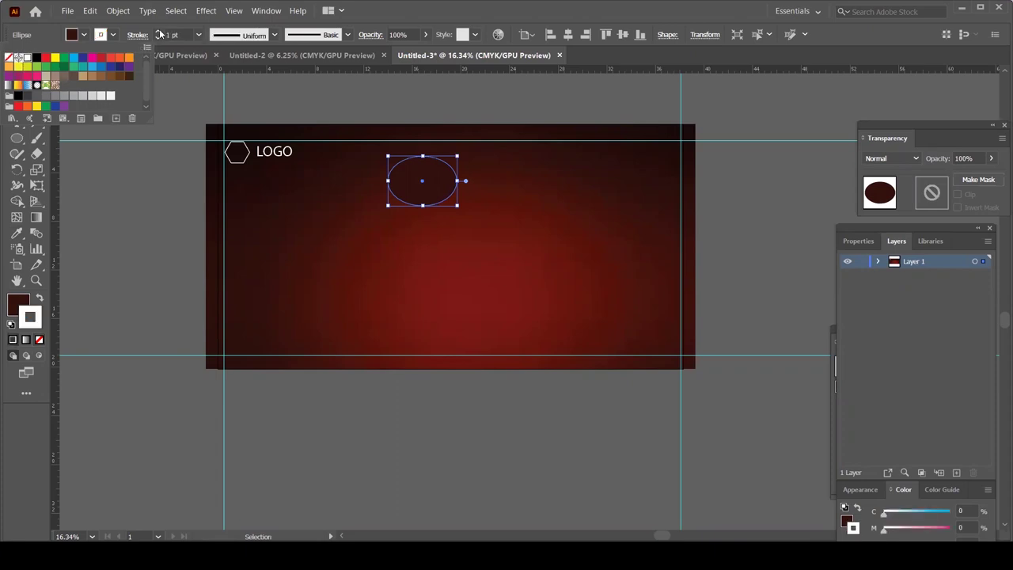
click(172, 35)
text(10)
key(Return)
click(453, 208)
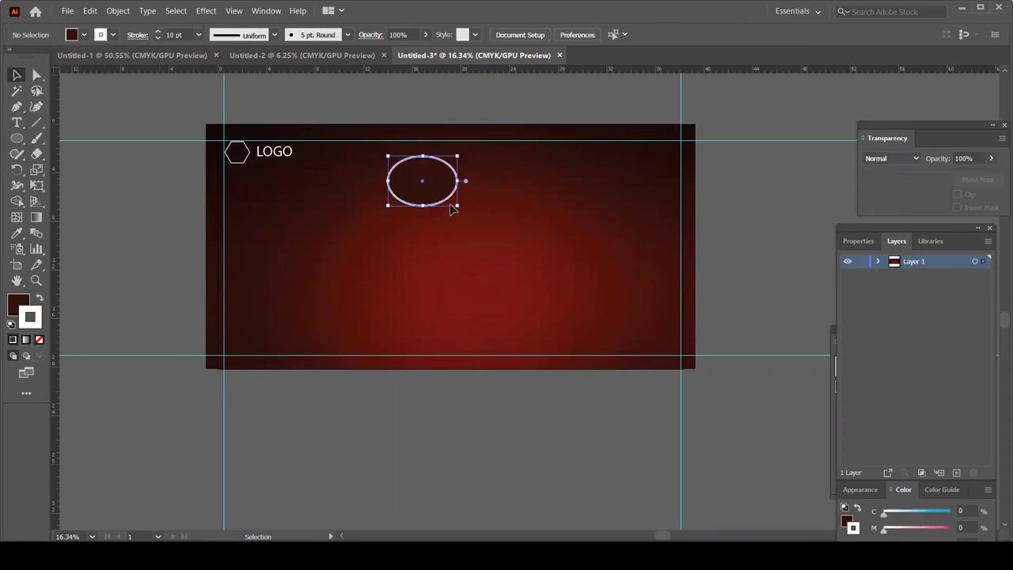
Enlarge the ellipse and put a copy of LOGO inside, retyped as '50% OFF'.
drag(460, 212, 472, 203)
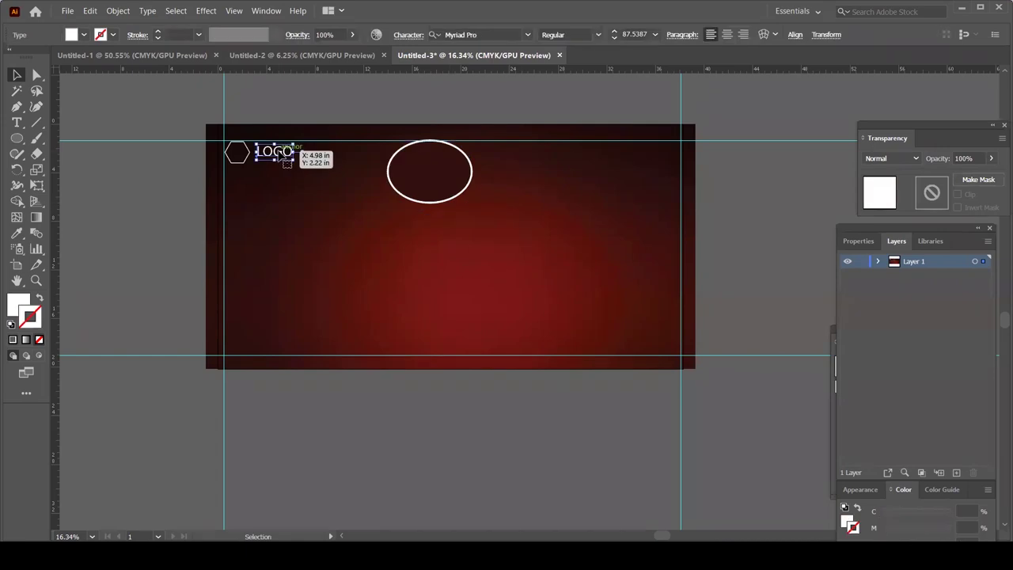
alt+drag(273, 152, 431, 170)
double_click(432, 170)
double_click(434, 168)
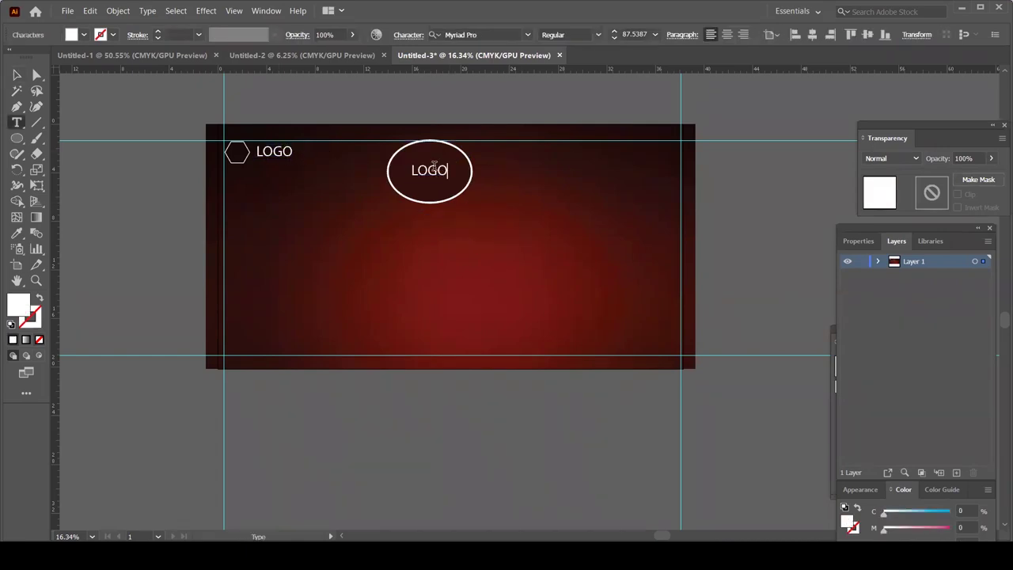
key(BackSpace)
key(BackSpace)
key(BackSpace)
text(50% )
text(OFF)
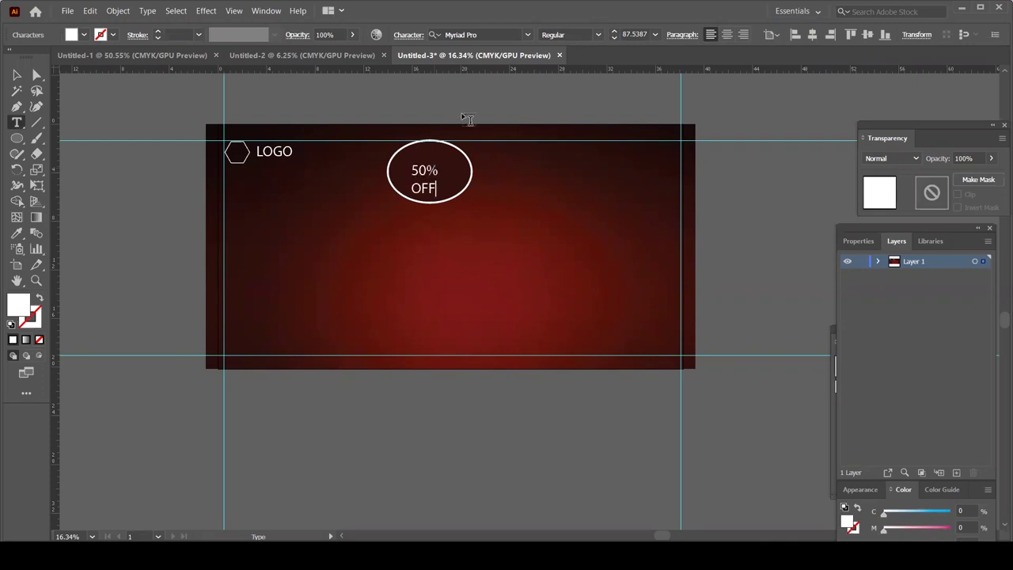
click(14, 75)
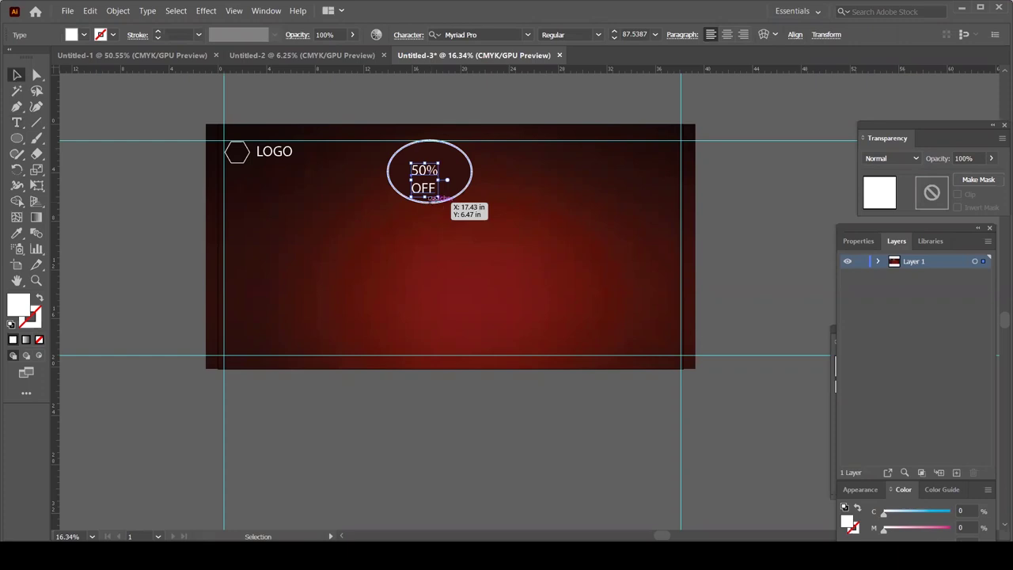
Enlarge the 50% OFF text, tighten its leading, and vertically centre it in the ellipse.
mouse_move(436, 196)
mouse_down()
mouse_move(455, 207)
mouse_move(432, 172)
mouse_up()
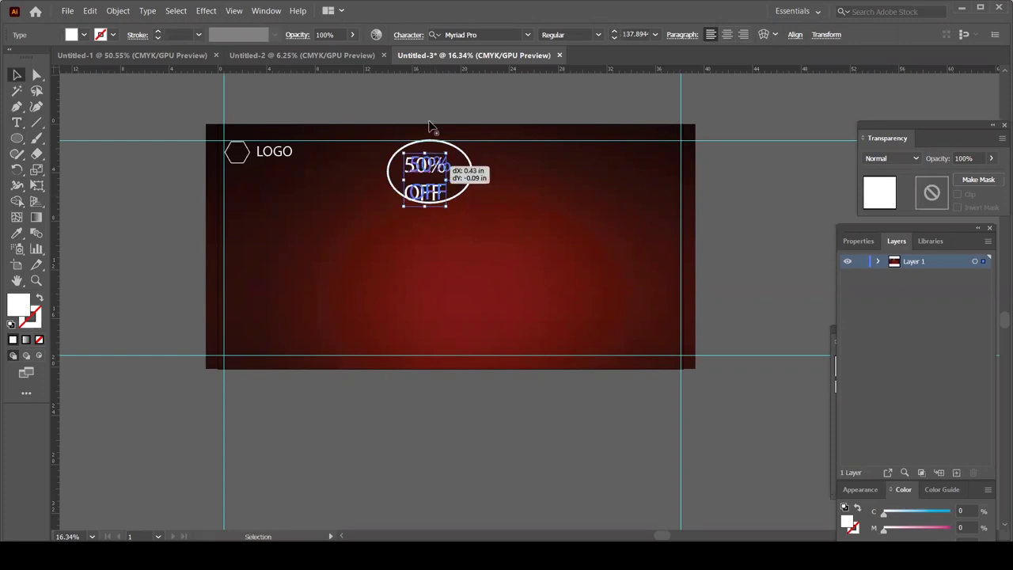
click(409, 34)
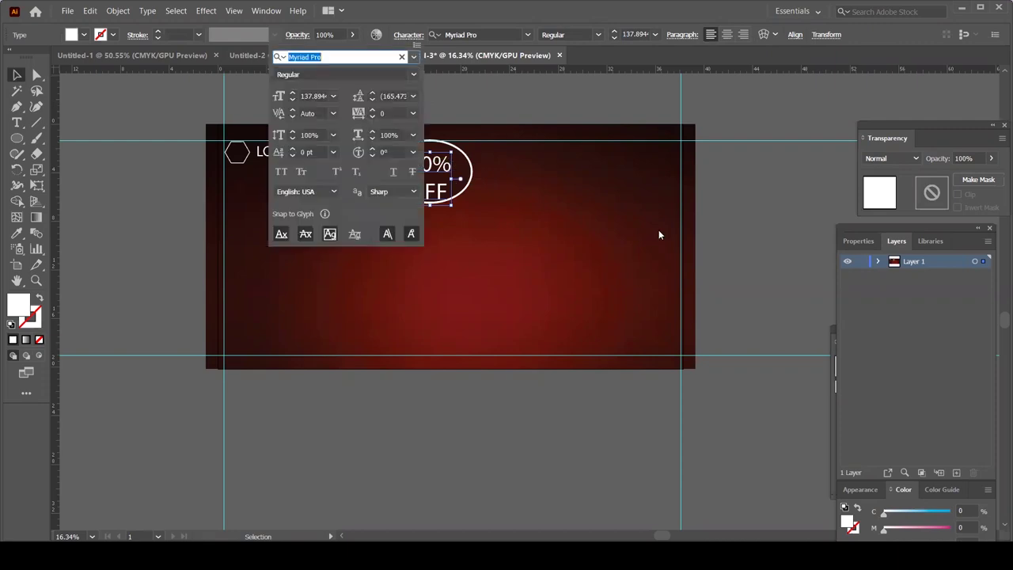
click(372, 100)
click(371, 100)
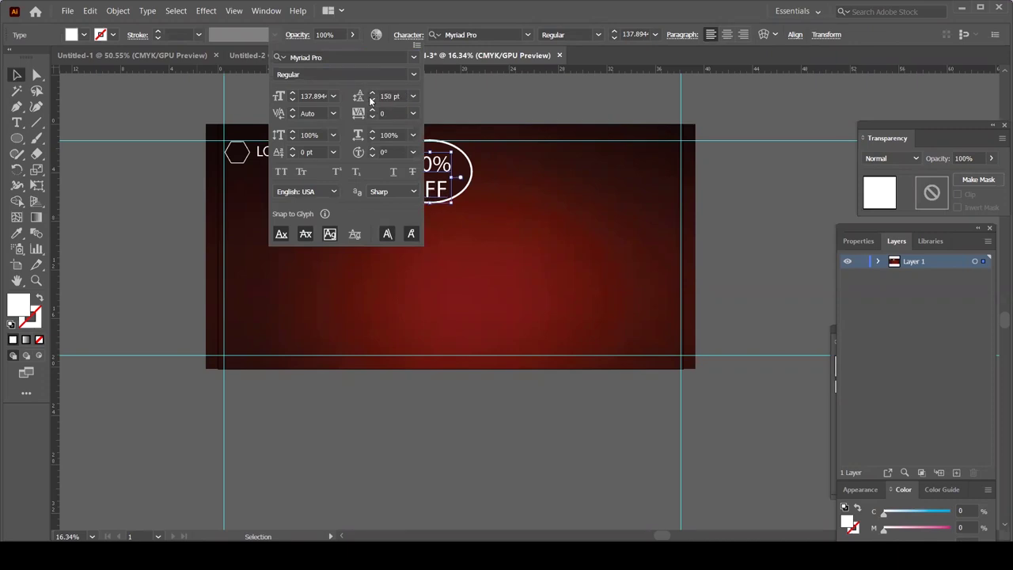
shift+click(467, 169)
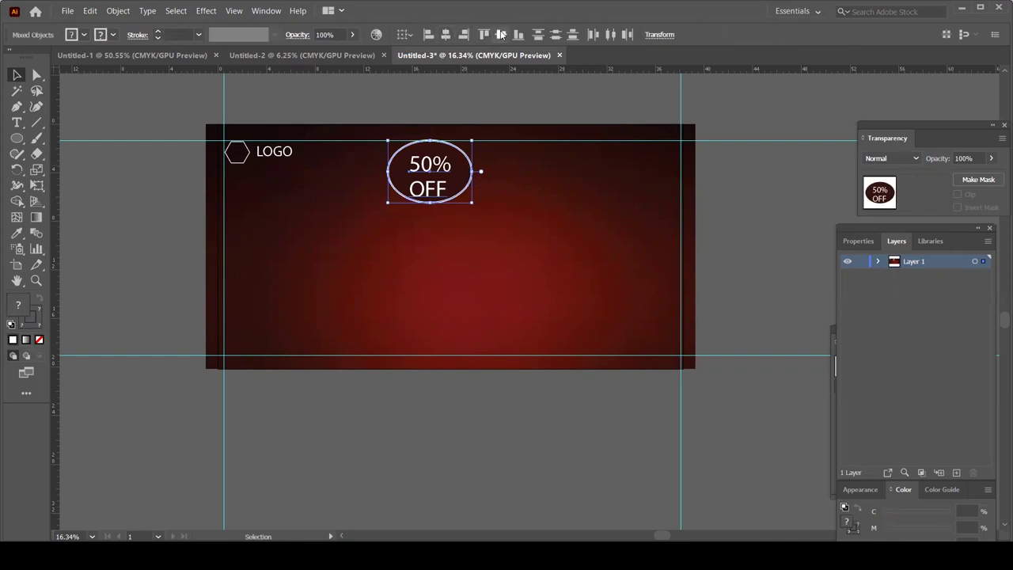
click(502, 35)
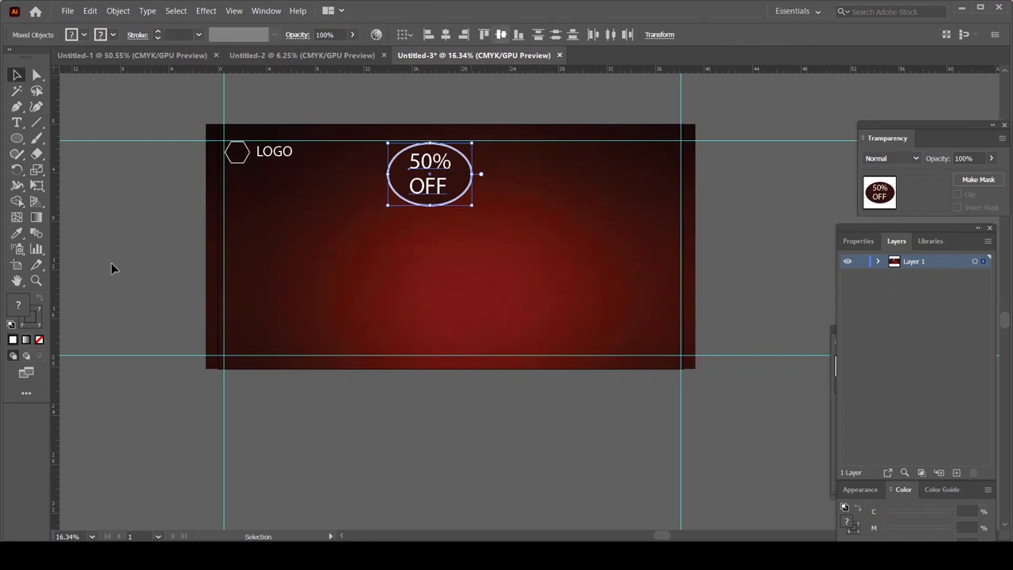
double_click(431, 170)
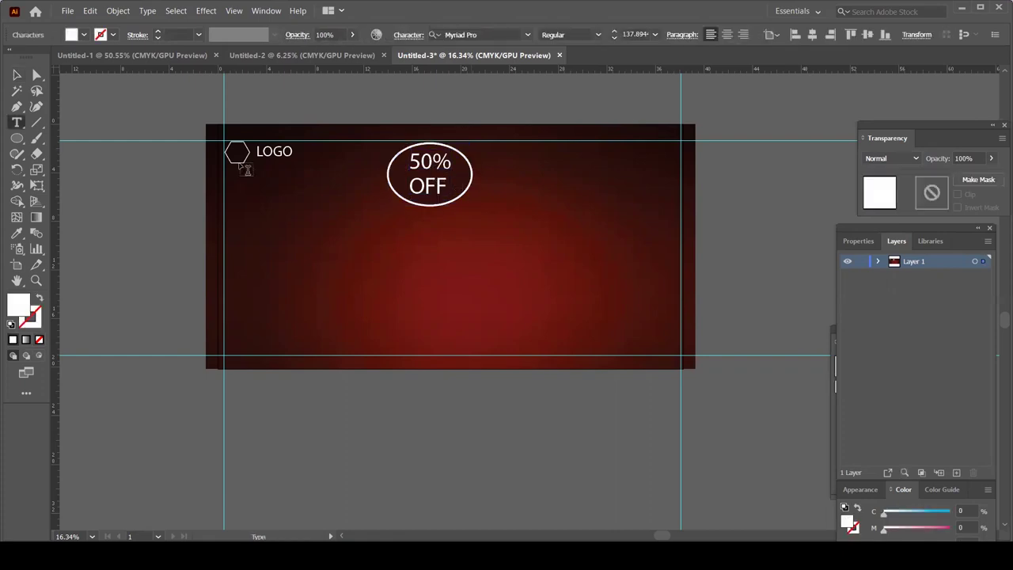
Apply a yellow swatch fill and the Metropolis Bold font to the 50% OFF text.
click(17, 75)
click(83, 35)
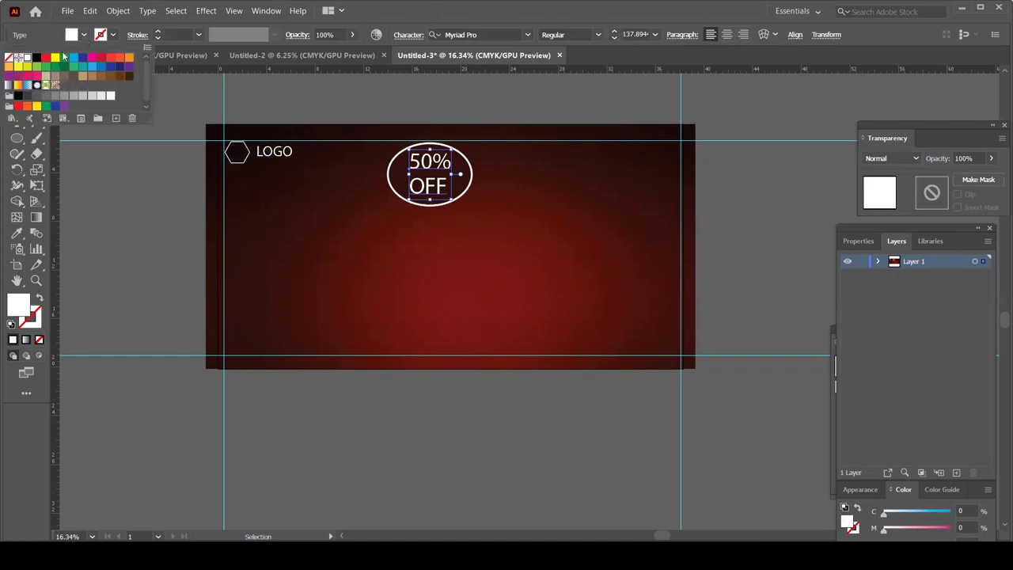
click(57, 62)
click(135, 220)
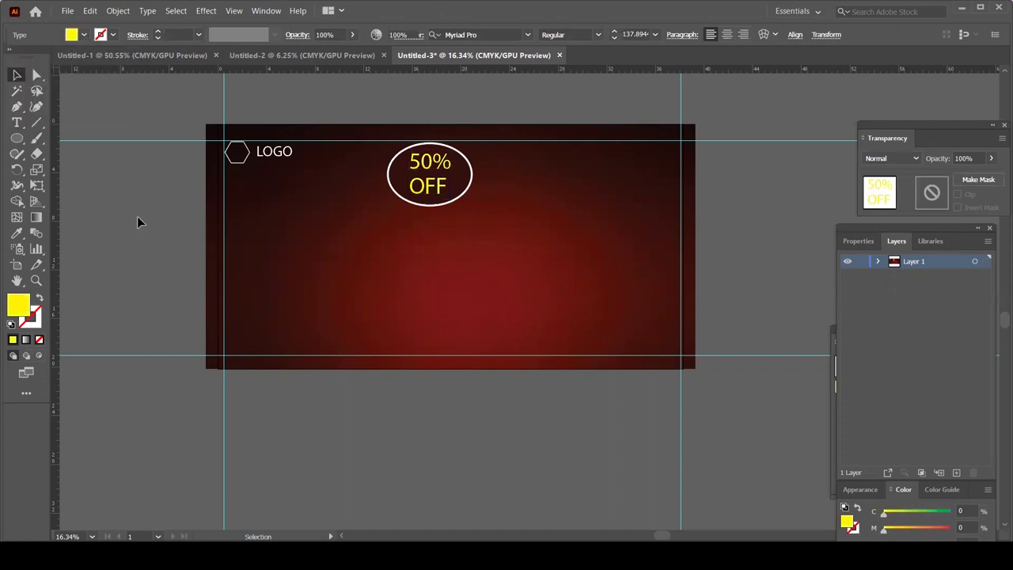
click(434, 187)
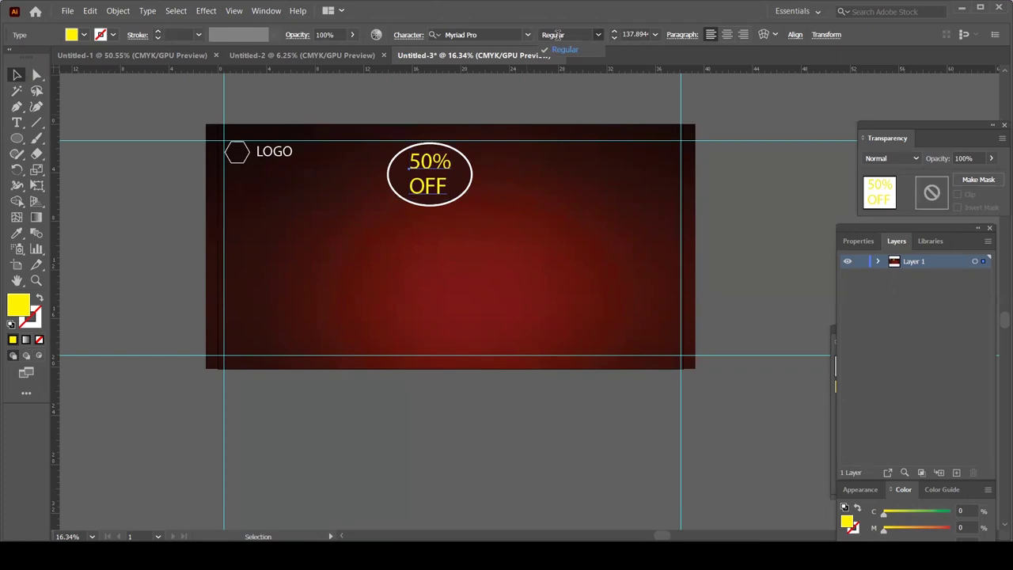
click(526, 35)
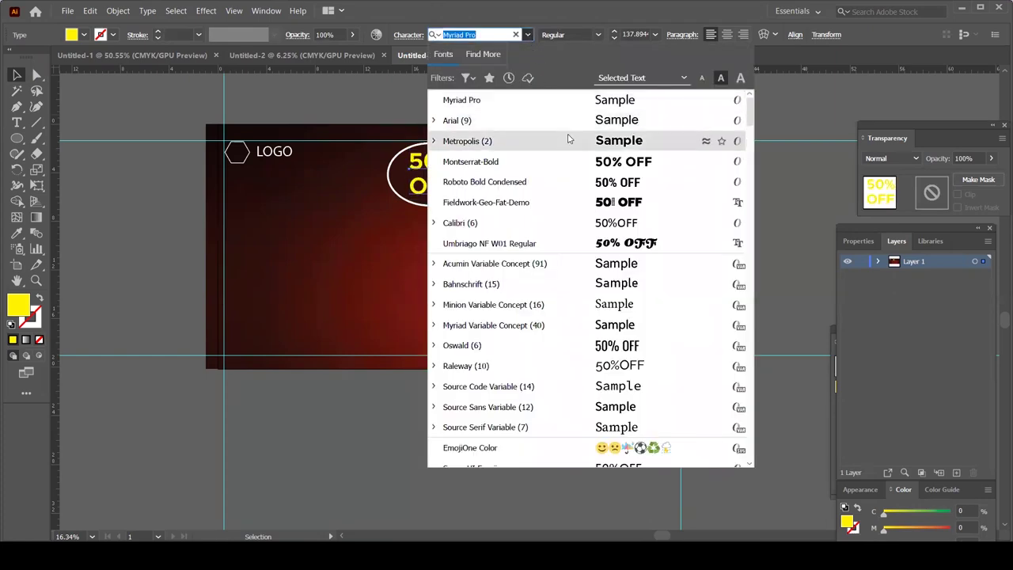
click(567, 141)
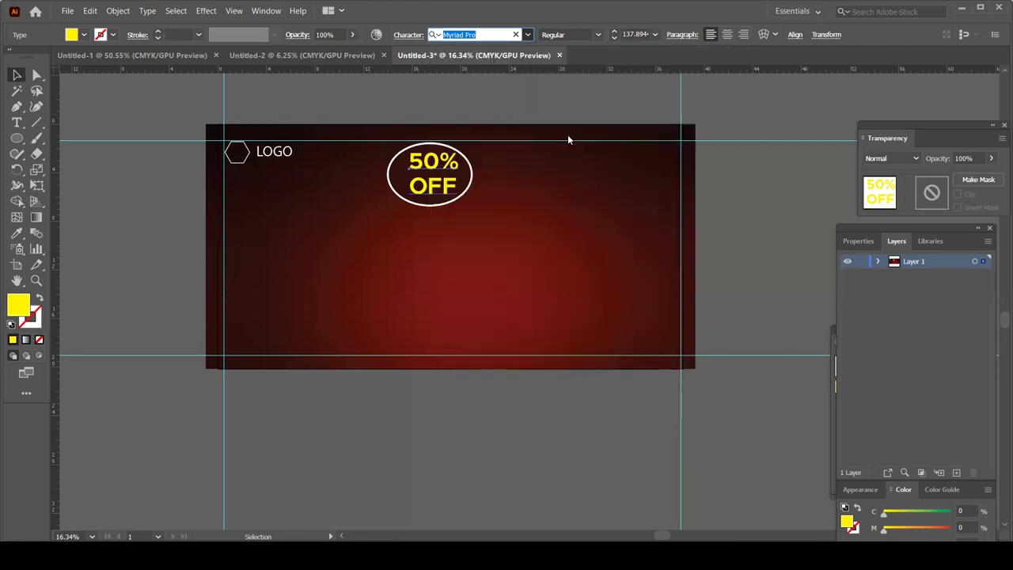
Place the pngwing.com (50) food photo from Downloads, then shift it lower-left and enlarge it.
key(ctrl+shift+a)
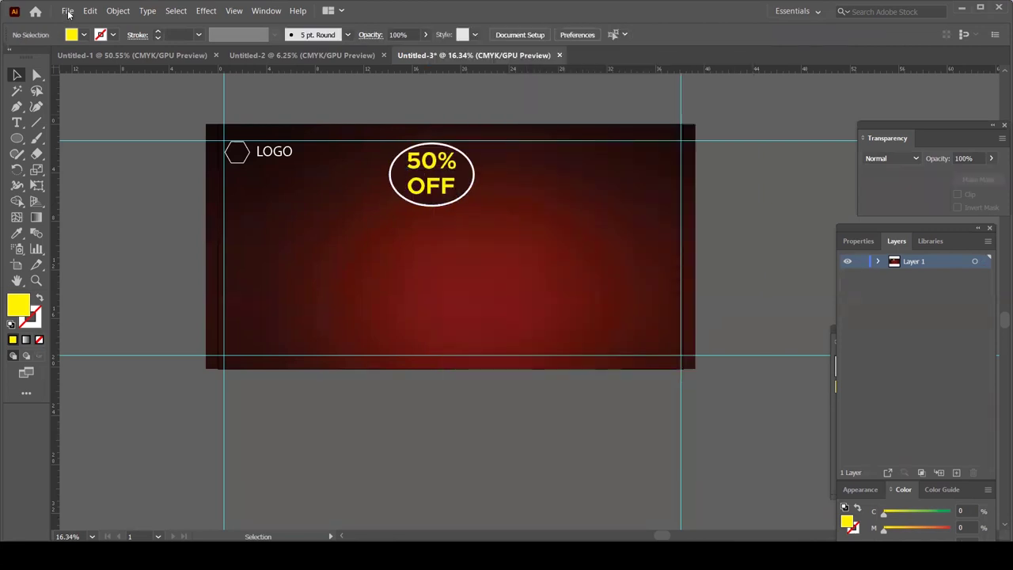
key(alt+f)
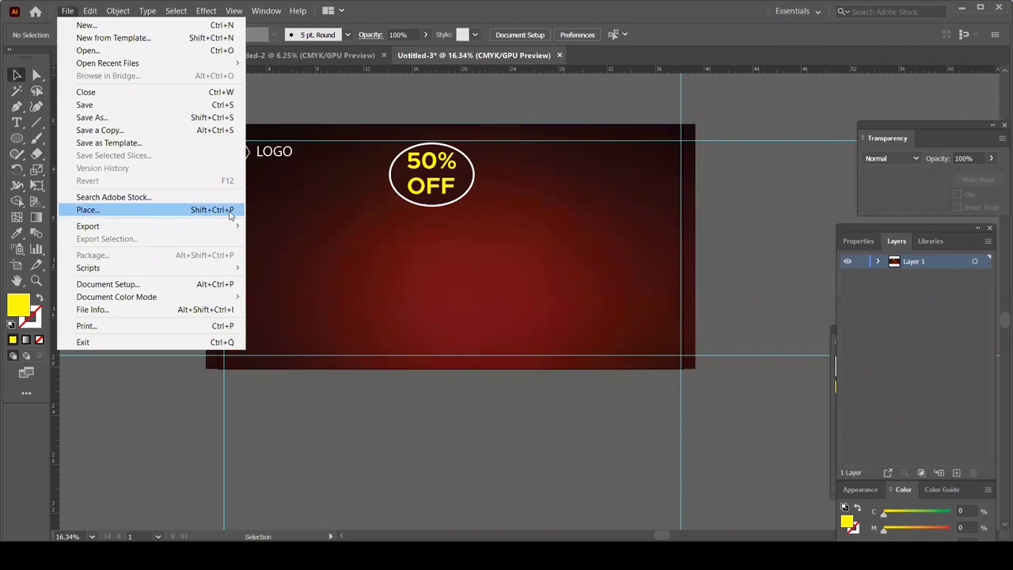
click(231, 210)
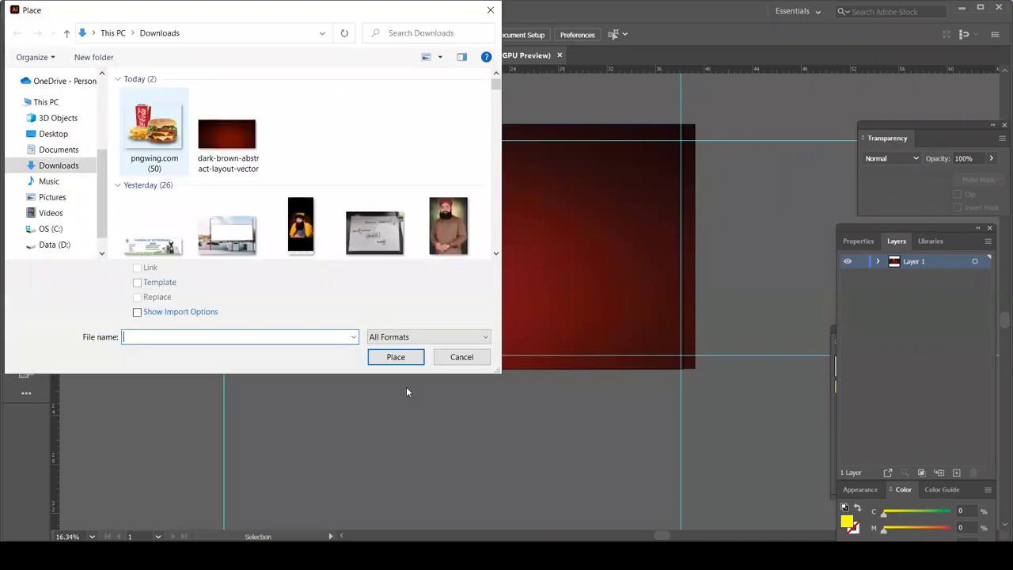
double_click(155, 127)
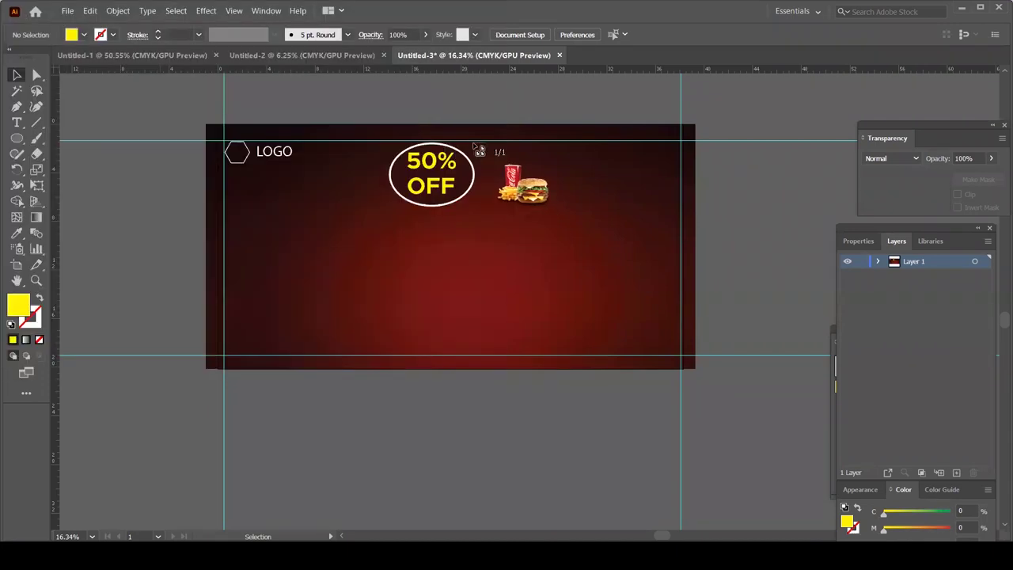
drag(474, 143, 702, 319)
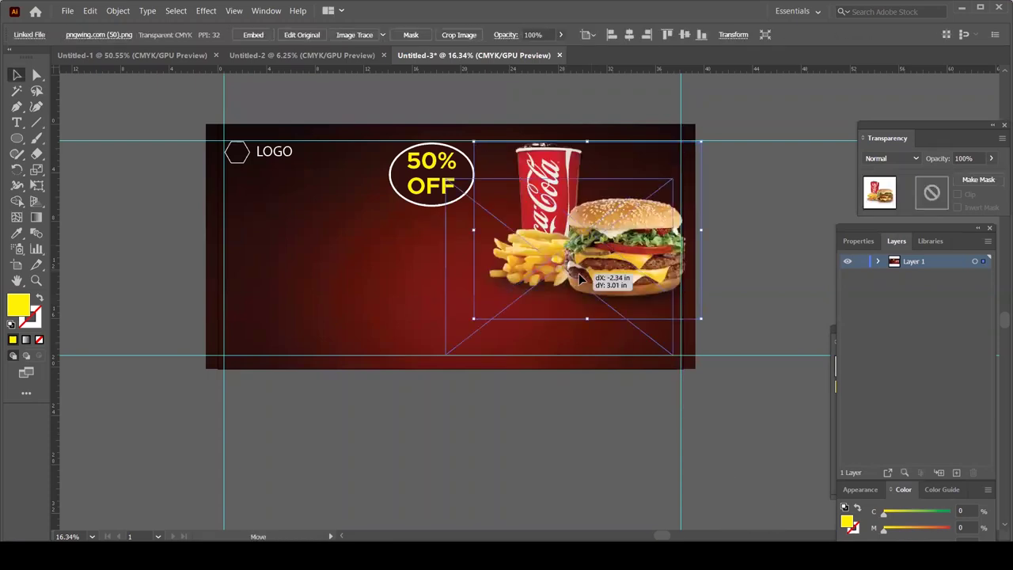
drag(580, 279, 587, 282)
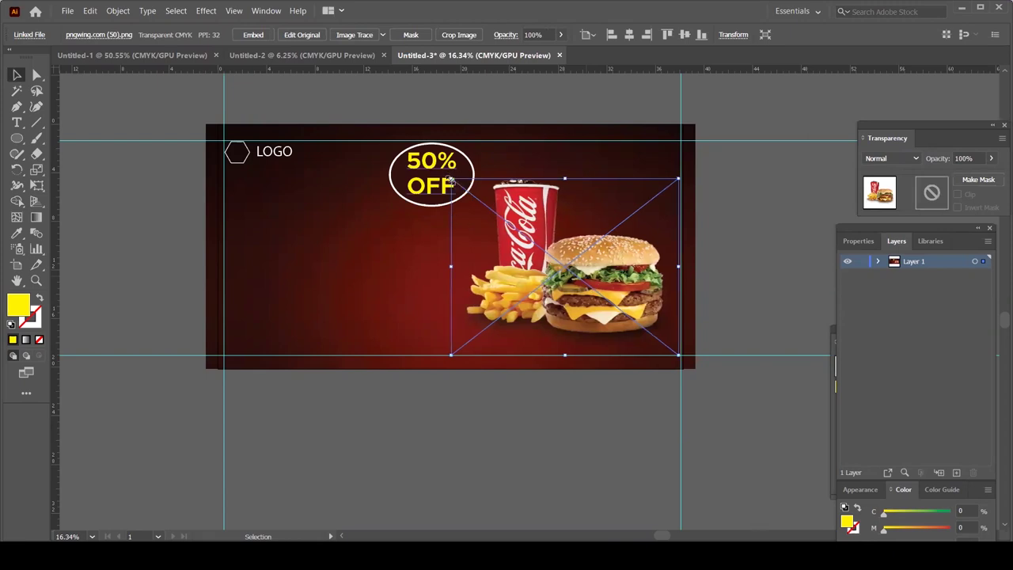
drag(450, 179, 439, 169)
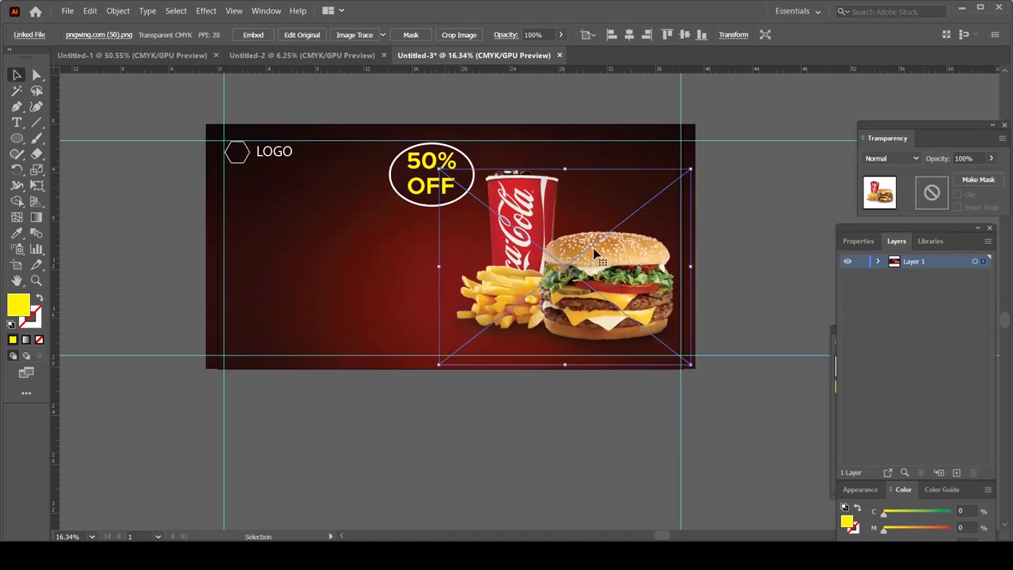
Nudge the food photo right and up with Shift-arrow keys and a short drag.
drag(613, 281, 688, 323)
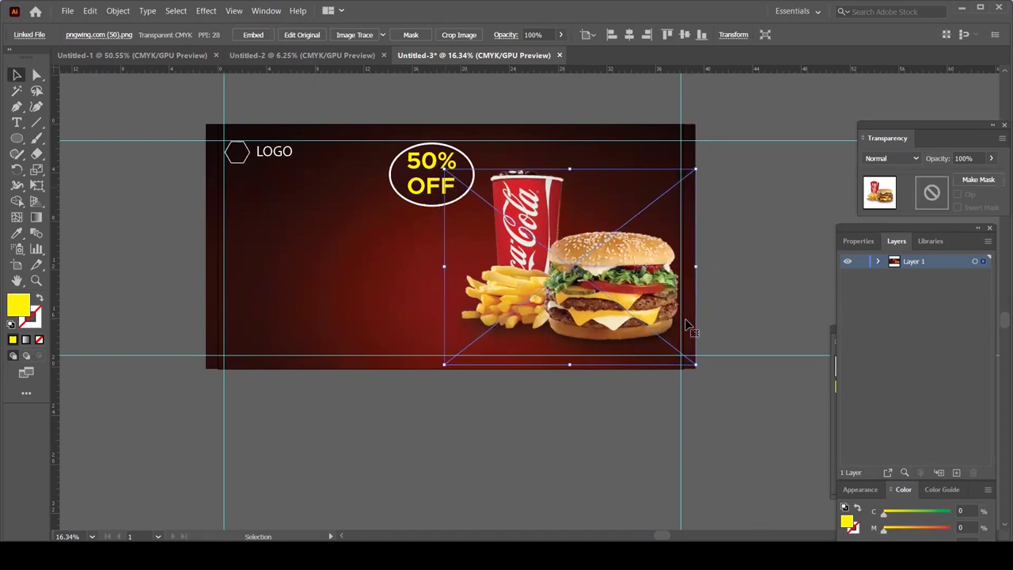
key(shift+Right)
key(shift+Right)
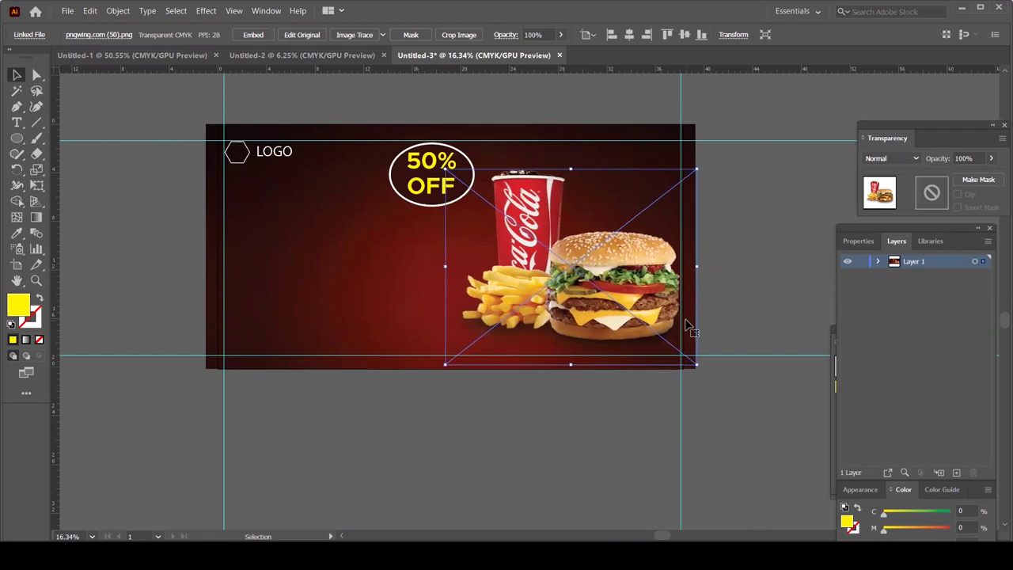
key(shift+Up)
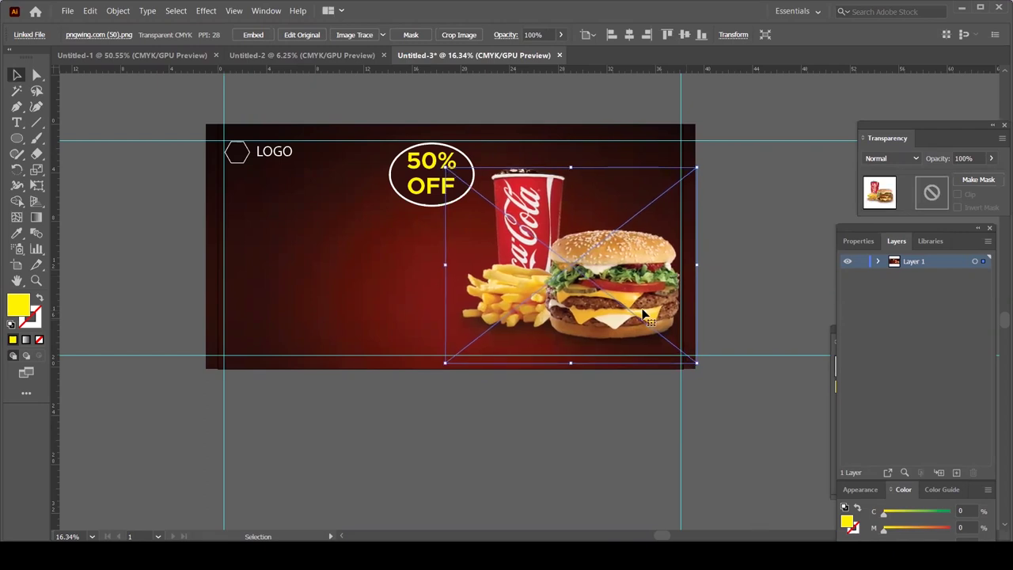
drag(640, 309, 634, 267)
Type the word 'Delicious' on the billboard's left side, left of the cola.
key(t)
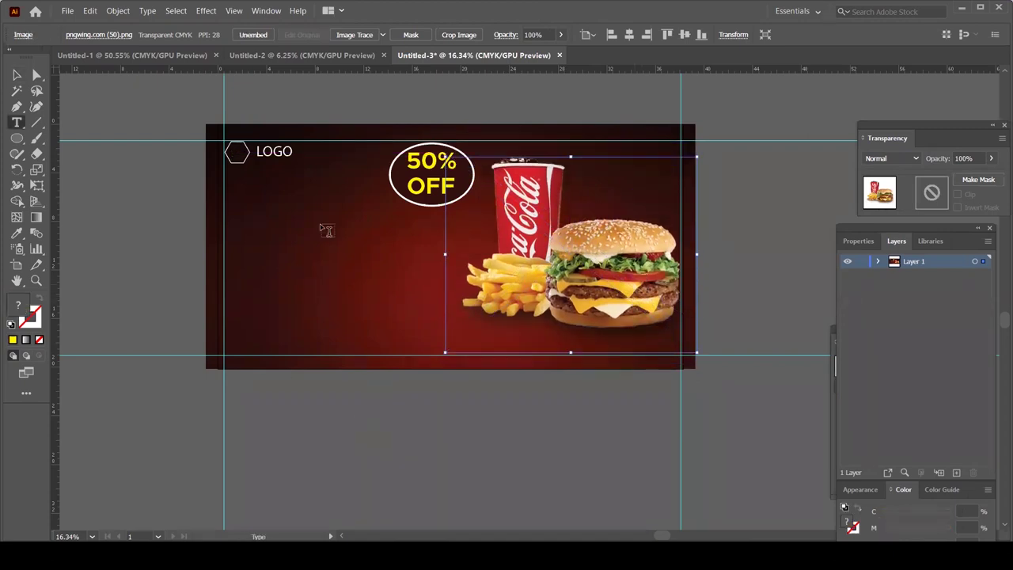
click(322, 233)
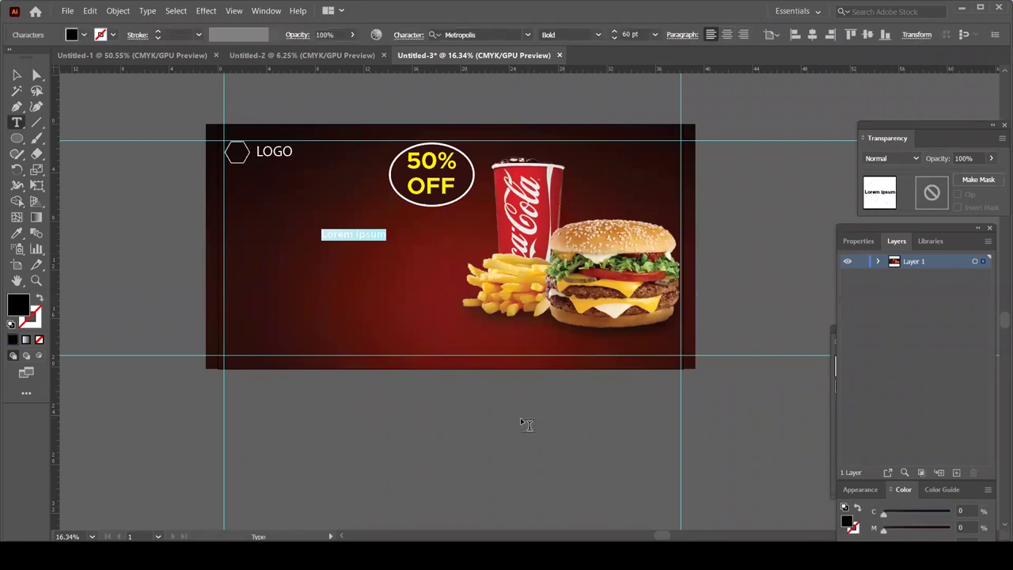
text(Deli)
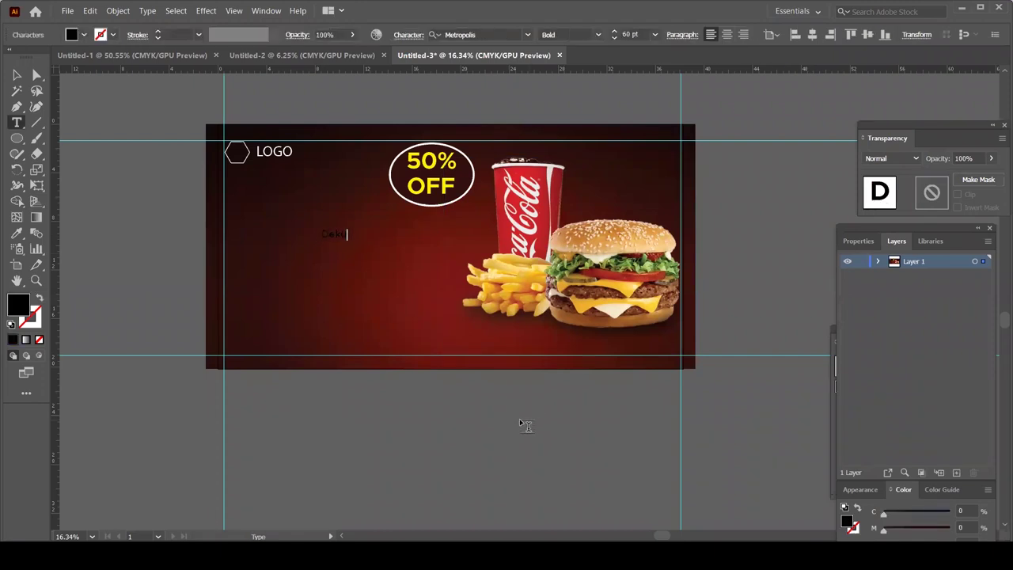
key(BackSpace)
key(BackSpace)
text(l)
text(icious)
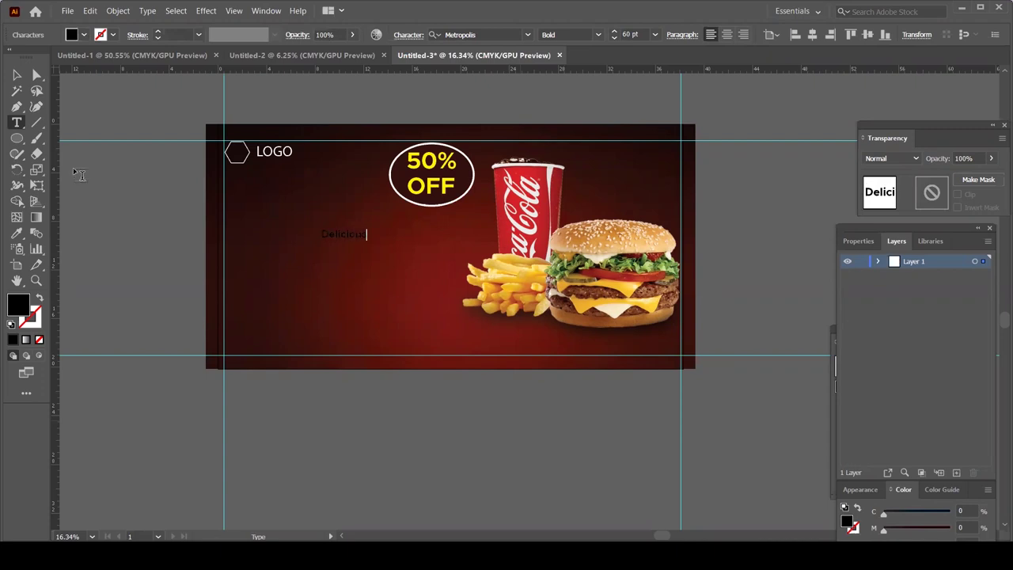
click(16, 74)
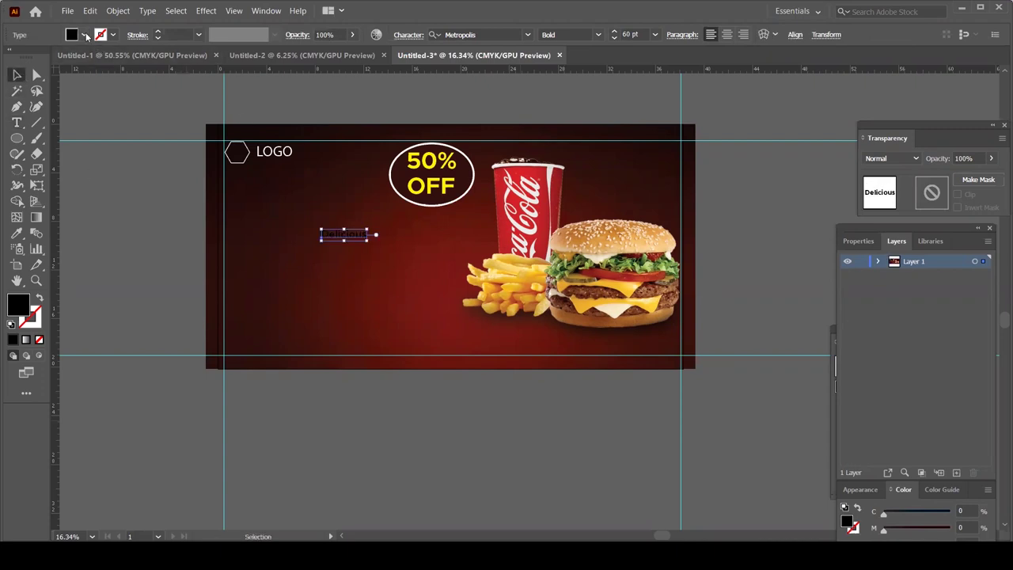
Fill the Delicious text white and scale it up.
click(83, 34)
click(27, 58)
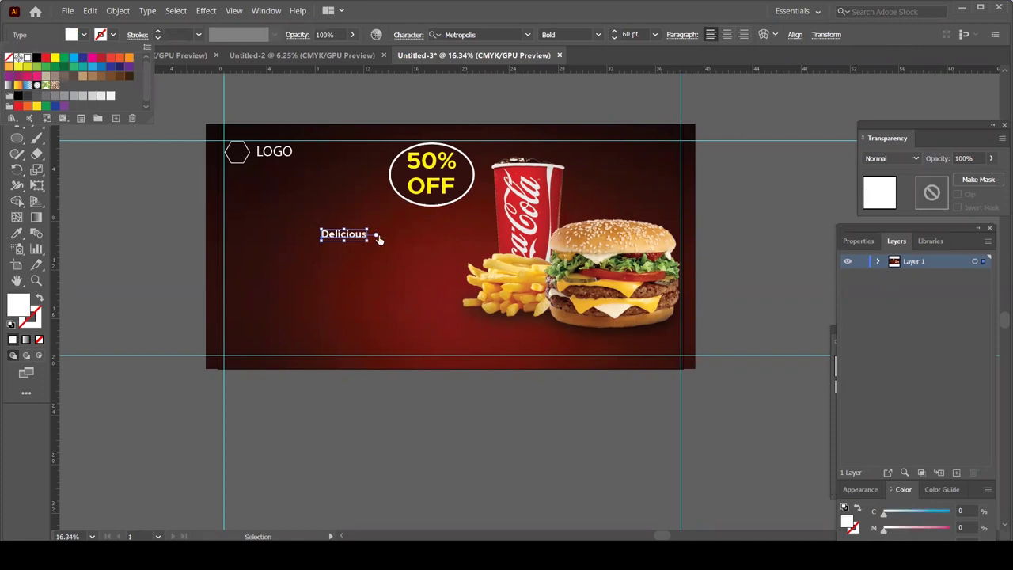
click(398, 268)
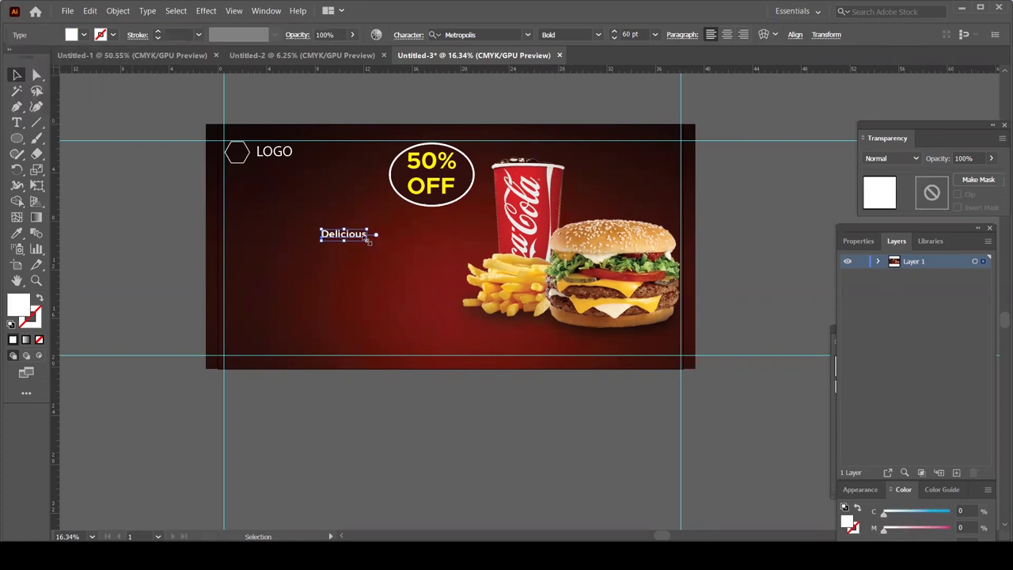
drag(366, 239, 390, 246)
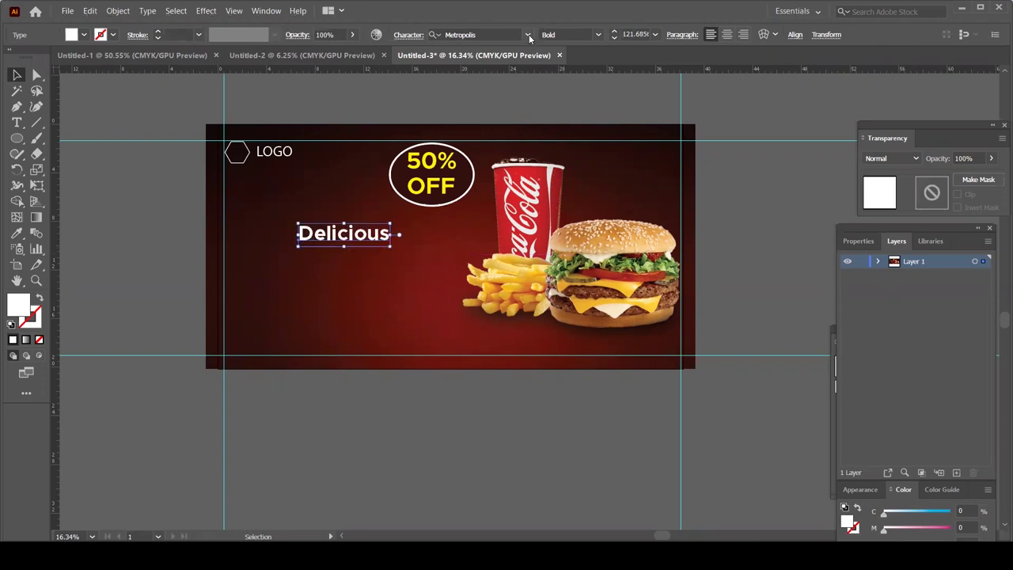
Change the Delicious font to Beauty Mountains Personal Use.
click(529, 36)
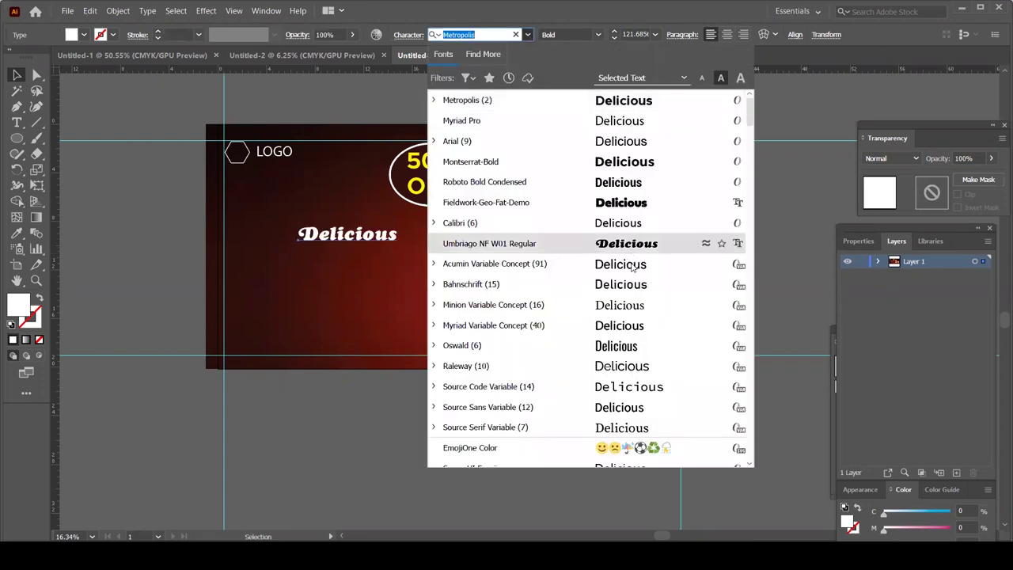
scroll(632, 269, down, 2)
scroll(631, 269, up, 2)
scroll(633, 250, down, 3)
scroll(633, 249, down, 2)
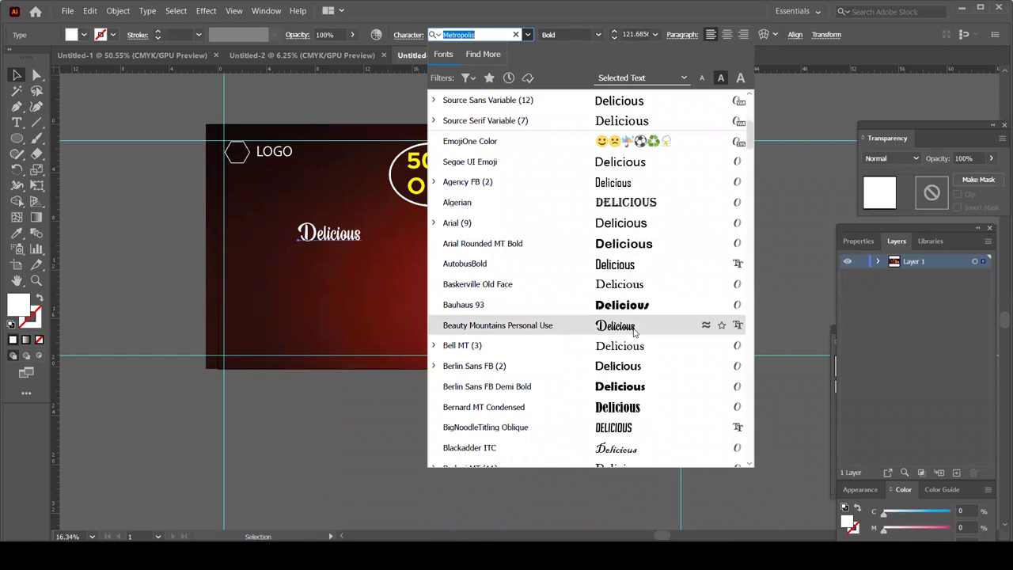
click(633, 333)
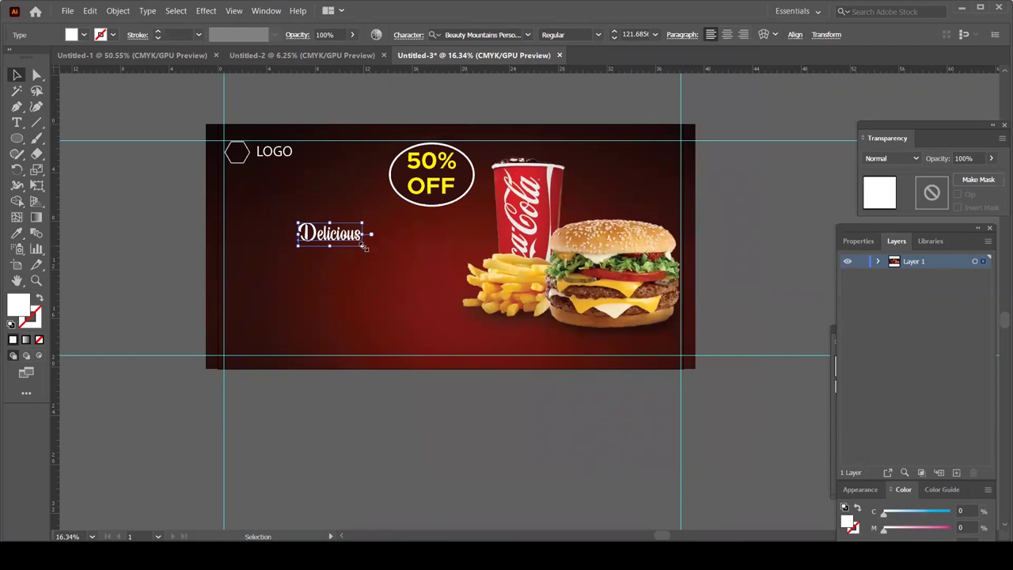
Enlarge Delicious further, hide edges, and select the 50% OFF text.
mouse_move(364, 248)
mouse_down()
mouse_move(378, 264)
mouse_move(299, 230)
mouse_move(329, 239)
mouse_up()
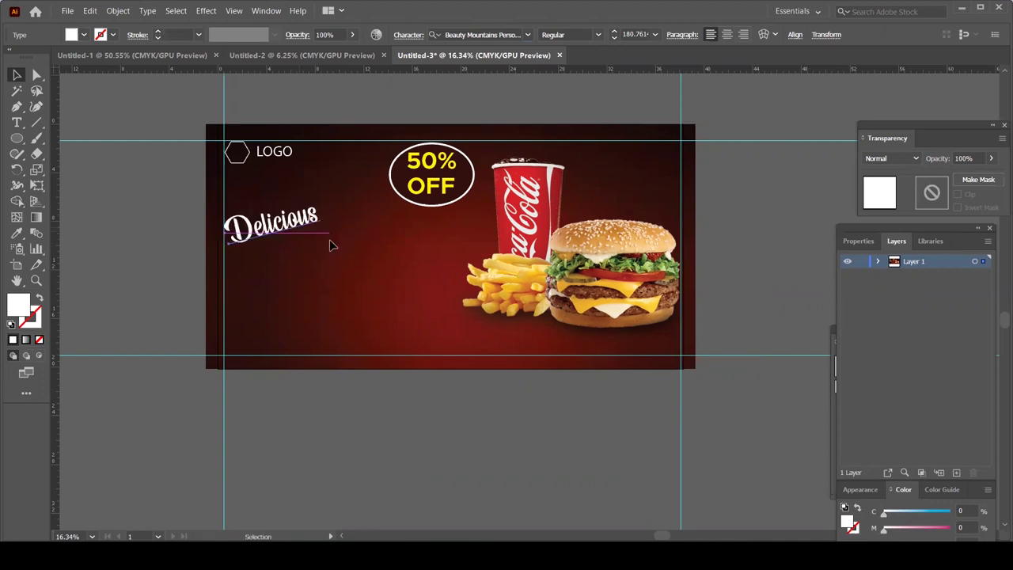
key(ctrl+h)
key(ctrl+h)
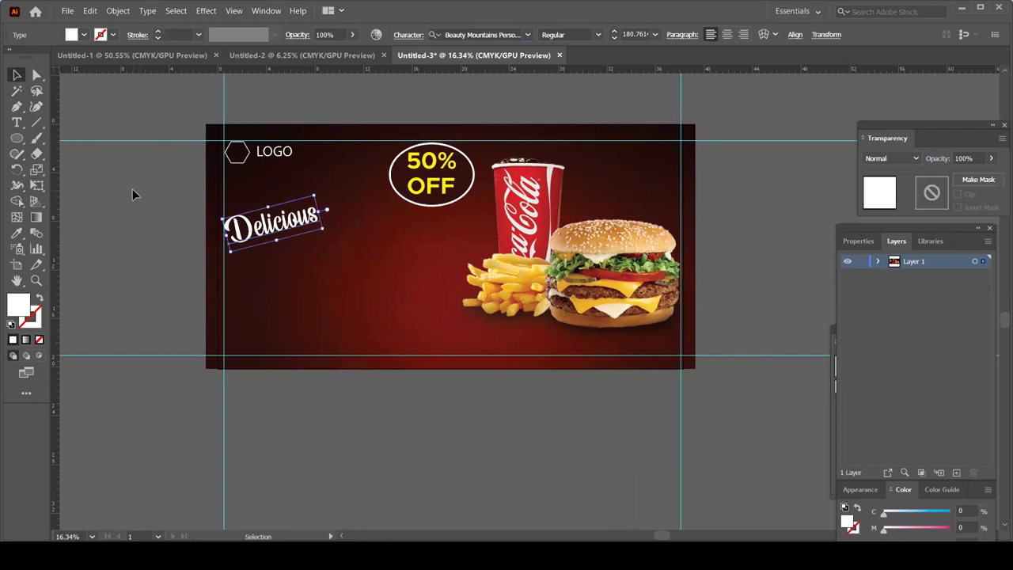
click(132, 188)
click(434, 168)
Duplicate the 50% OFF text below Delicious and retype it as 'BURGER'.
drag(434, 168, 308, 264)
key(t)
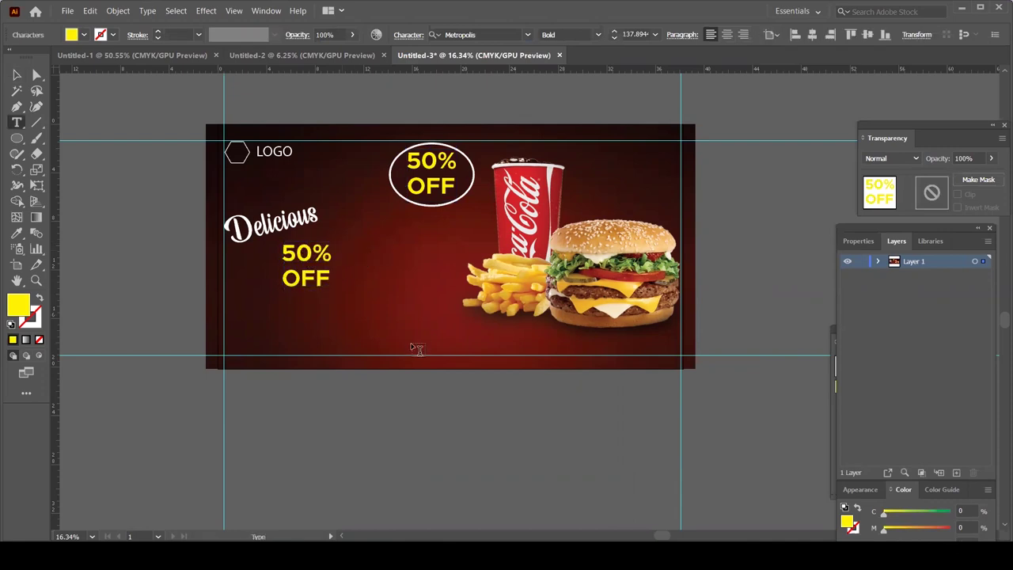
key(BackSpace)
key(BackSpace)
key(BackSpace)
key(BackSpace)
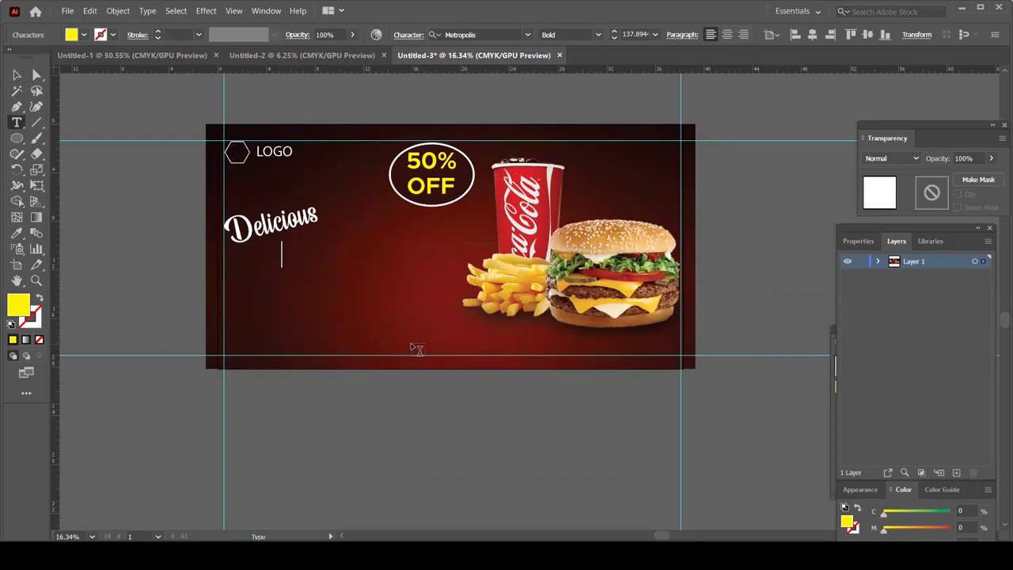
text(BURGER)
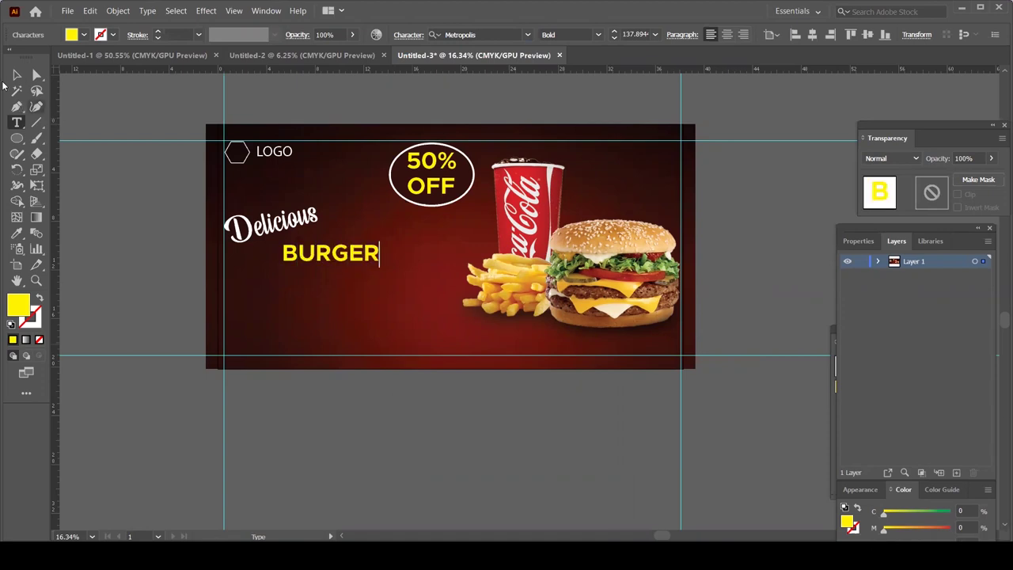
click(16, 74)
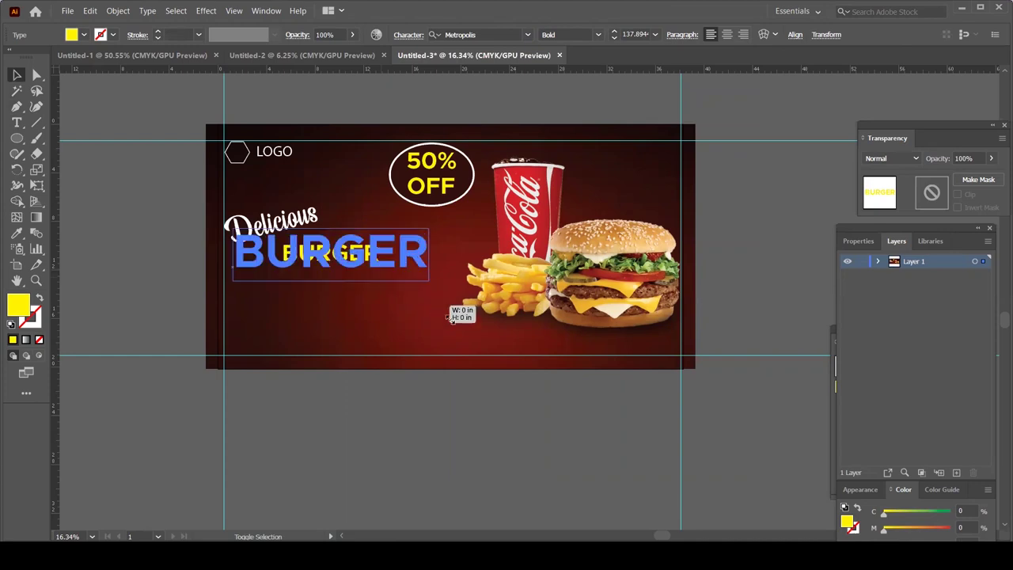
Scale the BURGER headline up and fit it beside the food photo.
drag(394, 283, 457, 290)
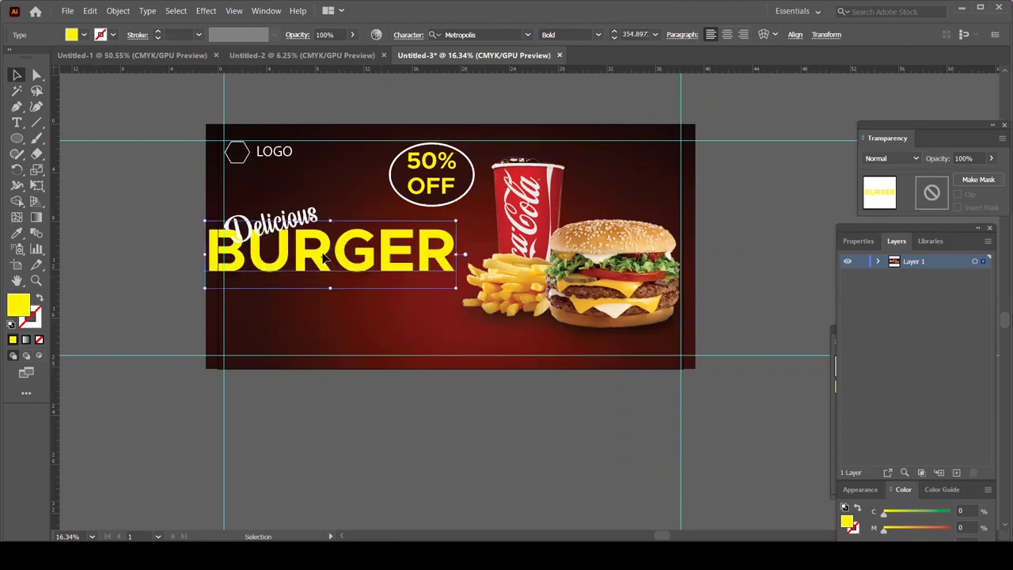
drag(324, 259, 333, 260)
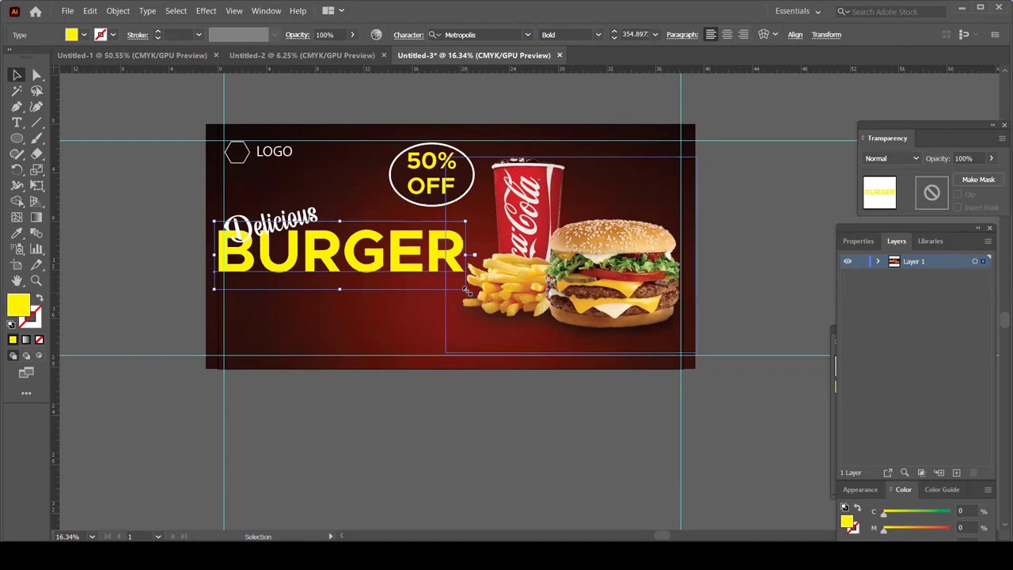
drag(467, 290, 457, 286)
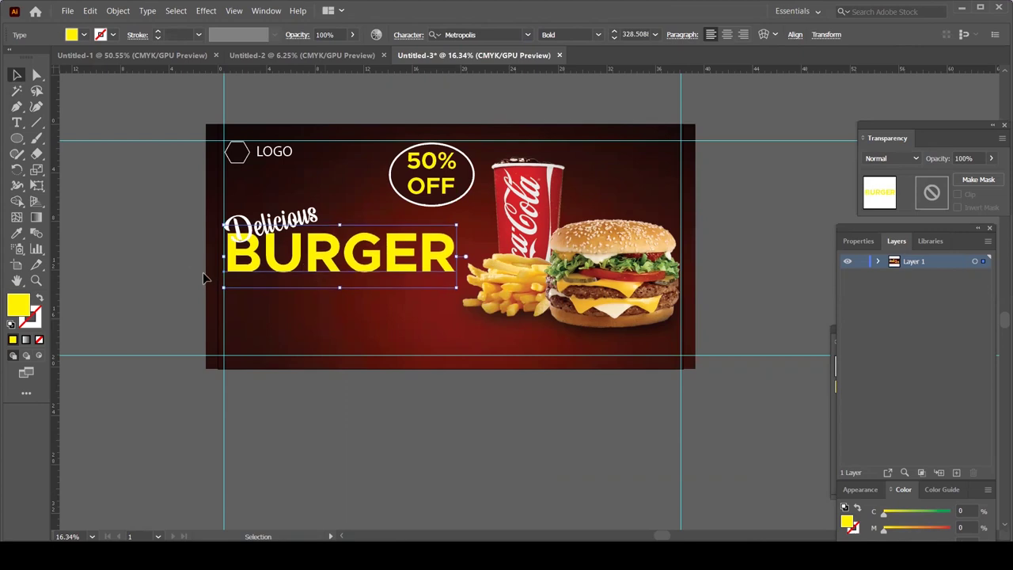
Send Delicious one level backward and drag it down to overlap the top of BURGER.
click(309, 218)
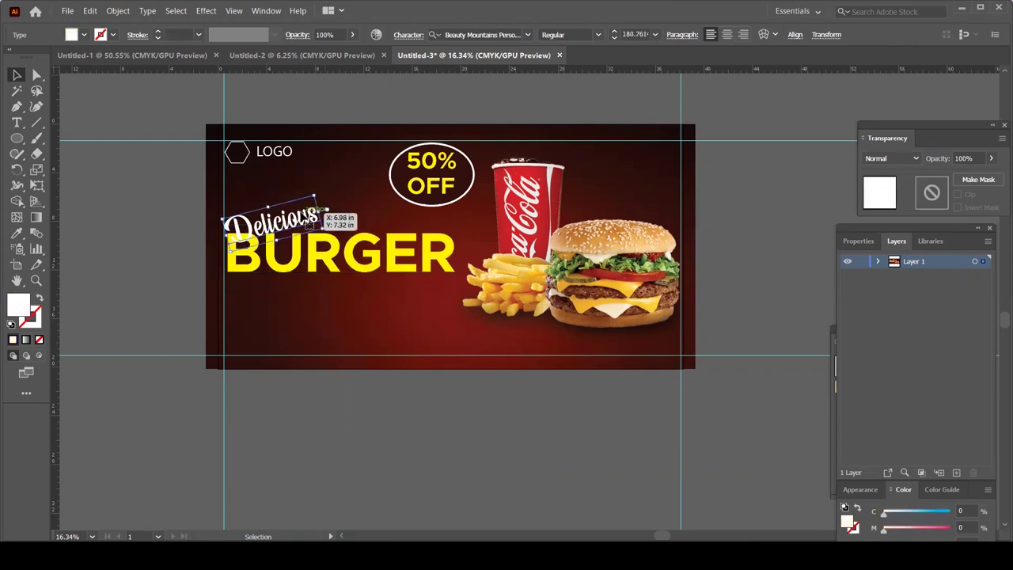
right_click(302, 212)
mouse_move(334, 424)
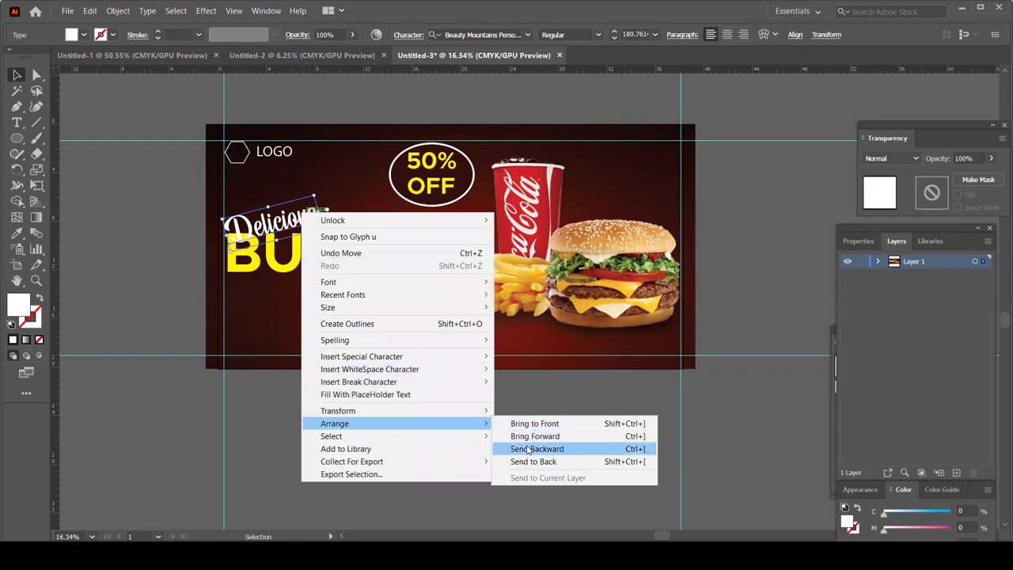
click(527, 448)
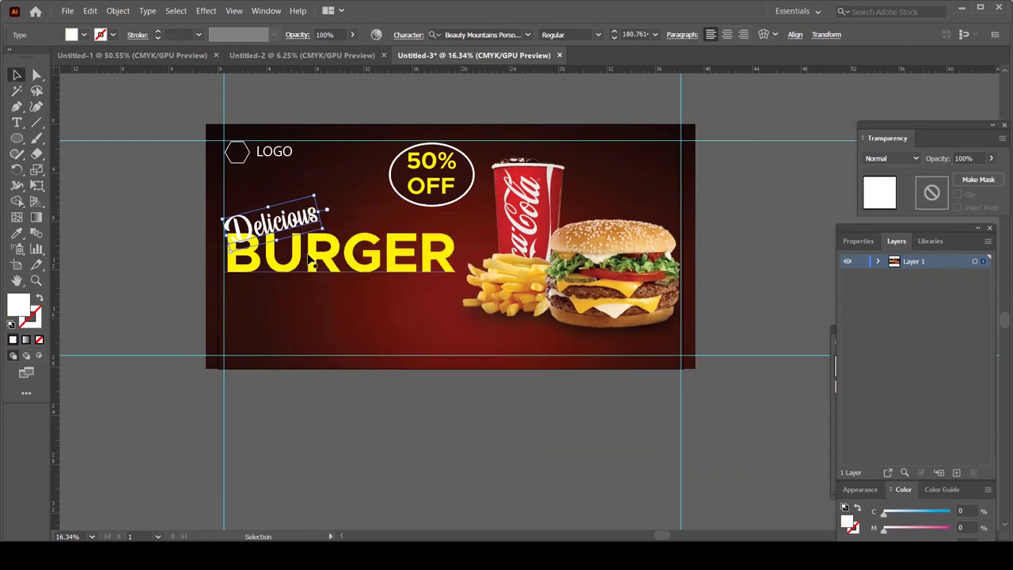
key(ctrl+shift+a)
drag(277, 231, 238, 286)
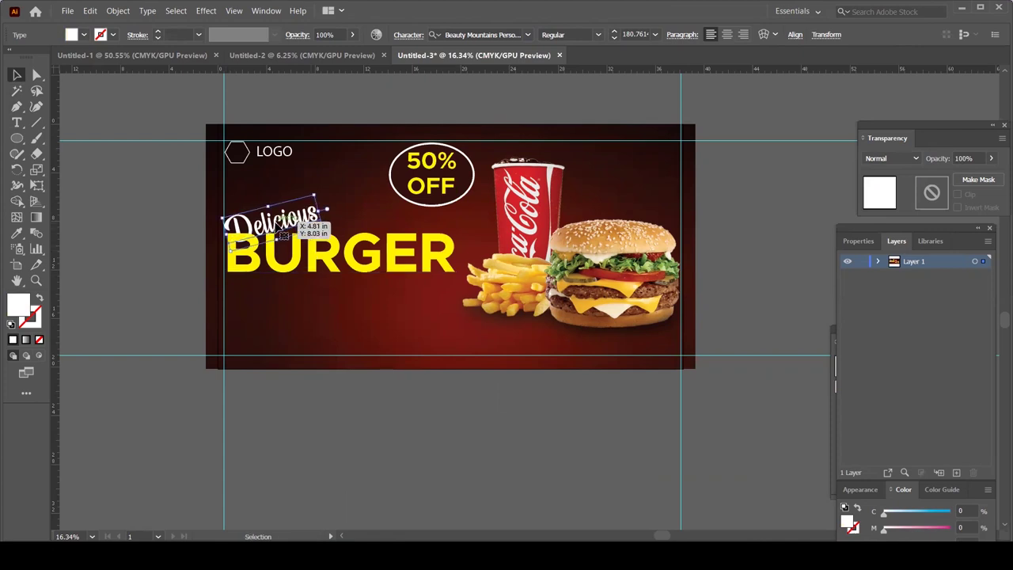
click(131, 239)
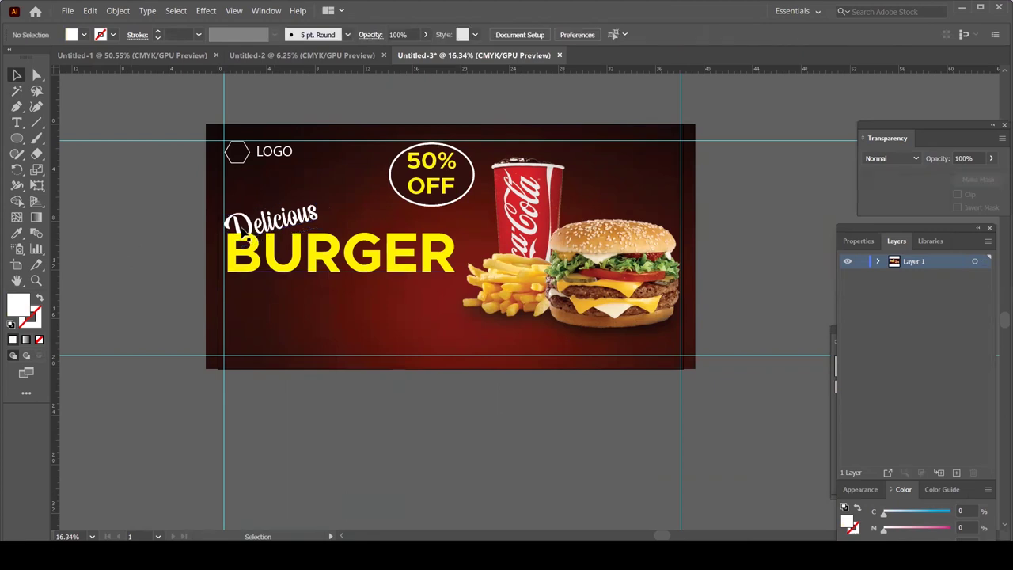
click(303, 217)
Duplicate Delicious below BURGER, retype it as 'This Weak Only', and shrink it into place.
drag(303, 217, 360, 336)
text(Delicious)
double_click(301, 318)
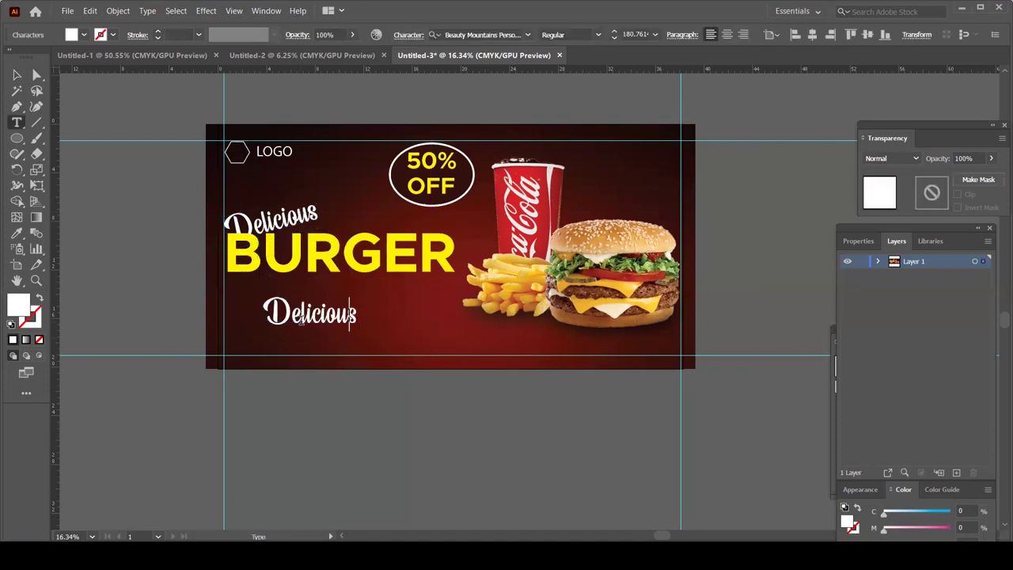
key(BackSpace)
key(BackSpace)
key(BackSpace)
key(BackSpace)
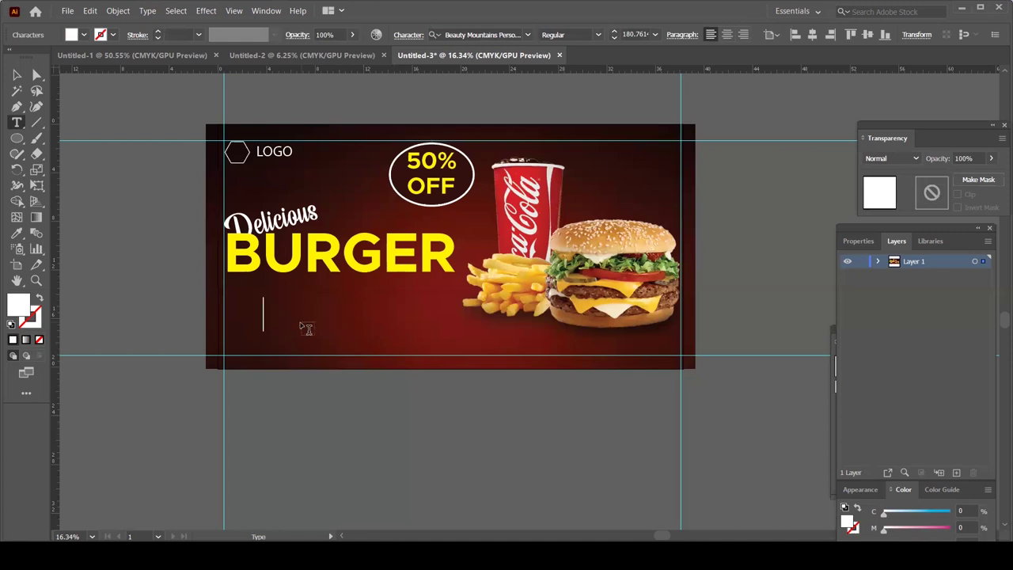
text(This Weak Only)
key(Escape)
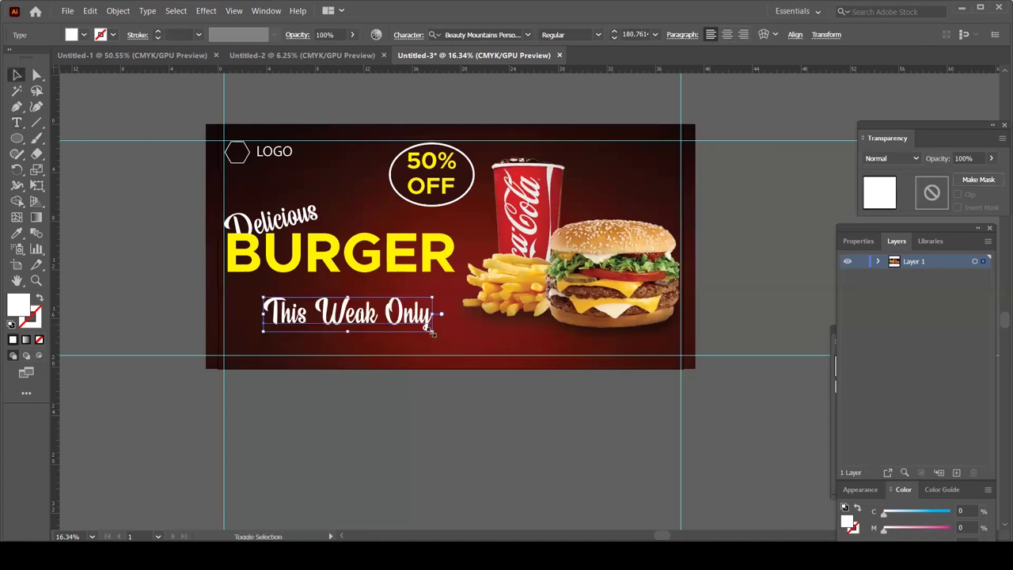
mouse_move(432, 333)
mouse_down()
mouse_move(385, 294)
mouse_move(395, 296)
mouse_up()
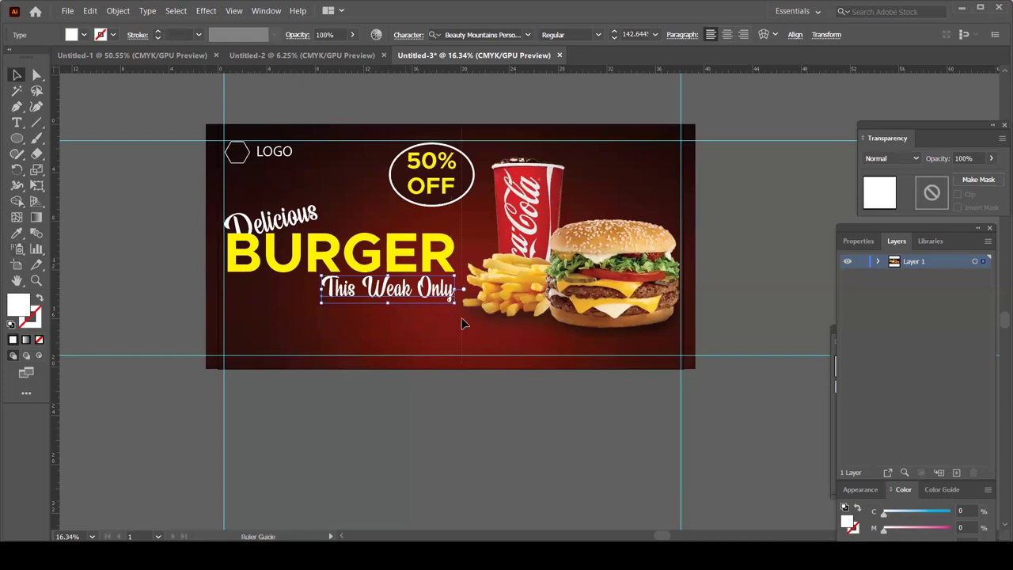
Add a vertical guide through the artboard centre.
drag(452, 318, 452, 318)
click(450, 424)
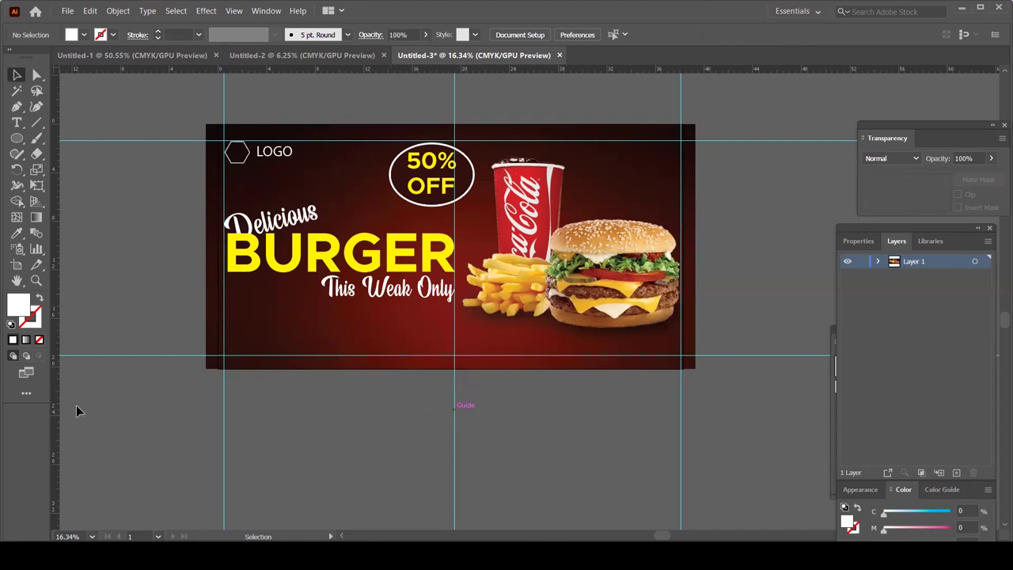
scroll(587, 309, left, 2)
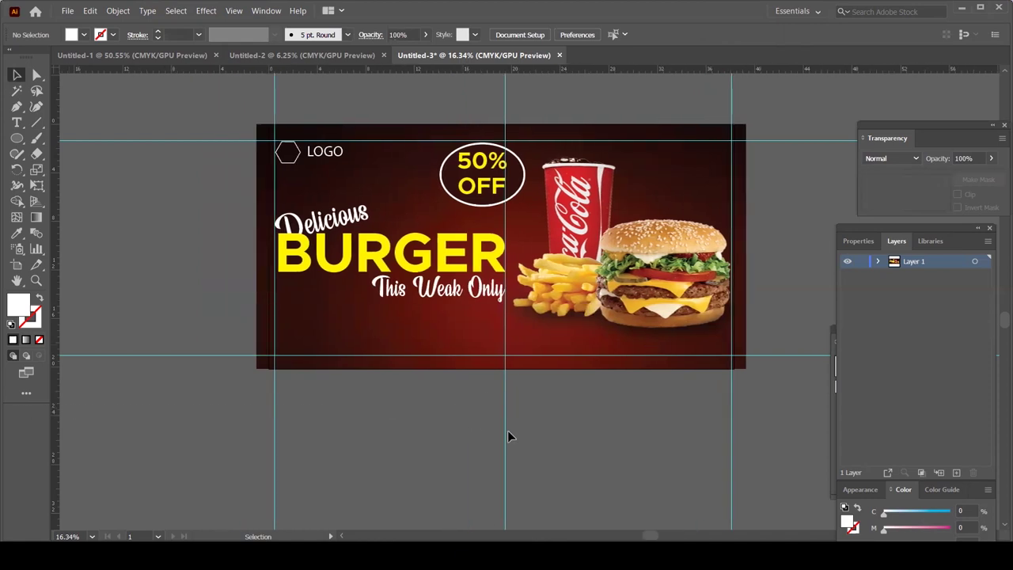
Set the This Weak Only tagline's font size to 145 pt.
click(435, 300)
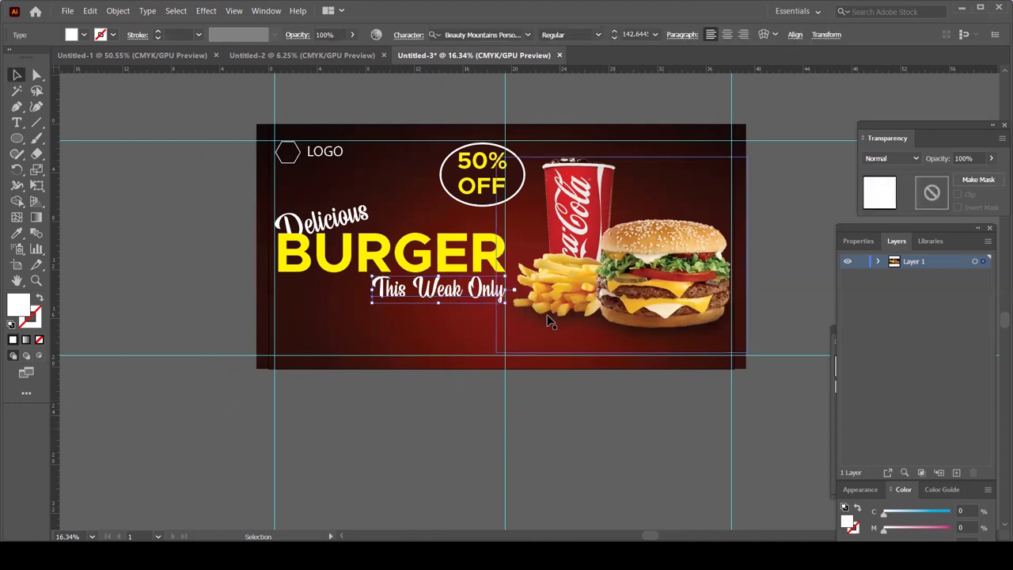
click(645, 33)
key(ctrl+a)
text(145)
key(Return)
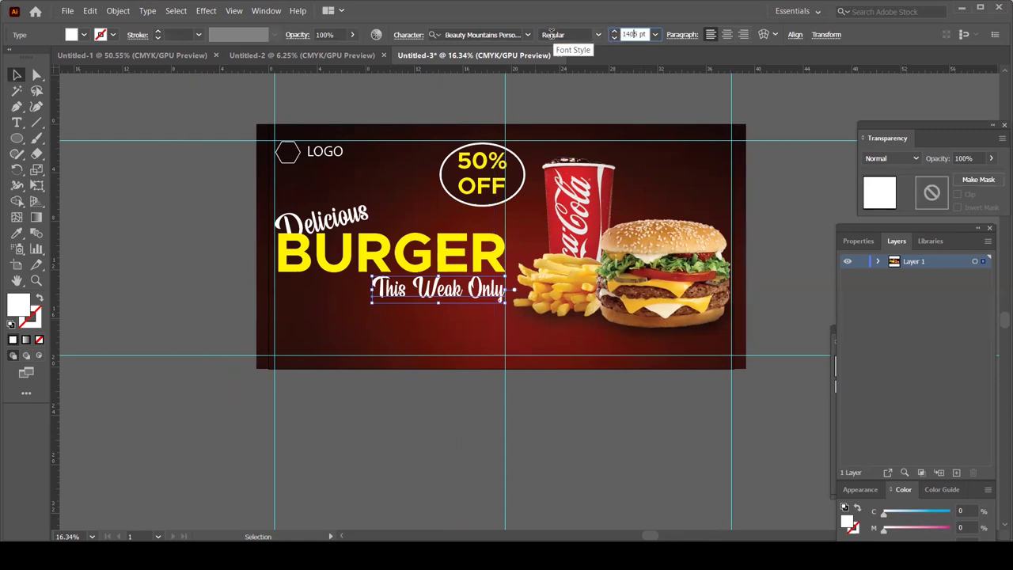
key(Return)
click(318, 384)
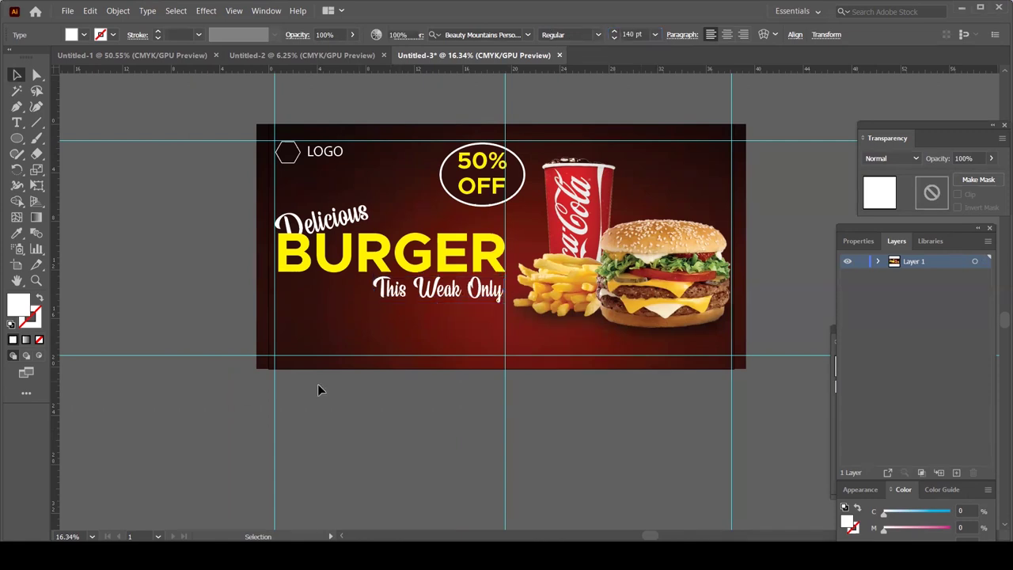
key(p)
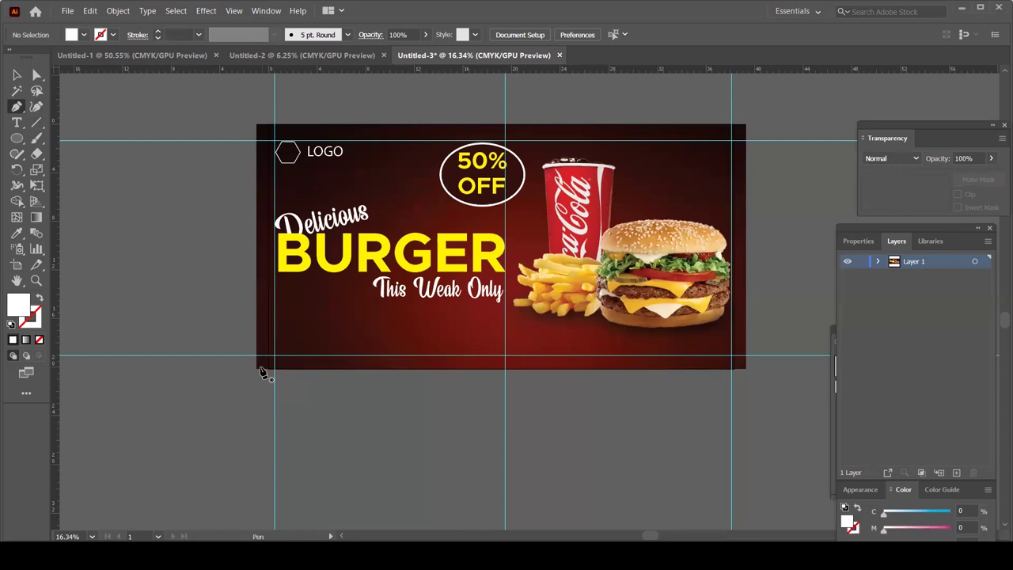
Draw a closed curved wave path across the billboard's bottom from left to right edge.
click(258, 369)
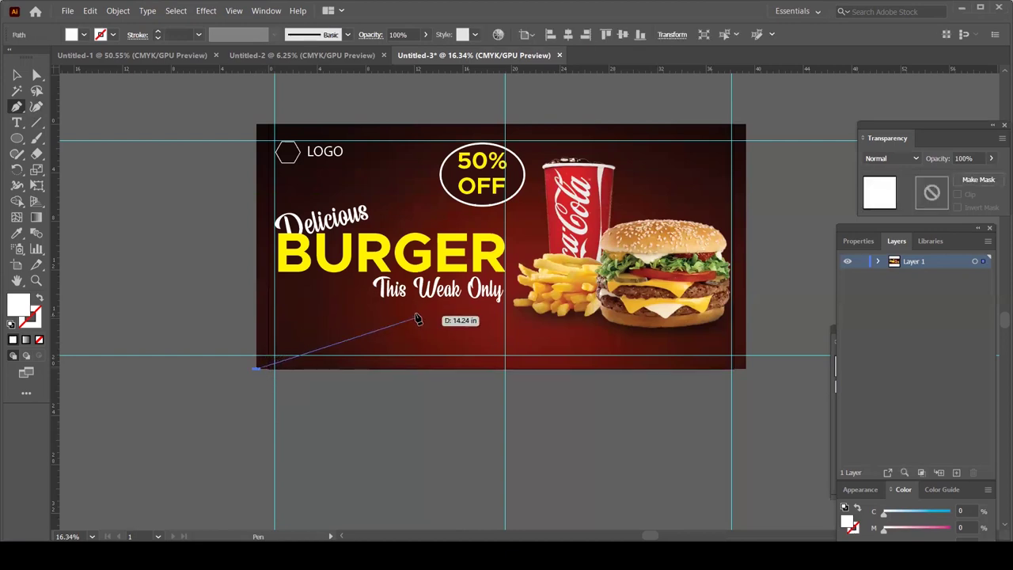
click(501, 347)
drag(392, 317, 421, 321)
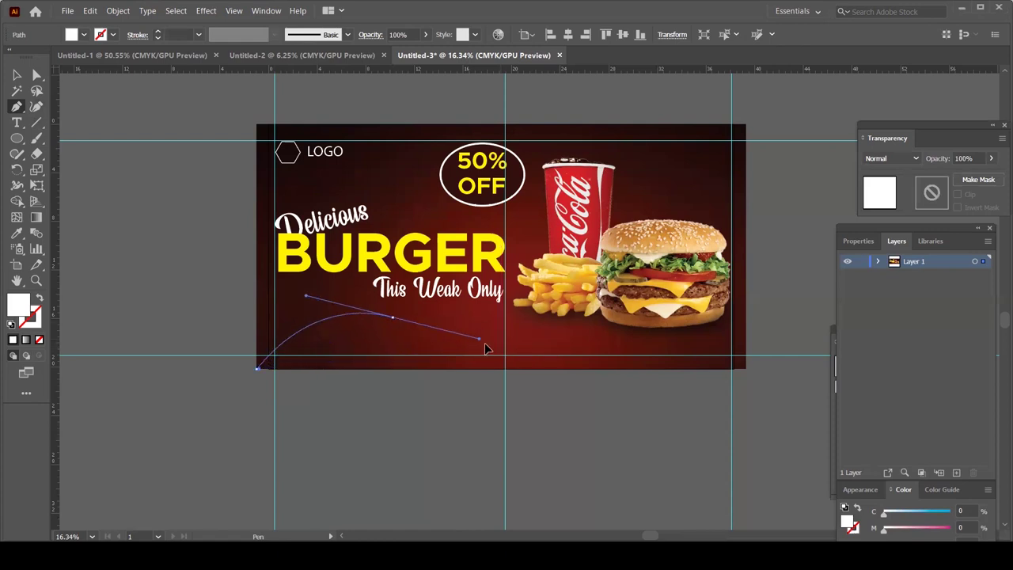
drag(430, 325, 507, 361)
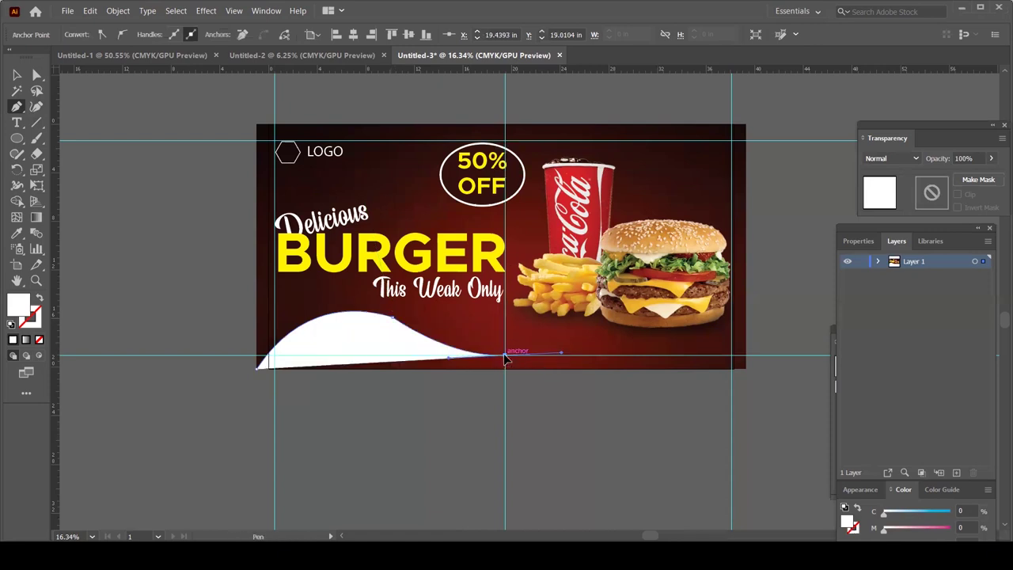
click(745, 327)
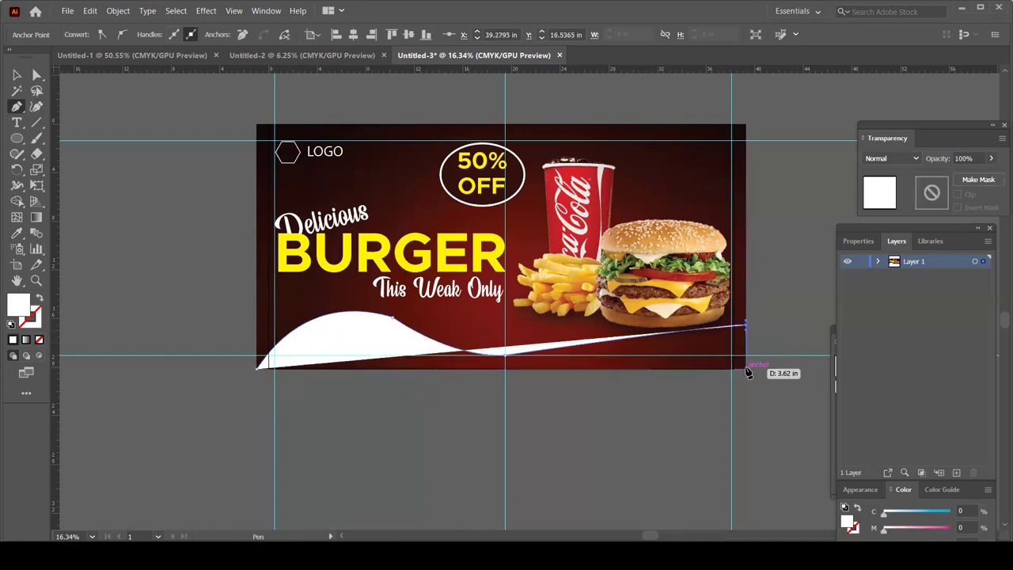
click(745, 368)
click(258, 368)
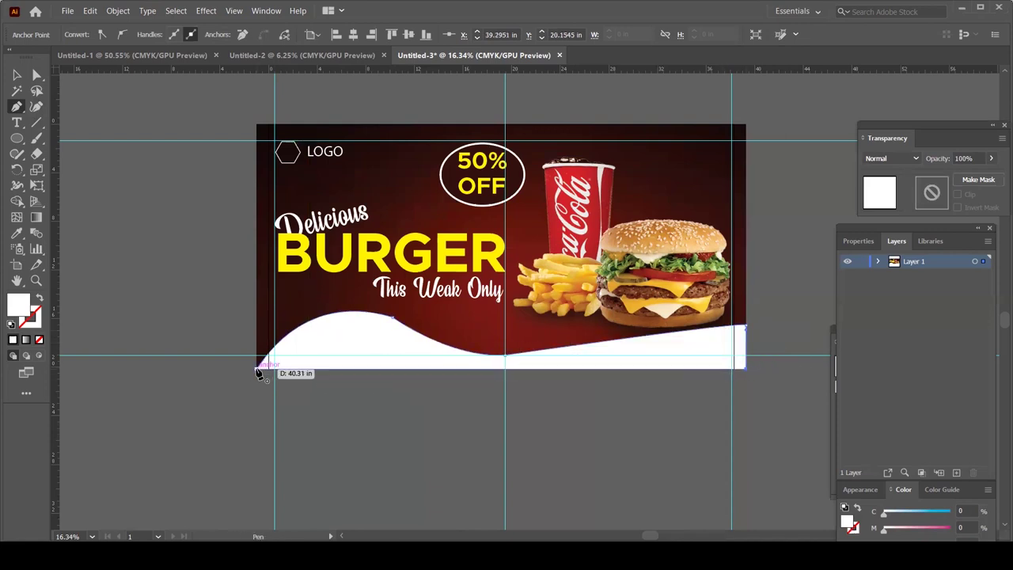
Fill the wave shape with yellow.
key(ctrl)
click(16, 75)
click(358, 412)
click(393, 327)
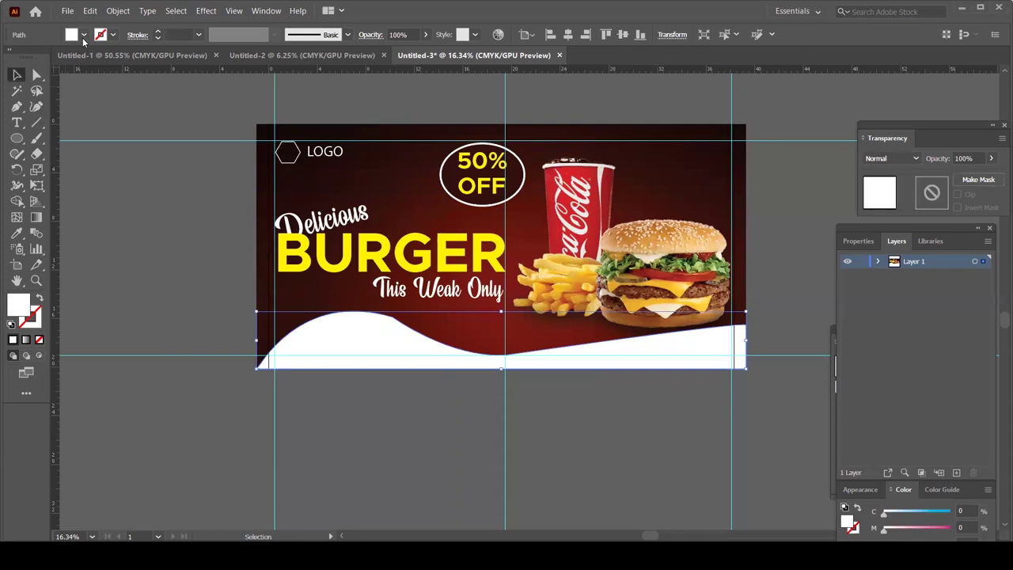
click(83, 36)
click(46, 60)
click(157, 402)
click(159, 404)
click(380, 333)
Run the Smooth Tool along the yellow wave's top edge, then deselect it.
right_click(17, 155)
click(79, 186)
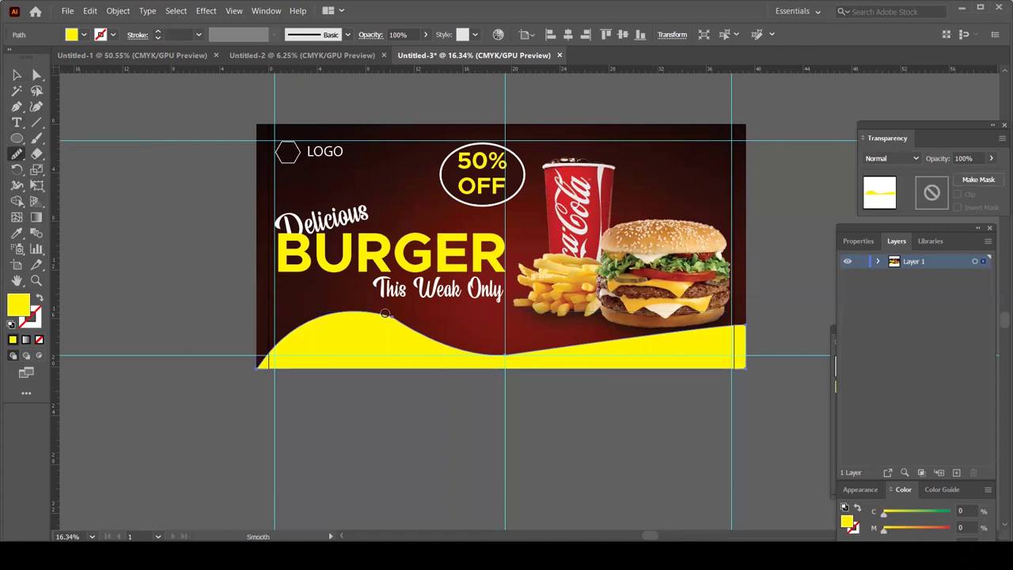
drag(402, 327, 525, 348)
click(17, 75)
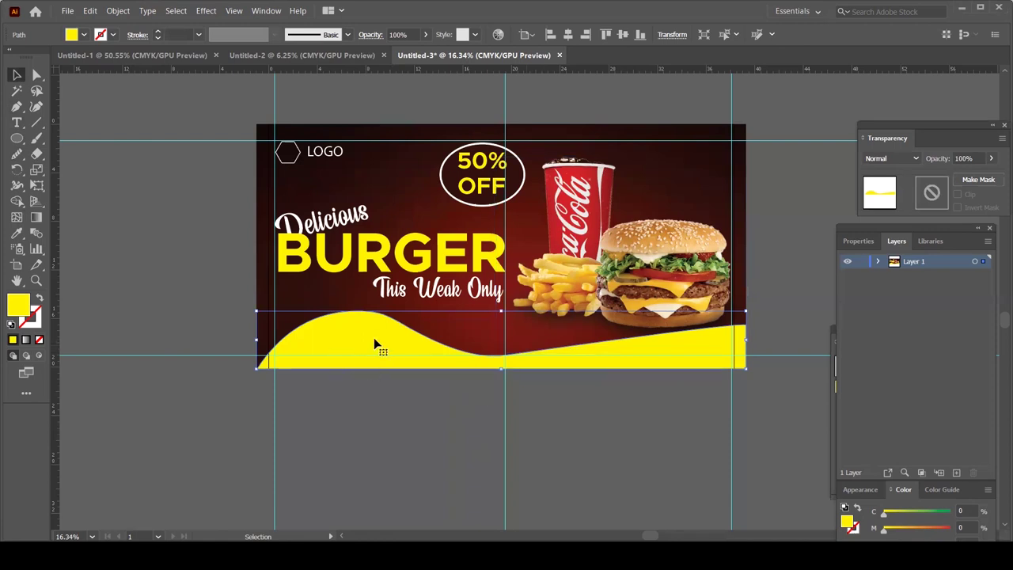
click(224, 355)
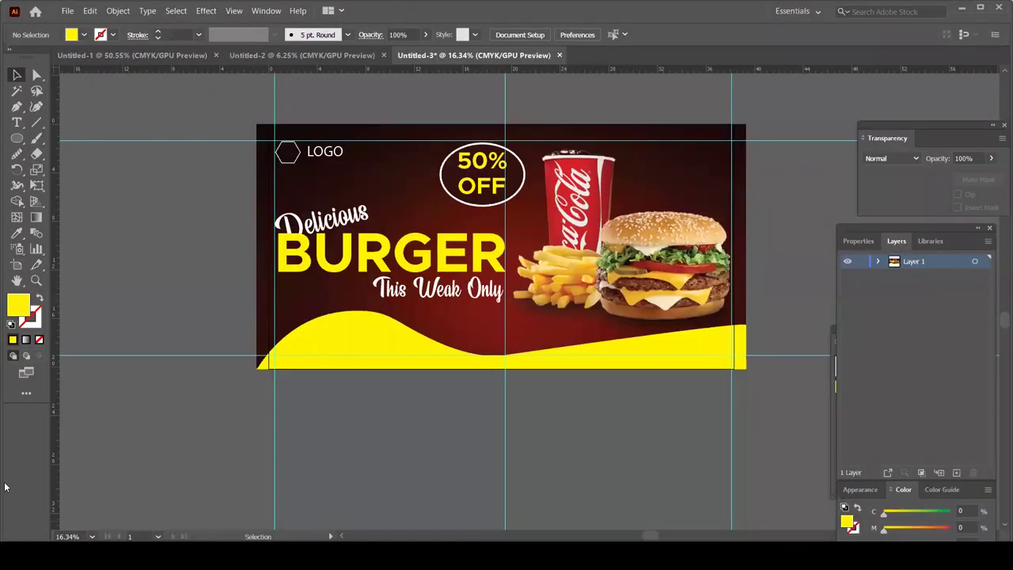
Place the orange BOOK NOW button PNG above the yellow wave and nudge it down and right.
key(ctrl+shift+p)
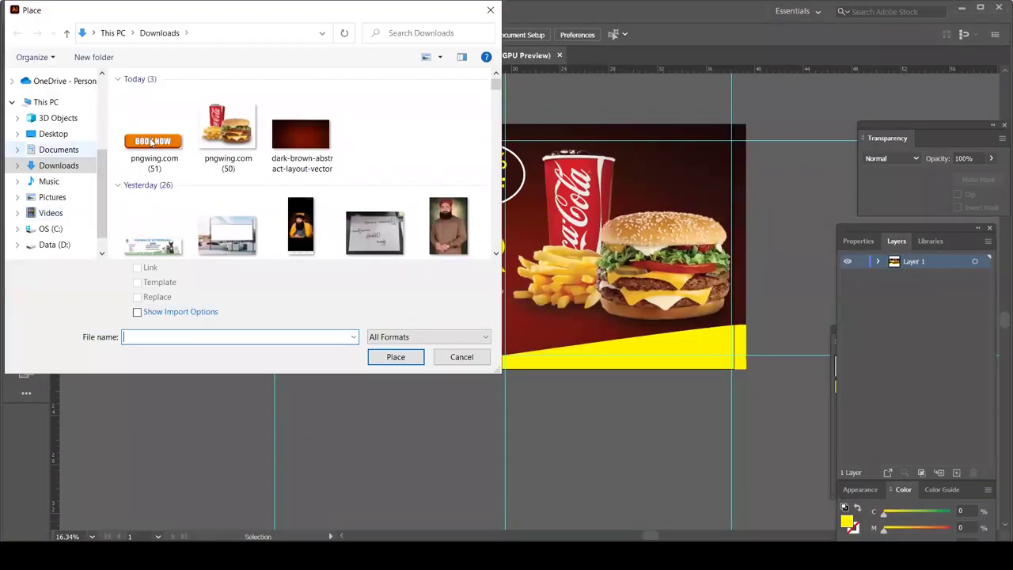
click(396, 357)
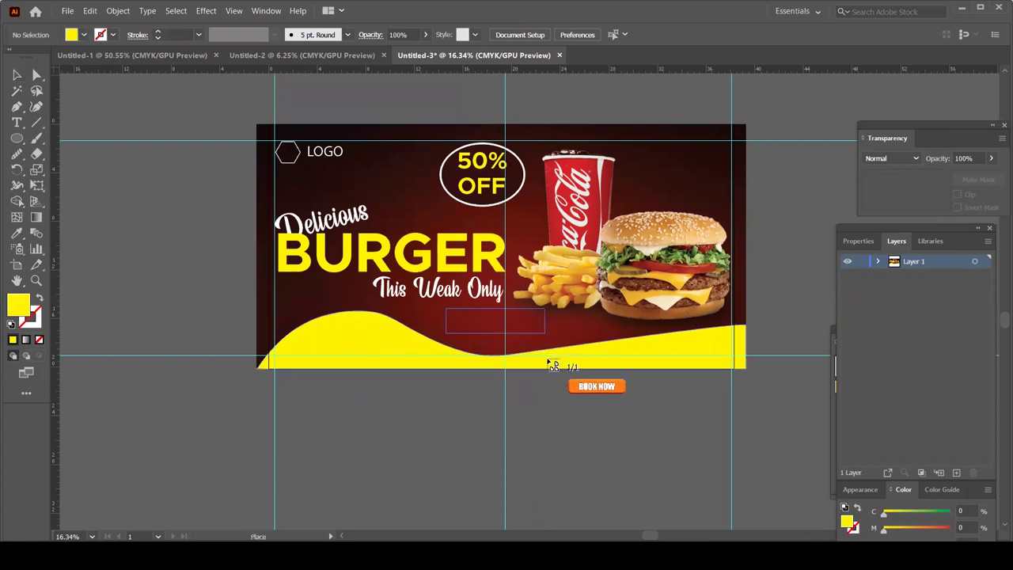
drag(550, 334, 446, 309)
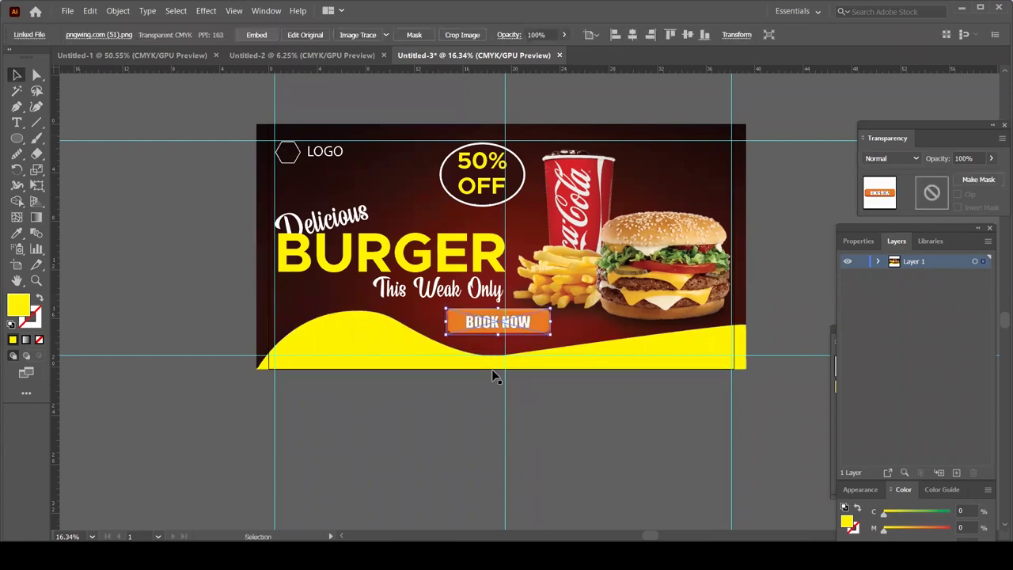
click(518, 333)
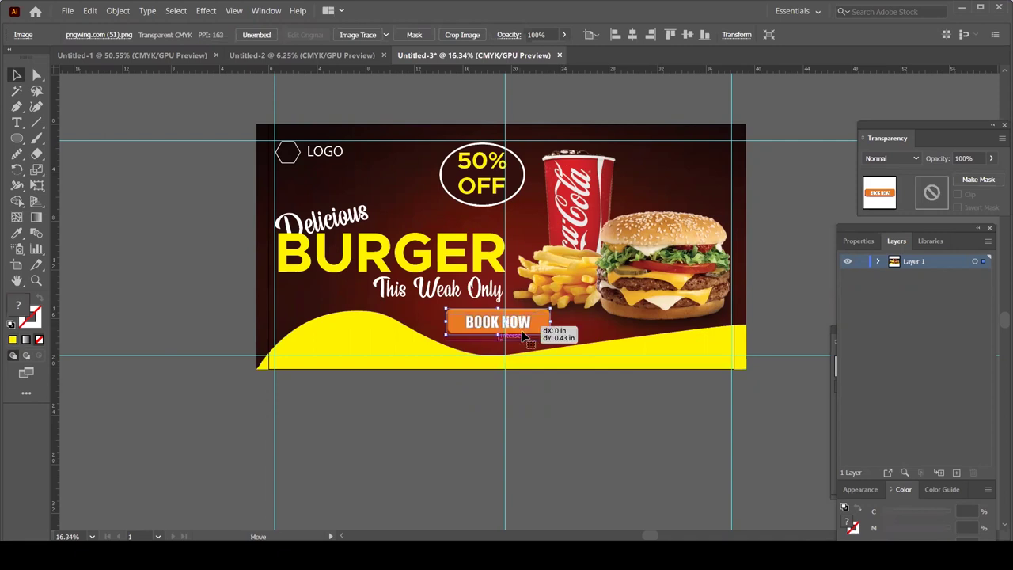
drag(519, 332, 519, 337)
key(Down)
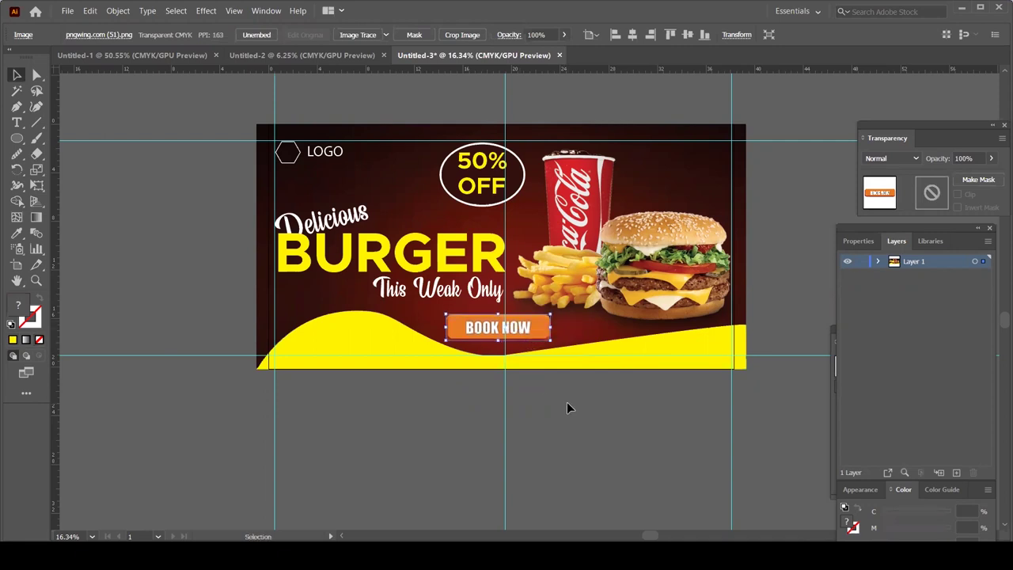
key(Right)
key(Right)
key(Right)
key(Right)
key(Right)
key(Right)
key(Right)
key(Right)
key(Right)
key(Right)
key(Right)
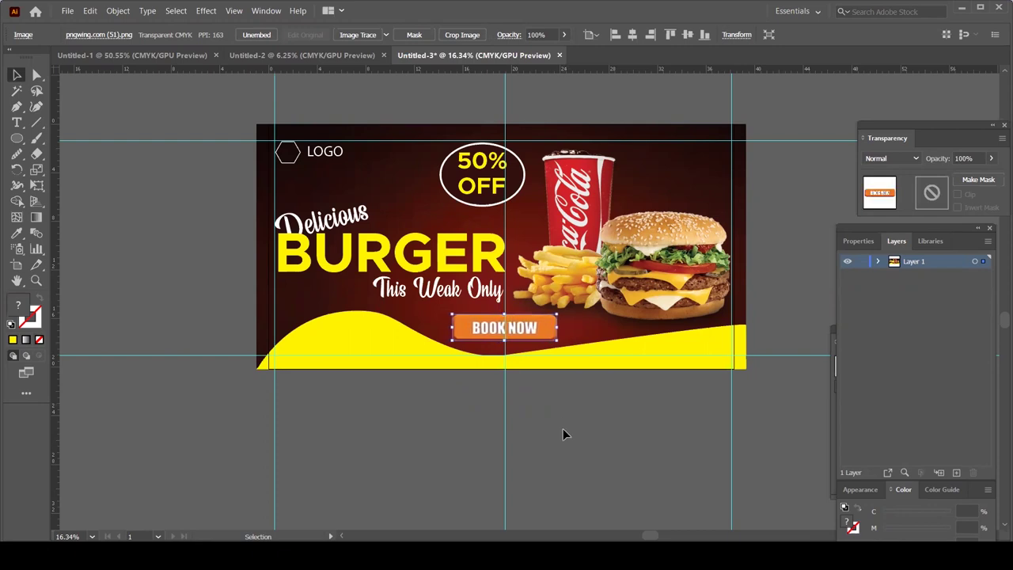
click(562, 428)
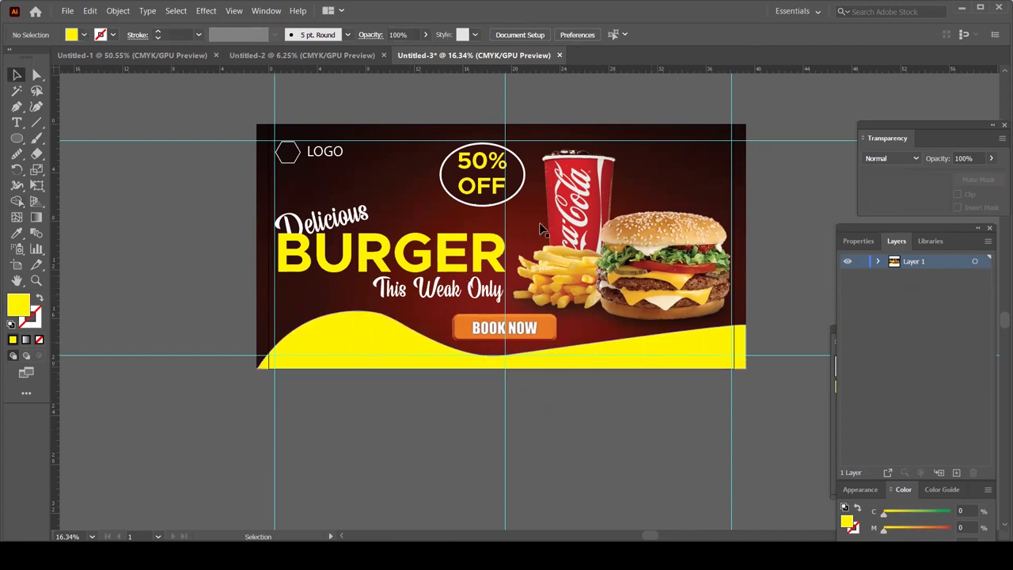
Duplicate the 50% OFF text below the artboard and make the copy black.
click(496, 162)
drag(485, 161, 400, 431)
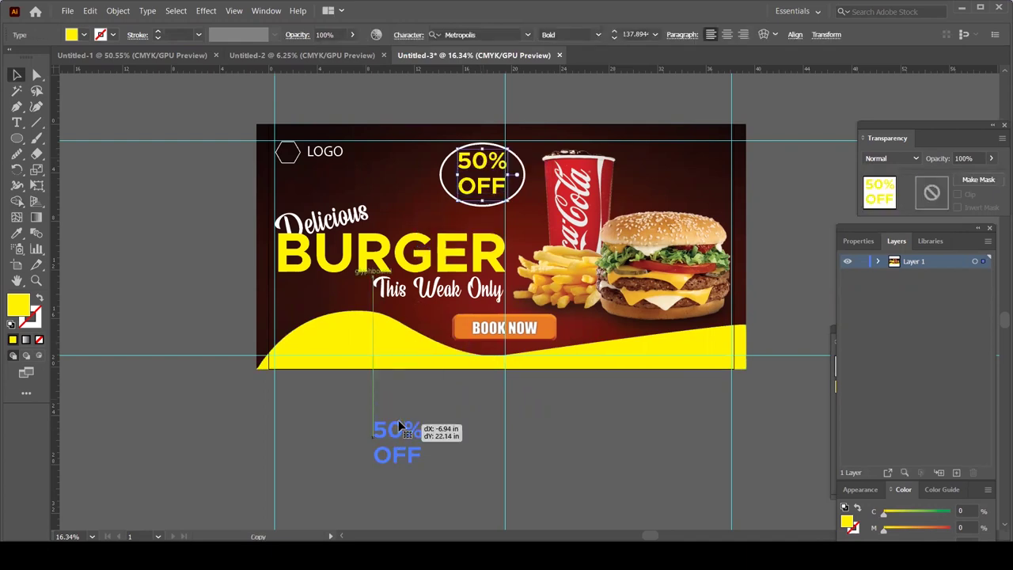
click(82, 35)
click(37, 57)
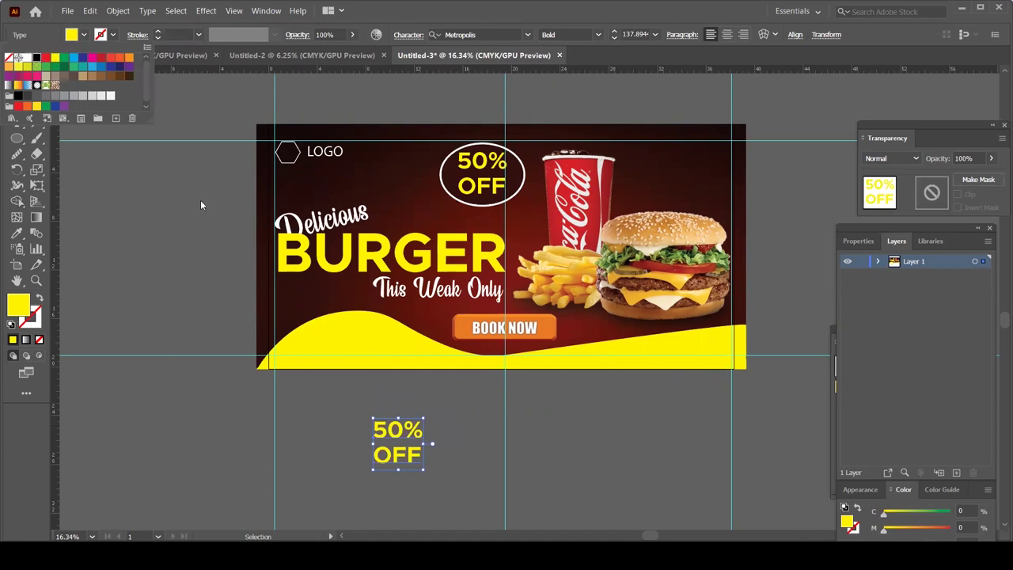
double_click(404, 448)
key(BackSpace)
key(BackSpace)
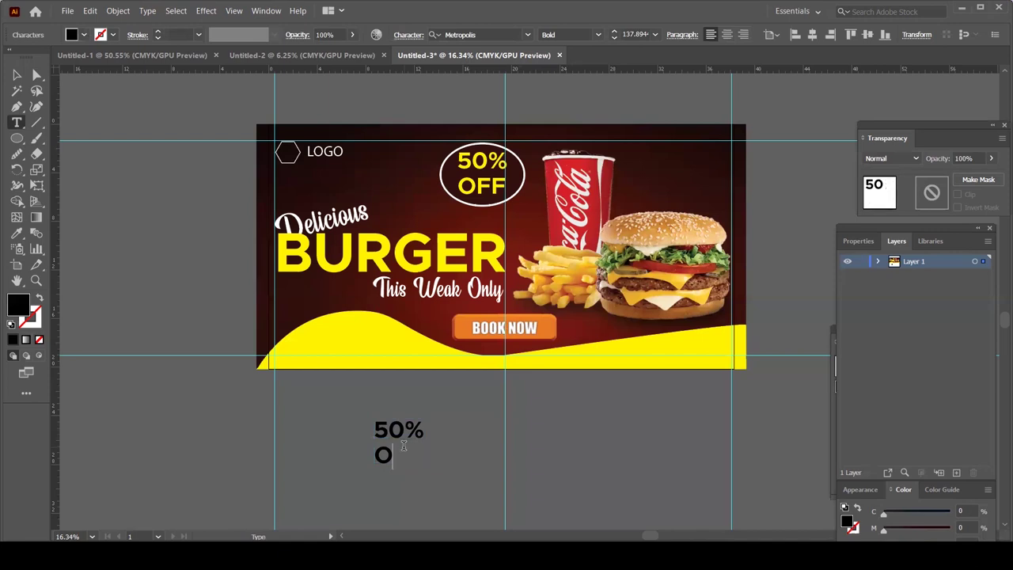
key(BackSpace)
key(BackSpace)
key(BackSpace)
text(+123)
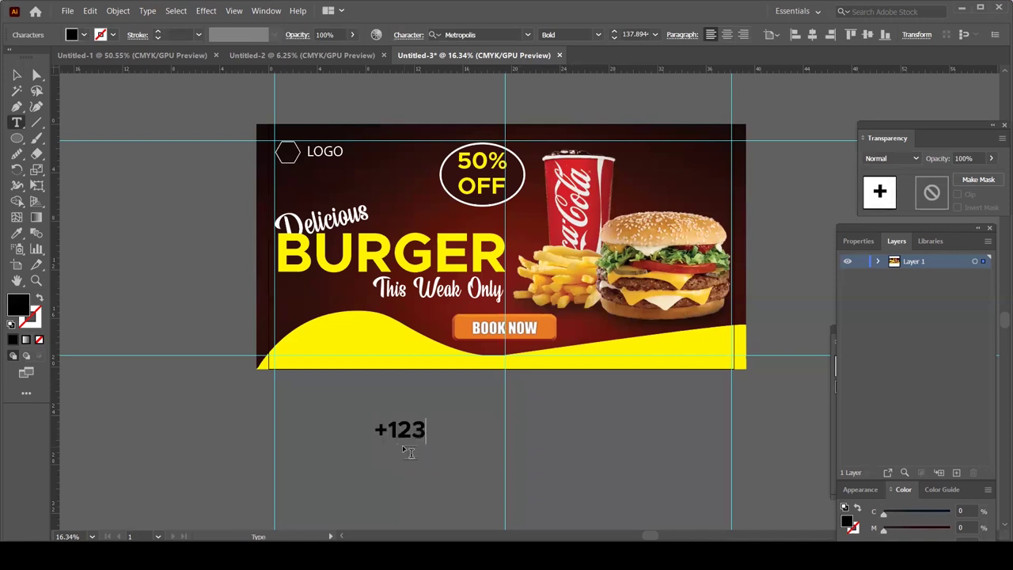
text(9874 456)
key(Escape)
mouse_move(447, 441)
mouse_down()
mouse_move(373, 361)
mouse_move(360, 360)
mouse_up()
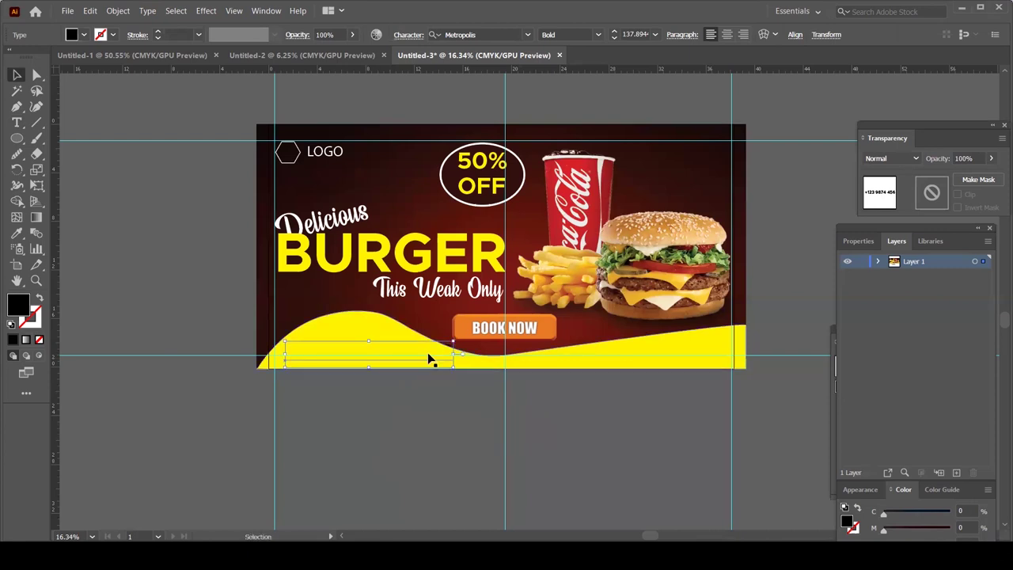
key(ctrl+shift+bracketright)
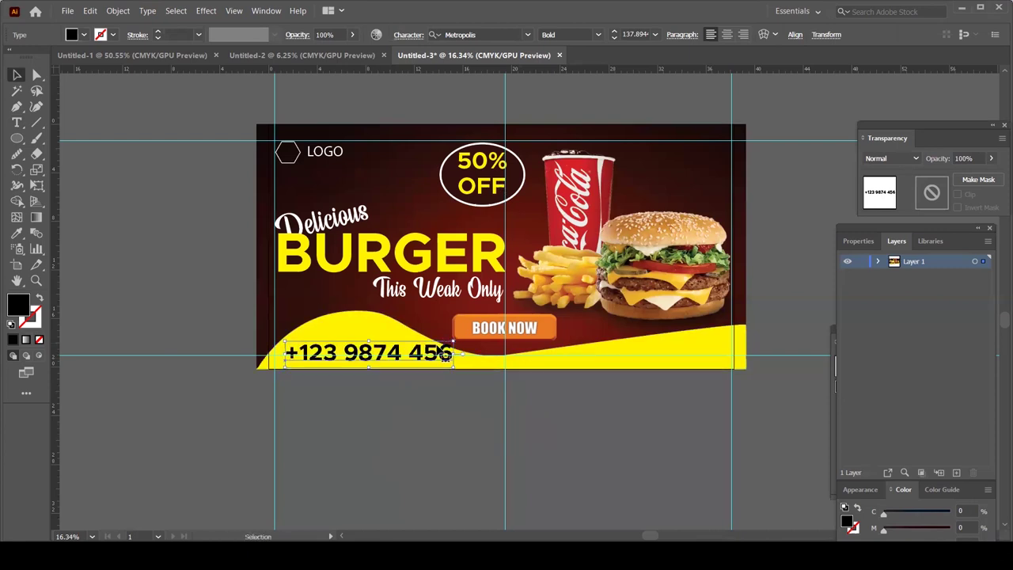
key(ctrl+plus)
key(ctrl+plus)
key(ctrl+plus)
drag(732, 340, 718, 341)
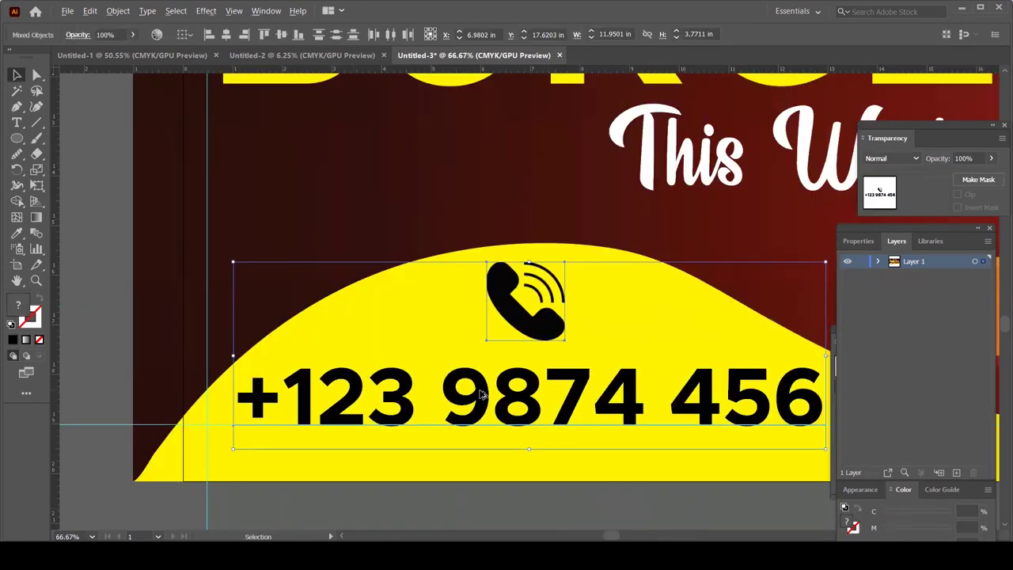
click(226, 35)
key(ctrl+minus)
key(ctrl+minus)
key(ctrl+minus)
text(www.website.com)
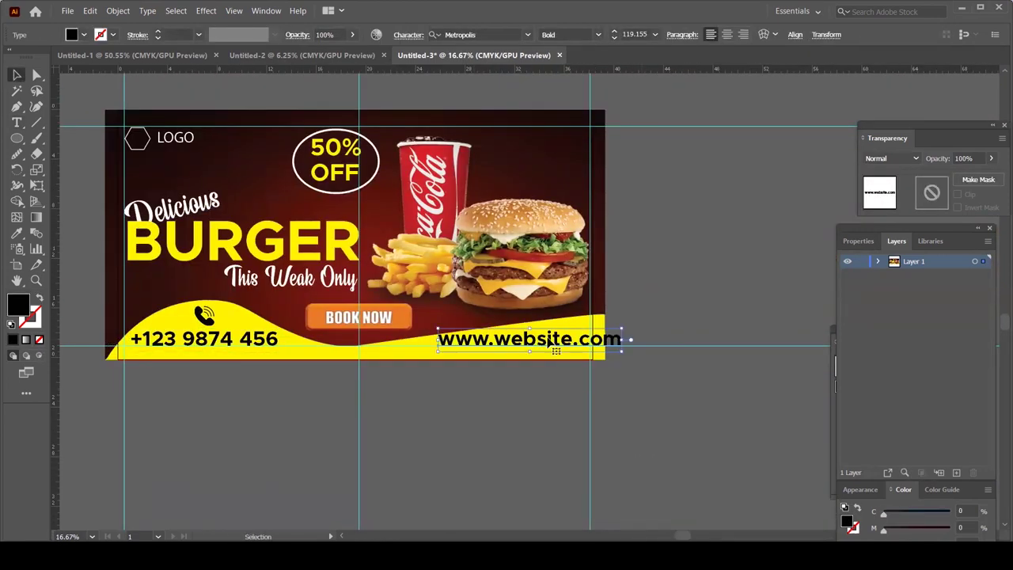
drag(551, 452, 644, 421)
drag(289, 283, 288, 291)
scroll(288, 292, up, 3)
key(ctrl+shift+p)
click(395, 356)
click(567, 449)
mouse_move(570, 449)
mouse_down()
mouse_move(669, 391)
mouse_move(501, 406)
mouse_up()
scroll(663, 388, up, 3)
scroll(663, 388, down, 3)
click(561, 433)
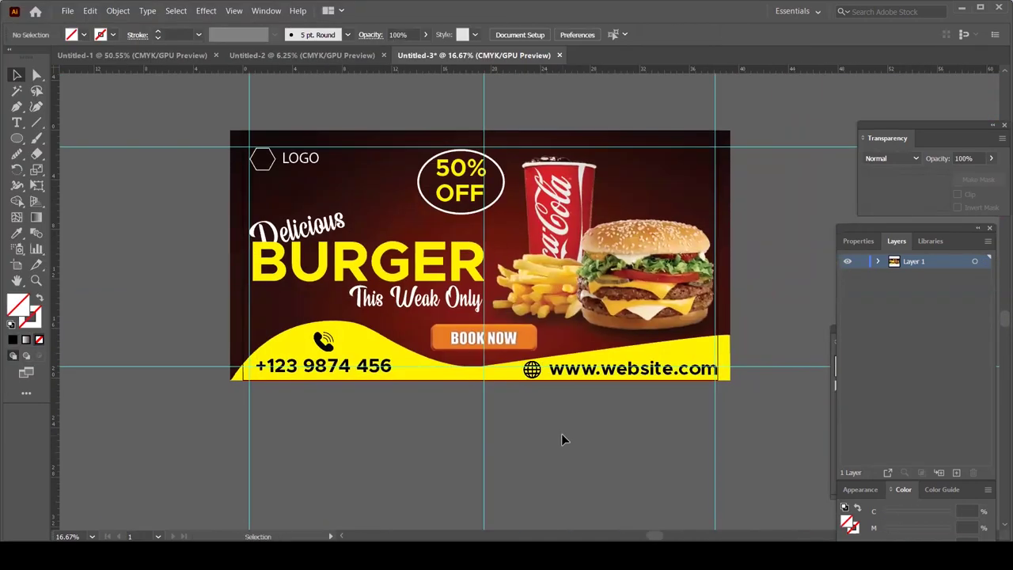
Shift the phone number right so it sits beside the phone icon.
click(353, 376)
drag(284, 361, 332, 361)
scroll(445, 385, up, 5)
scroll(544, 398, down, 3)
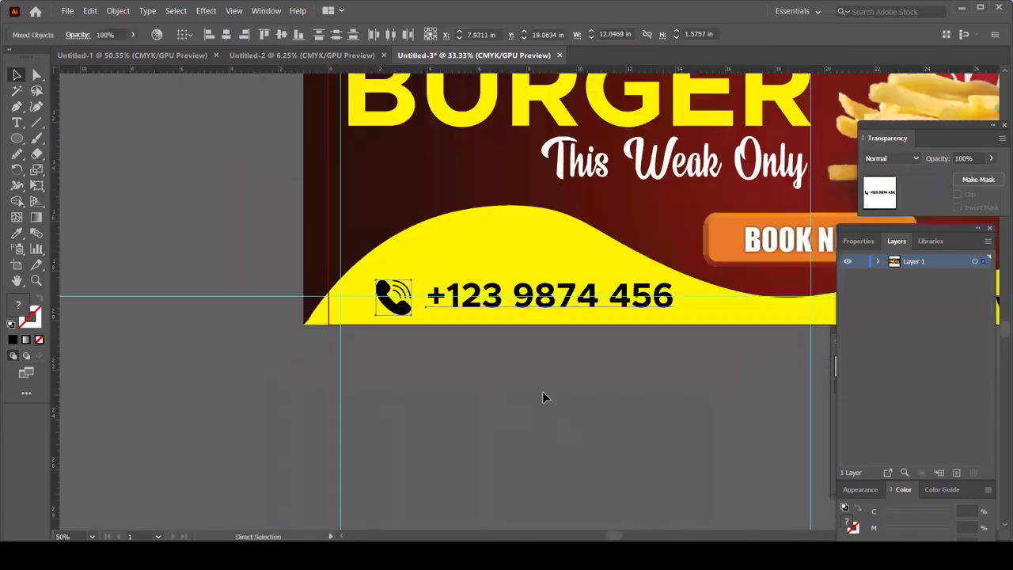
scroll(405, 379, down, 1)
scroll(369, 402, right, 2)
scroll(346, 407, right, 3)
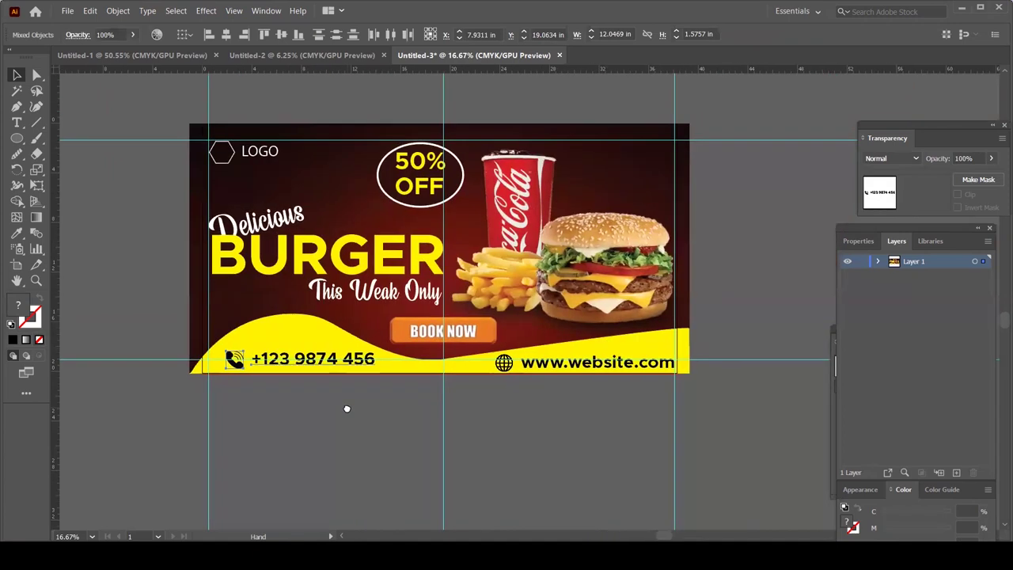
click(560, 444)
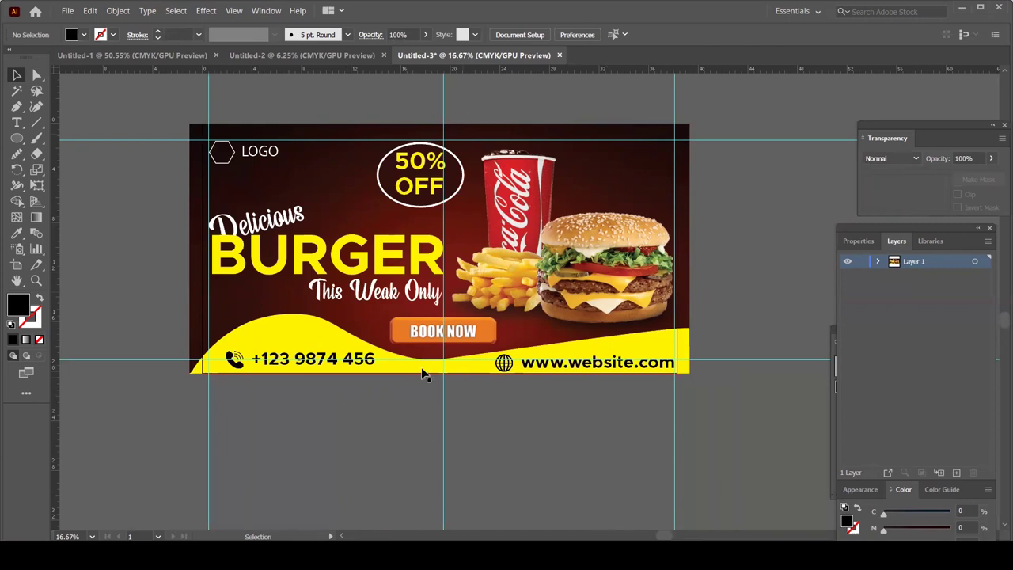
Unlock the margin guides via View > Guides, then hide all guides.
click(233, 10)
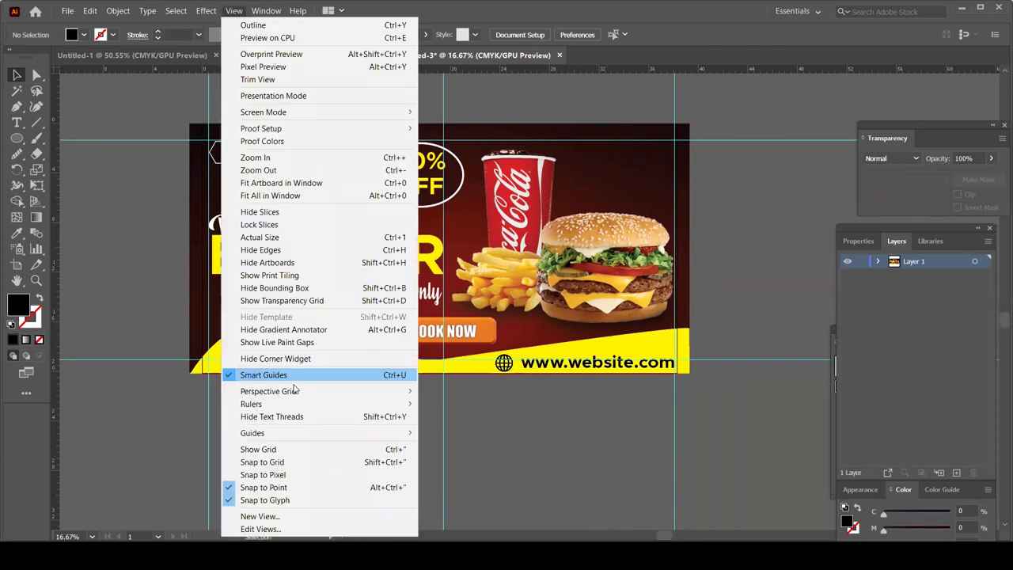
mouse_move(252, 433)
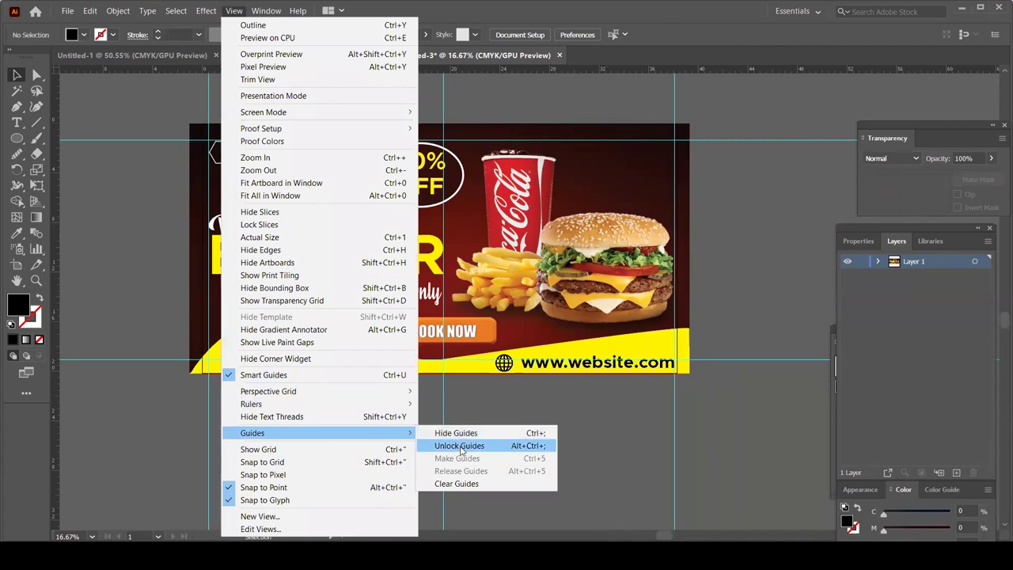
click(461, 446)
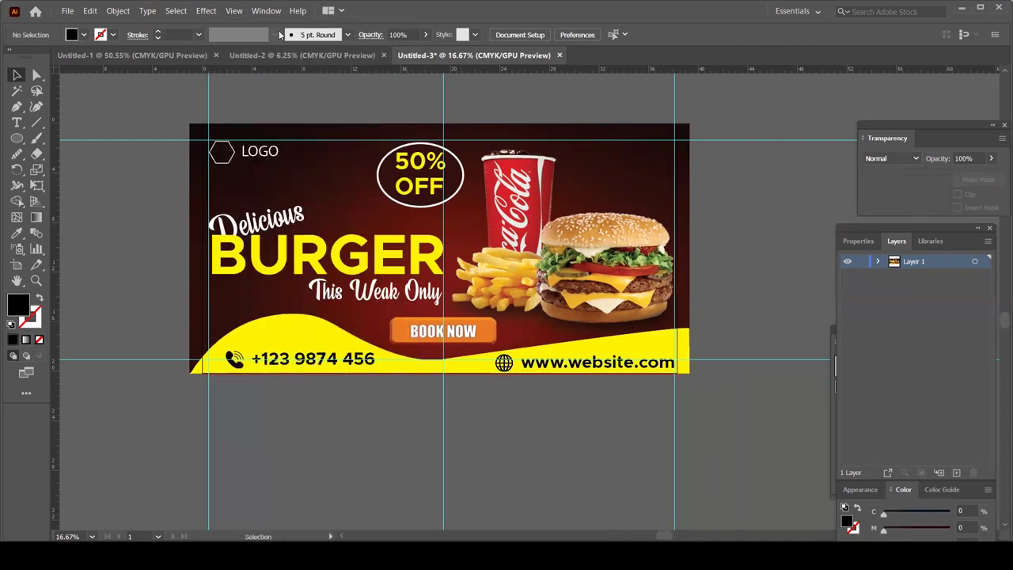
key(alt+v)
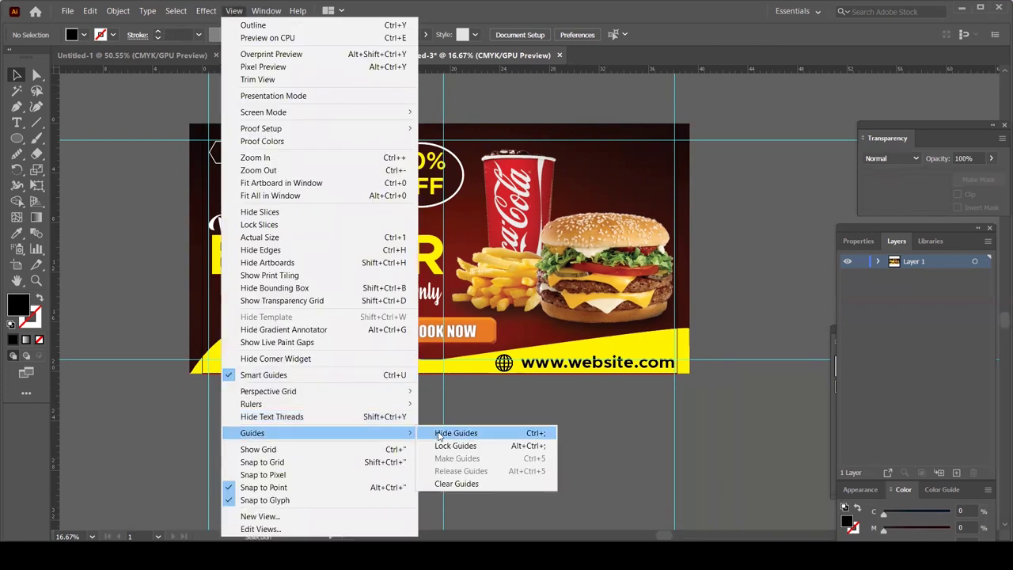
key(Return)
scroll(456, 430, up, 1)
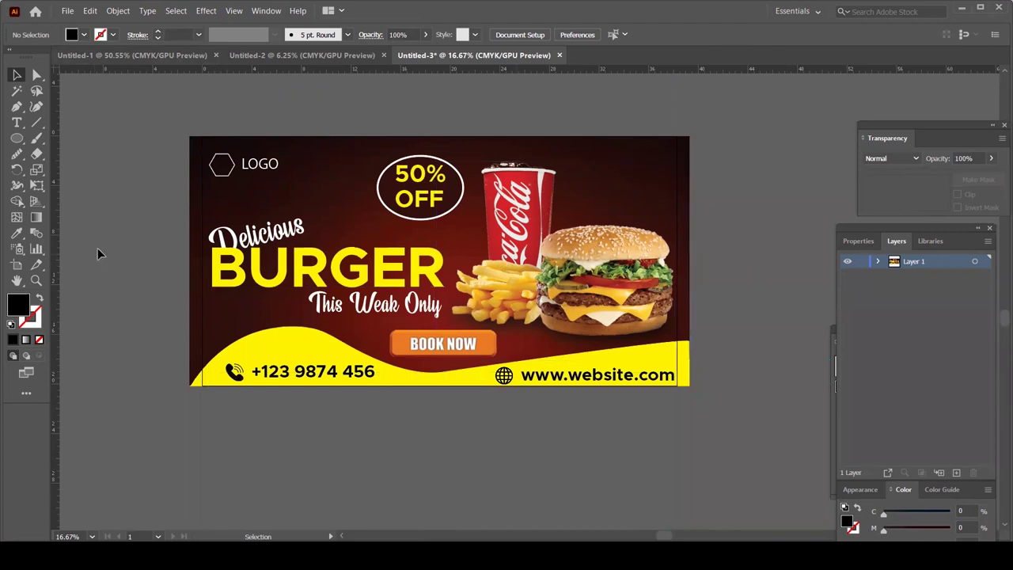
Drag the artboard's left and right edges out to the banner edges, about 40.31 × 20.15 in.
click(21, 269)
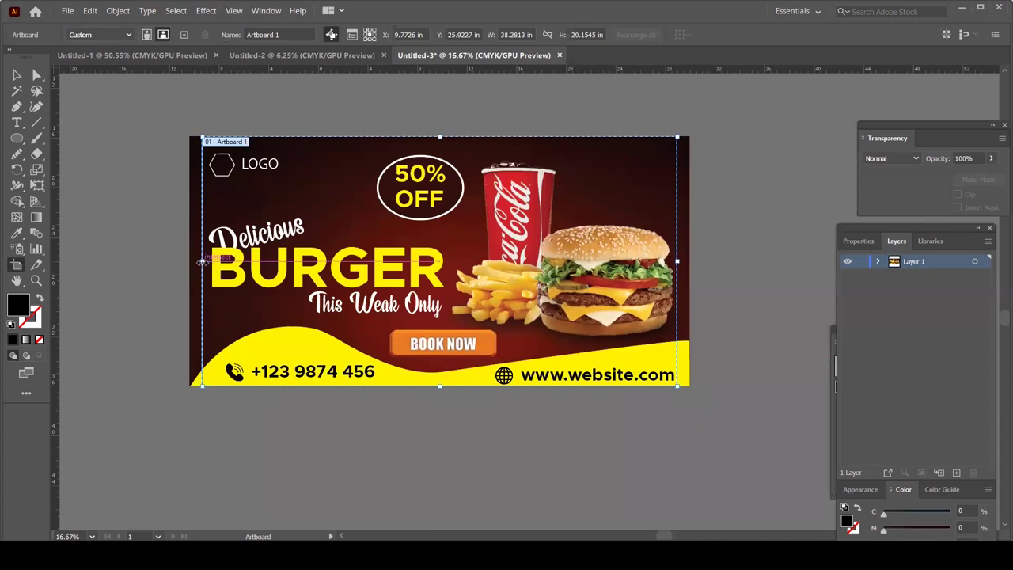
drag(203, 262, 190, 261)
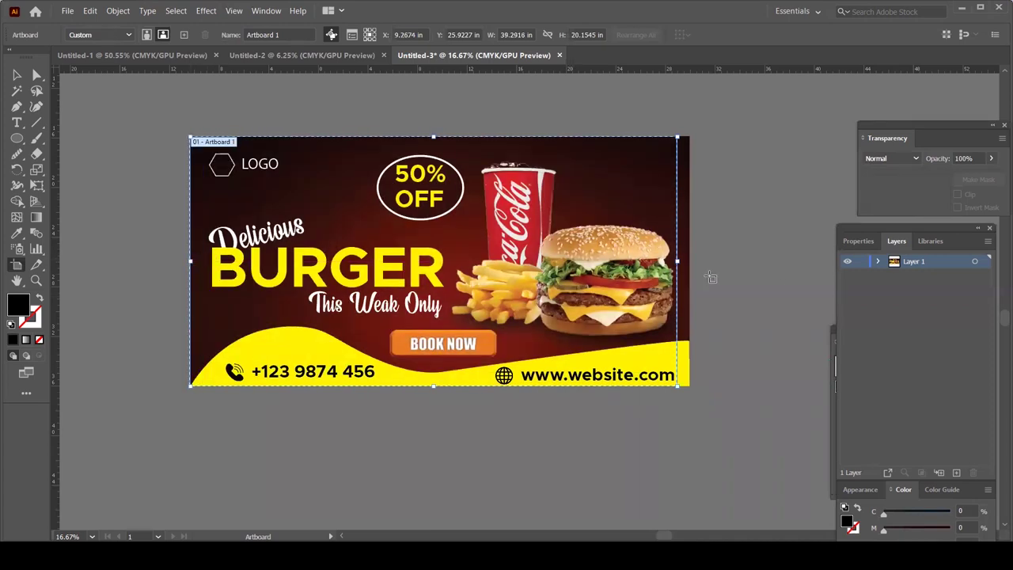
drag(677, 261, 690, 261)
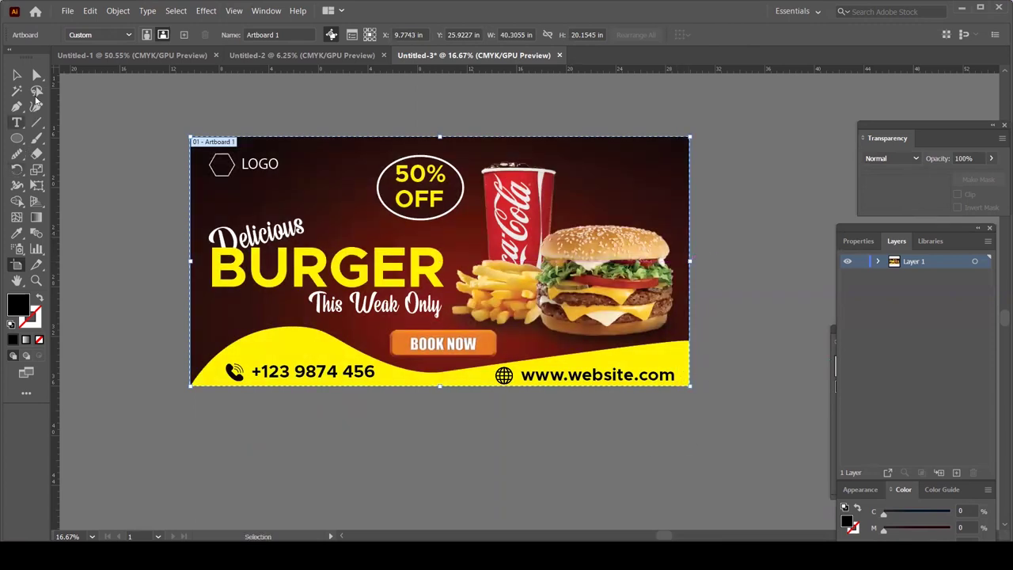
click(17, 75)
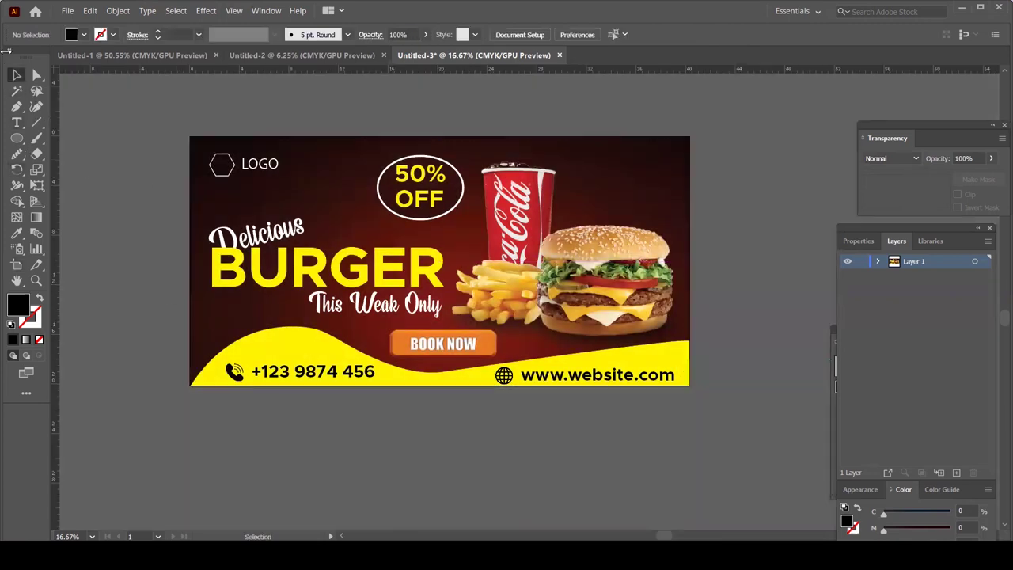
Save for Web as JPEG High to the Desktop as 'Billboard Design', then open the JPG.
click(67, 10)
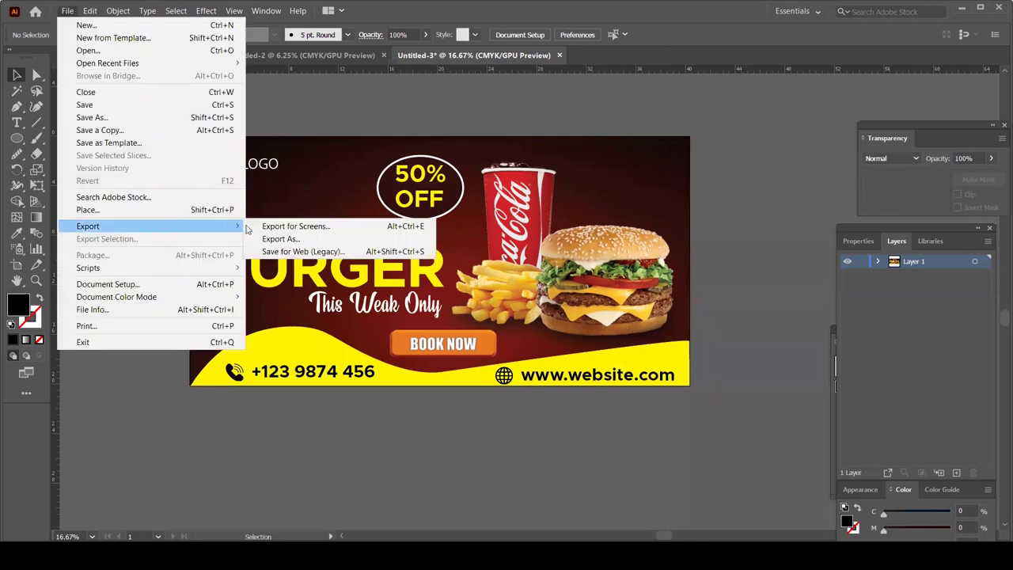
mouse_move(88, 227)
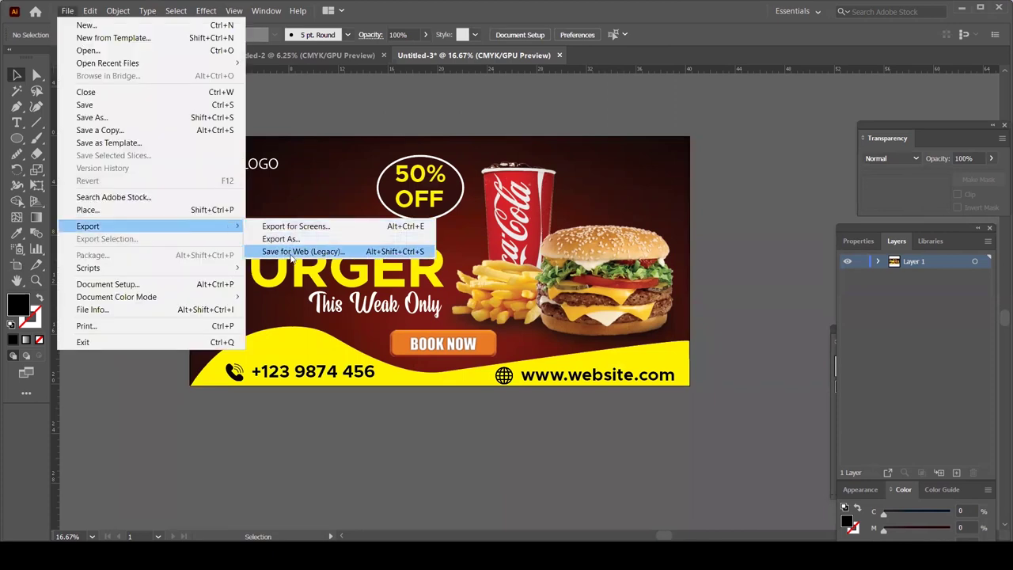
click(291, 252)
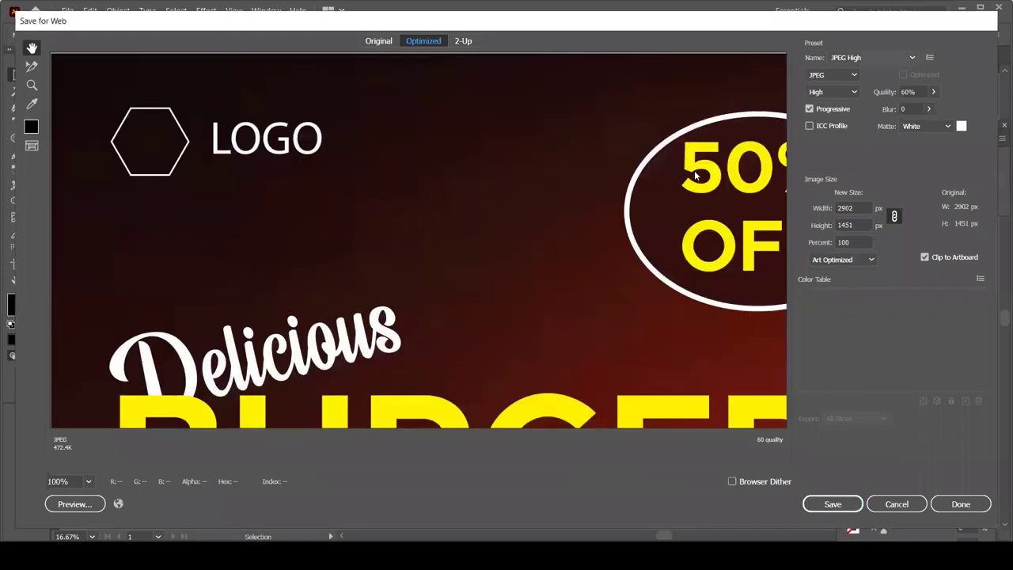
click(871, 57)
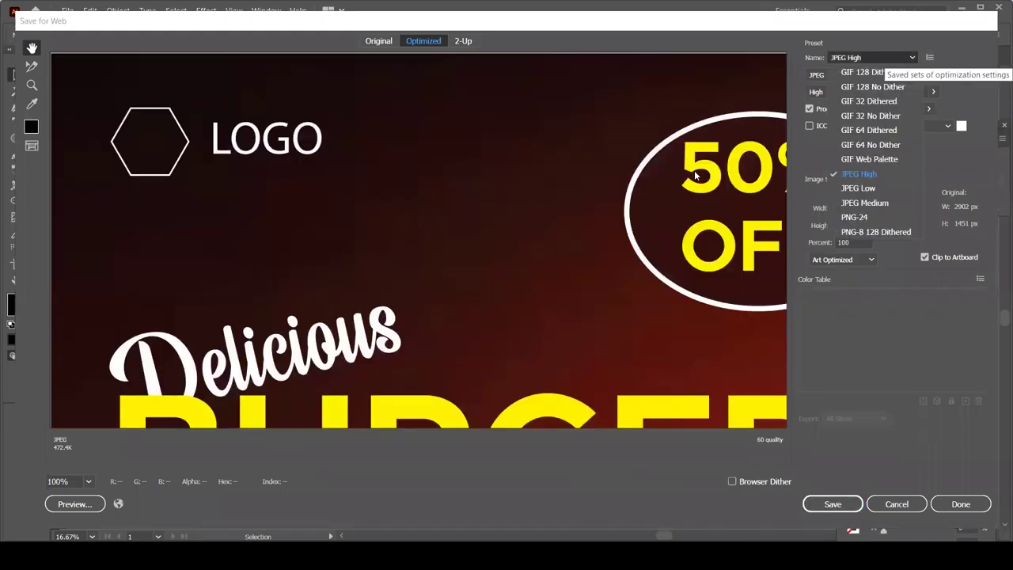
click(867, 174)
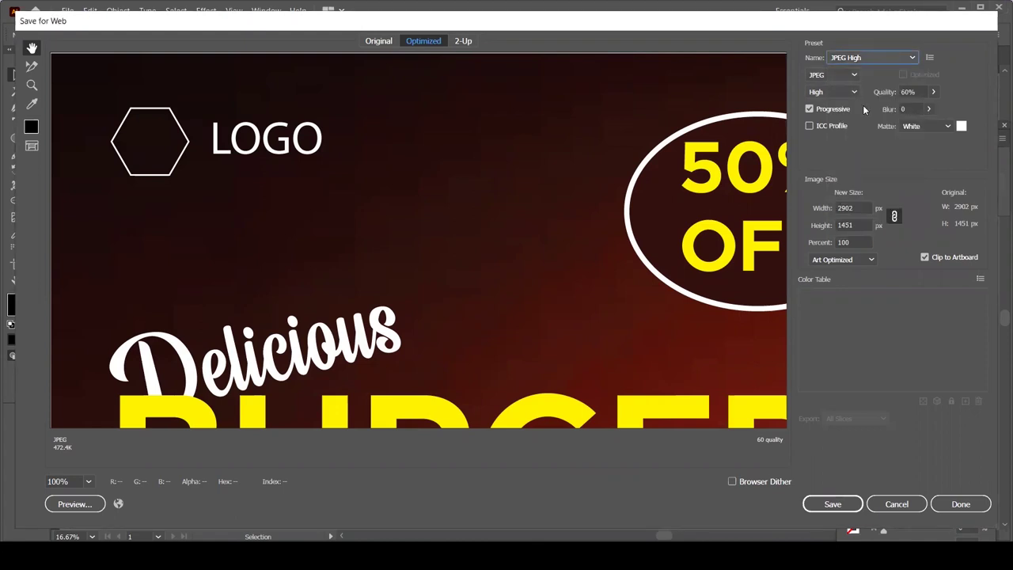
click(832, 504)
click(69, 144)
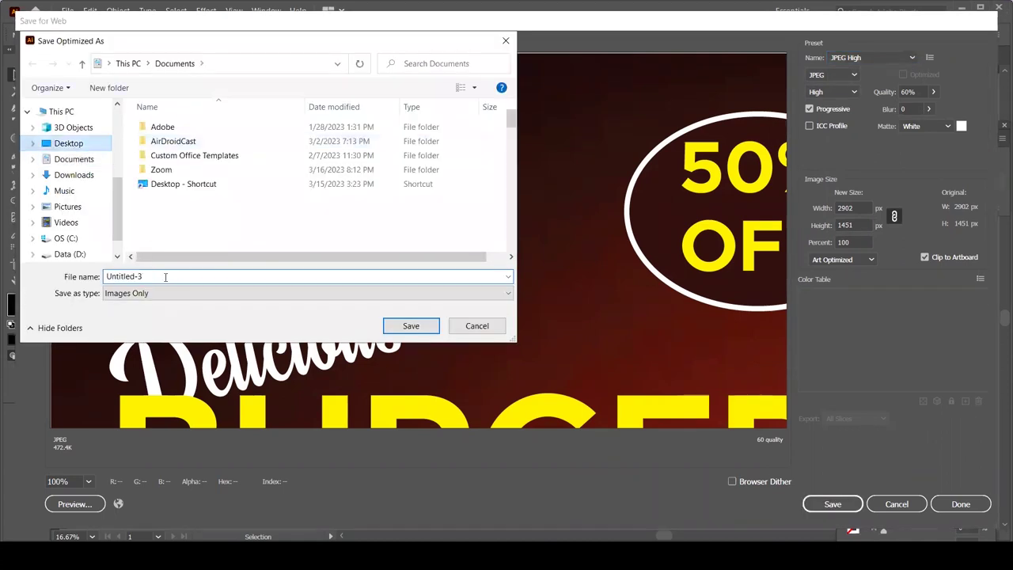
text(Billboard Design)
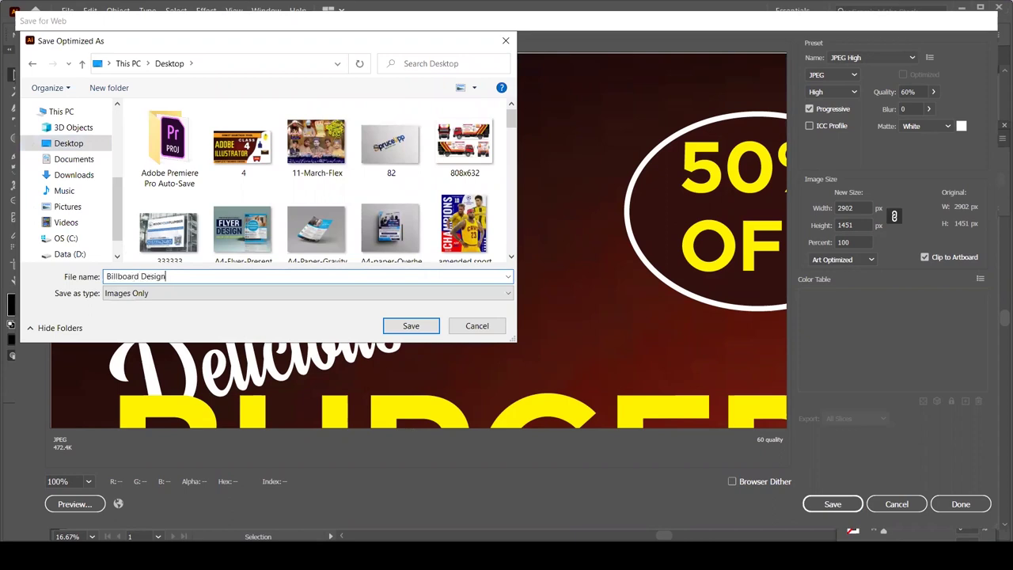
click(411, 327)
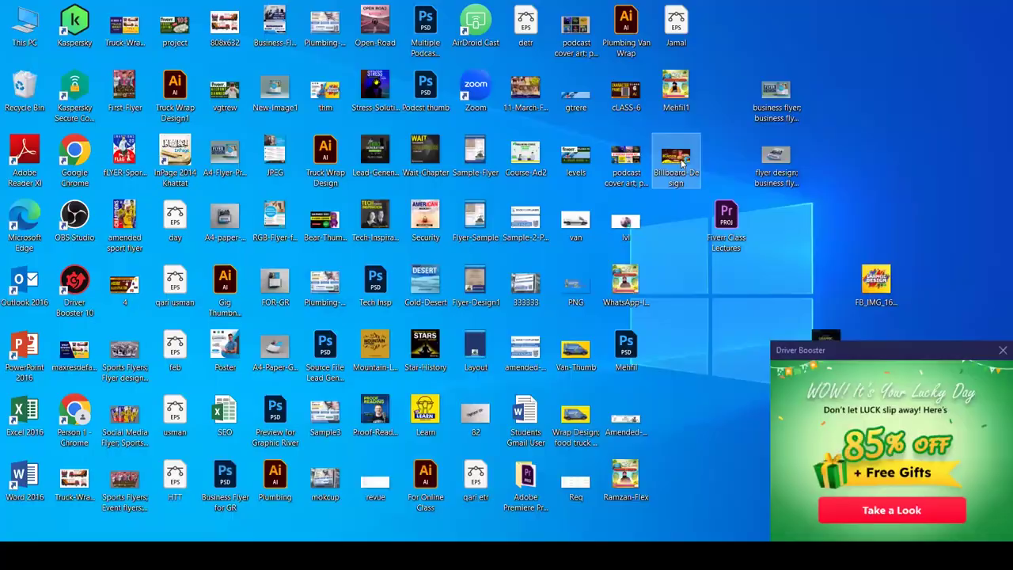
double_click(682, 162)
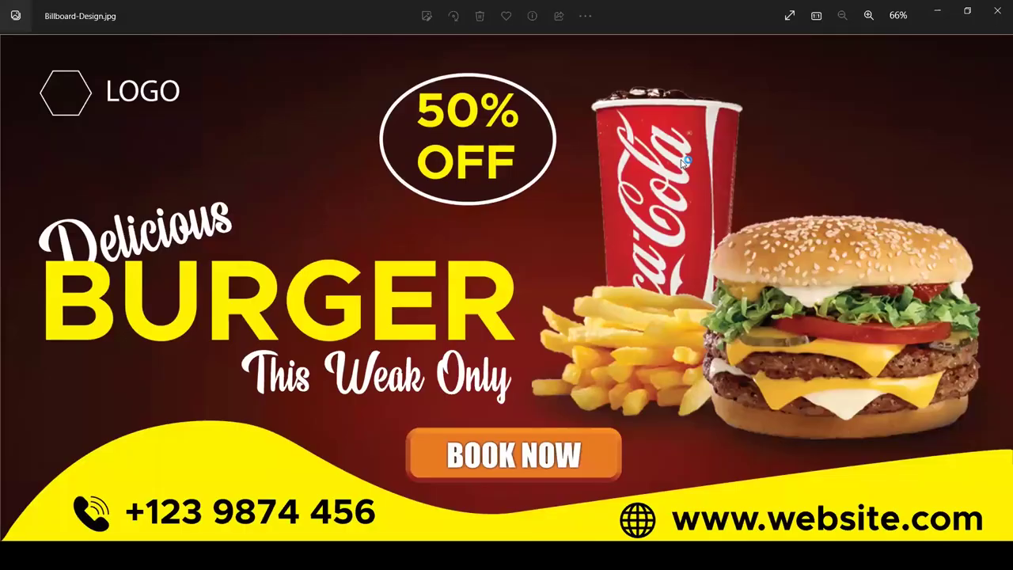